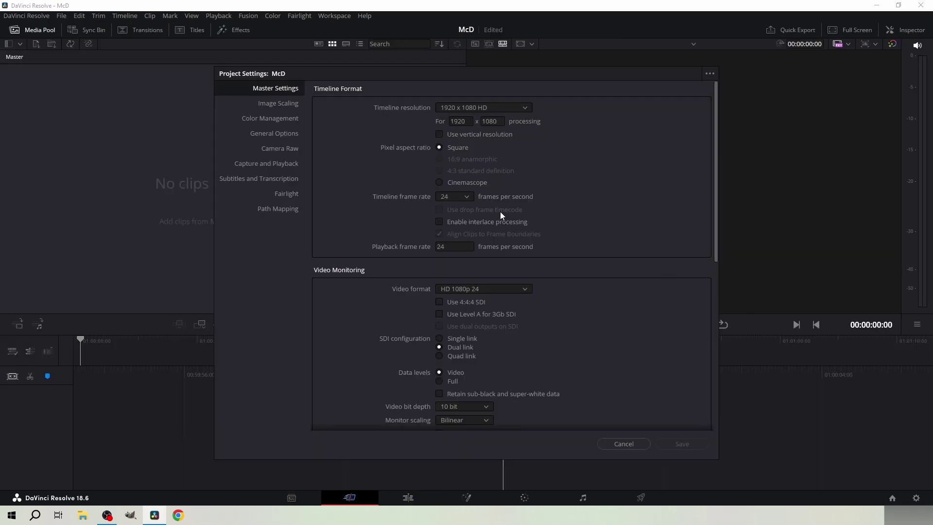
# Step: Set the project's timeline frame rate to 60 frames per second and save the project settings
pyautogui.click(453, 310)
pyautogui.click(680, 444)
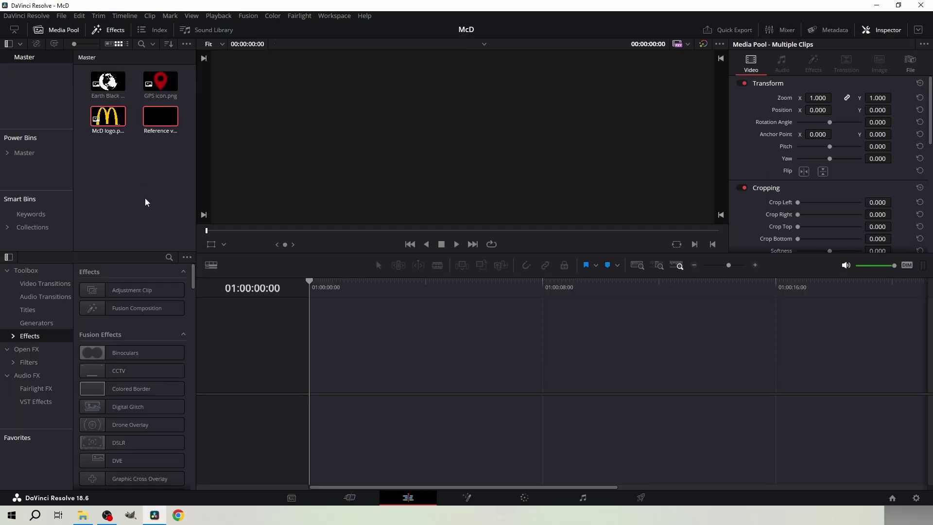
# Step: Add a Fusion Composition to the timeline and set its clip duration to 10 seconds
pyautogui.click(161, 116)
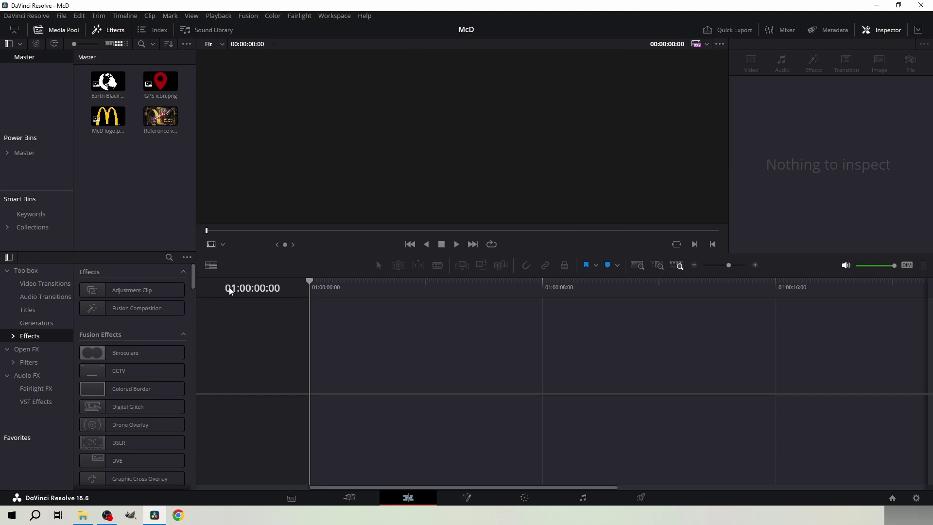
pyautogui.moveTo(121, 308); pyautogui.dragTo(311, 371)
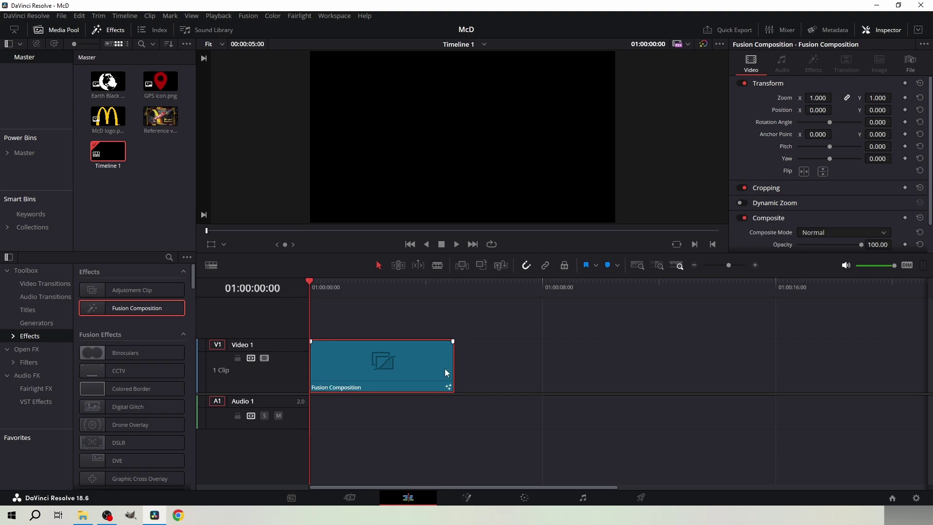
pyautogui.hotkey('ctrl', 'd')
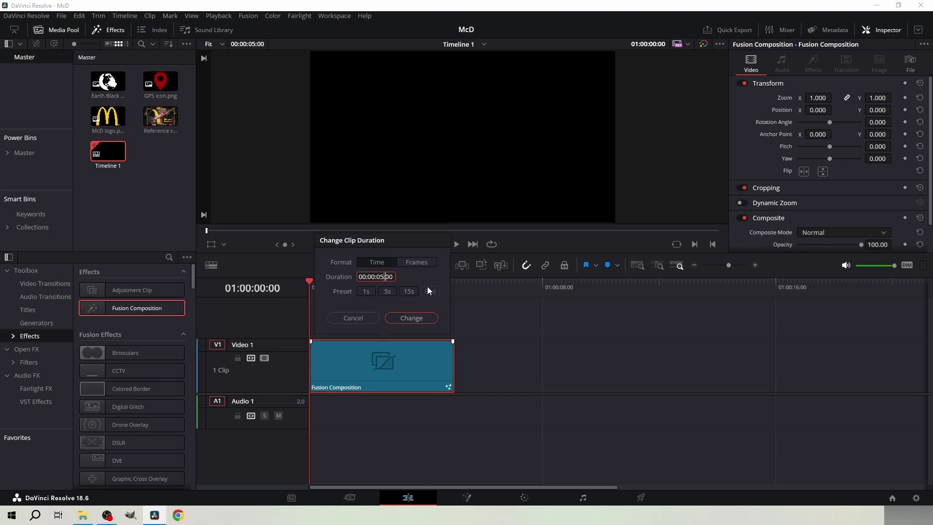
pyautogui.press('BackSpace')
pyautogui.press('BackSpace')
pyautogui.write('10:00')
pyautogui.press('Return')
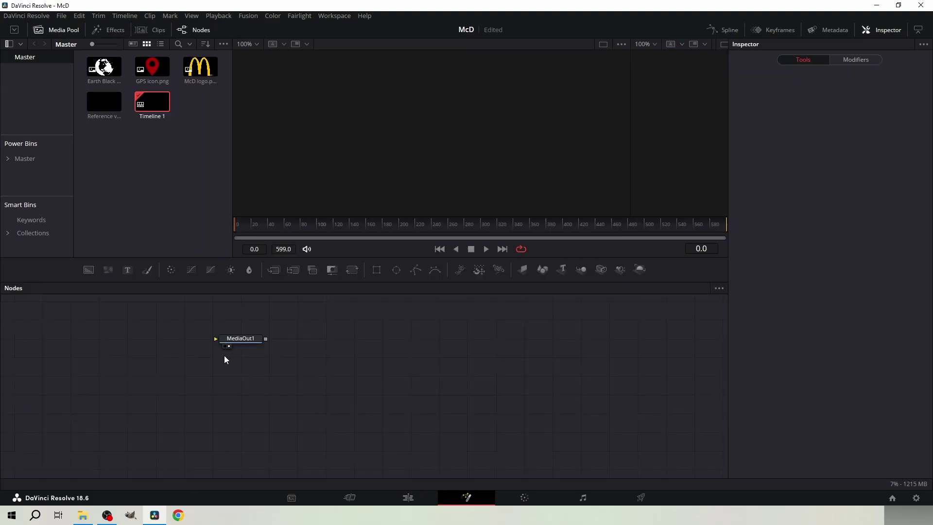
# Step: Add a Background node feeding the media output and colour it dark red, with red at about 0.82
pyautogui.moveTo(89, 270); pyautogui.dragTo(363, 362)
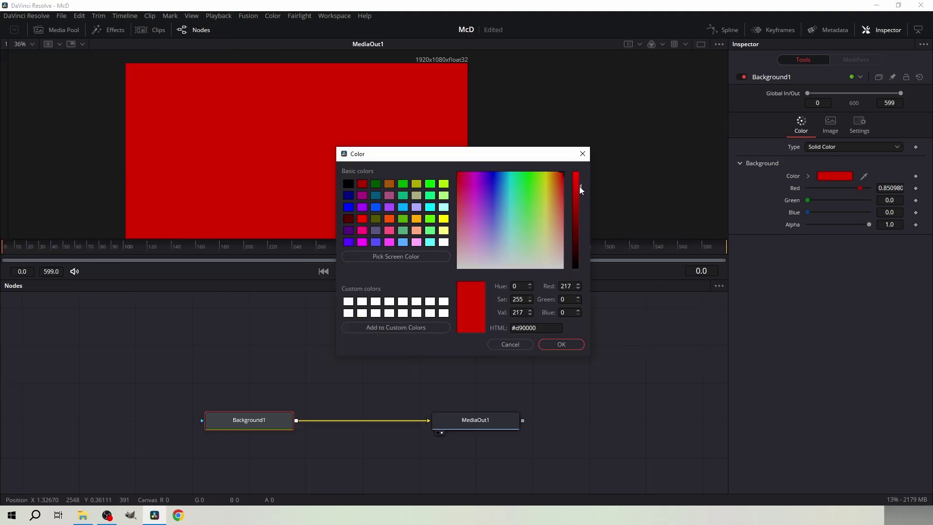
pyautogui.moveTo(579, 186); pyautogui.dragTo(580, 188)
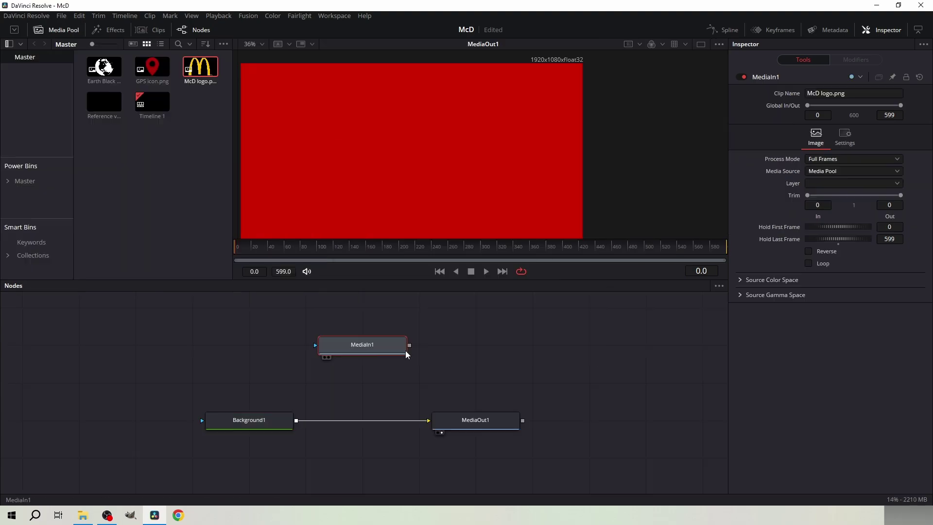
# Step: Merge McD logo.png over the background at size 0.417 and hide its lower-right corner with an inverted rectangle mask
pyautogui.moveTo(410, 345); pyautogui.dragTo(295, 422)
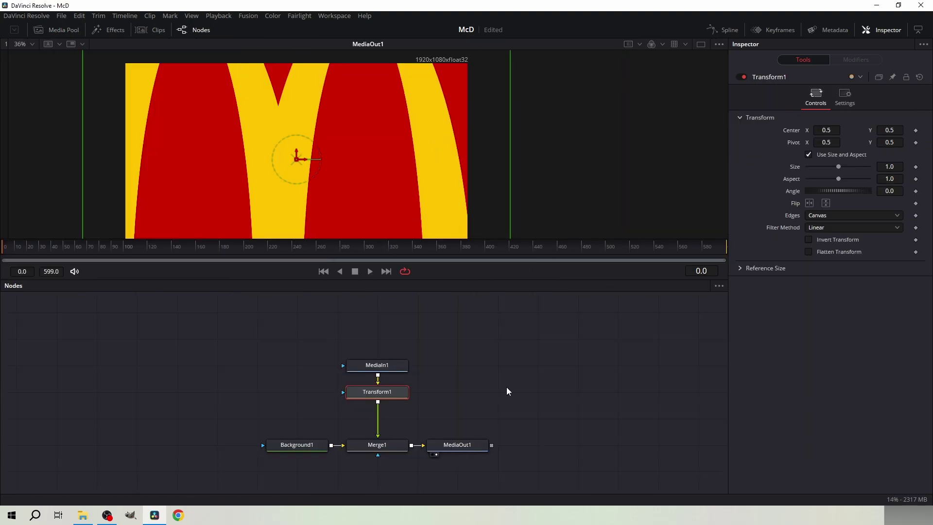
pyautogui.moveTo(838, 166); pyautogui.dragTo(811, 166)
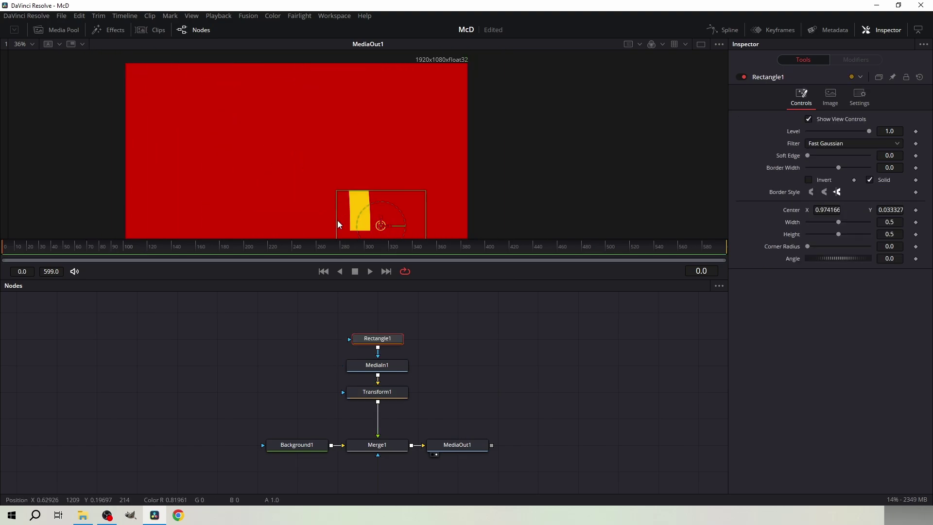
pyautogui.moveTo(408, 222); pyautogui.dragTo(393, 221)
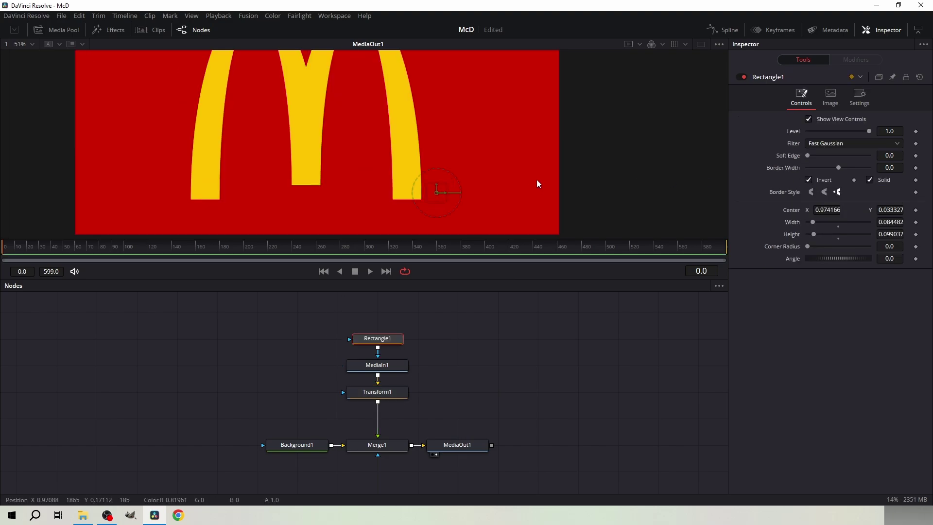
# Step: Insert a Color Corrector between the logo and its Transform, with saturation 1.56, gain 0.38, lift -0.48, gamma 0.27 and brightness 0.05
pyautogui.rightClick(256, 261)
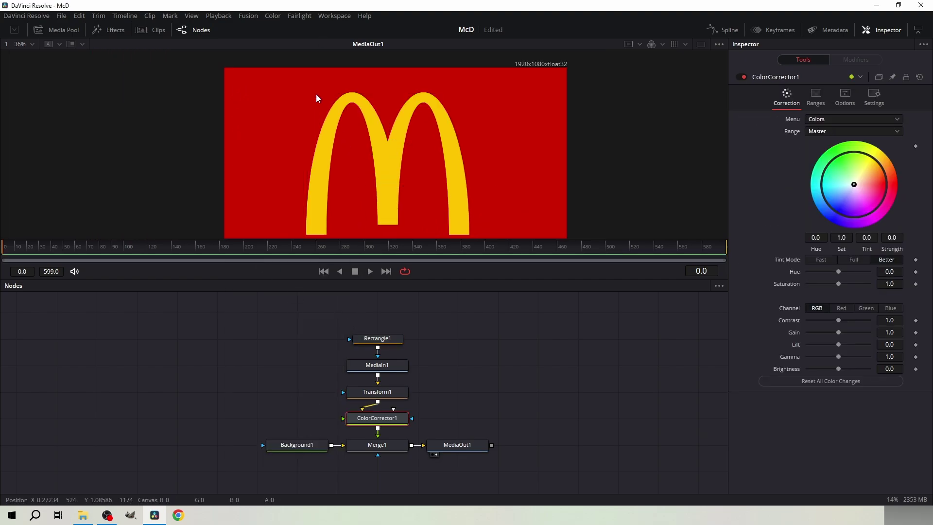
pyautogui.click(849, 100)
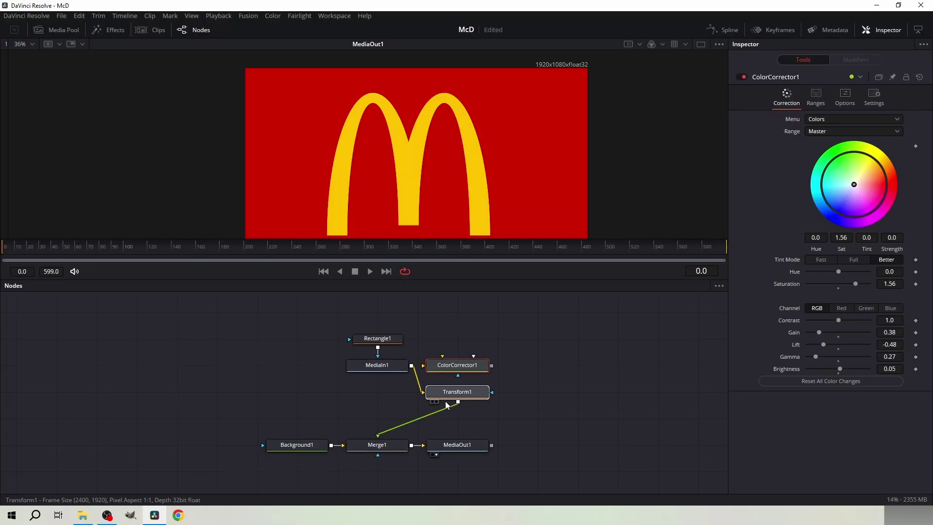
pyautogui.moveTo(448, 395); pyautogui.dragTo(369, 422)
pyautogui.moveTo(460, 368); pyautogui.dragTo(380, 393)
pyautogui.moveTo(439, 392); pyautogui.dragTo(375, 338)
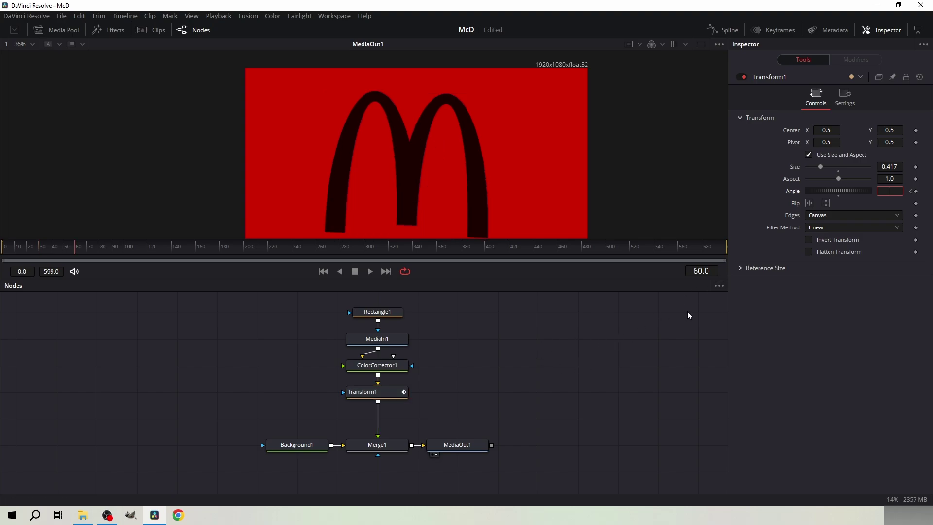
# Step: Keyframe the logo Transform's angle to 2 at frame 60 and -2 at frame 90
pyautogui.write('2')
pyautogui.press('Return')
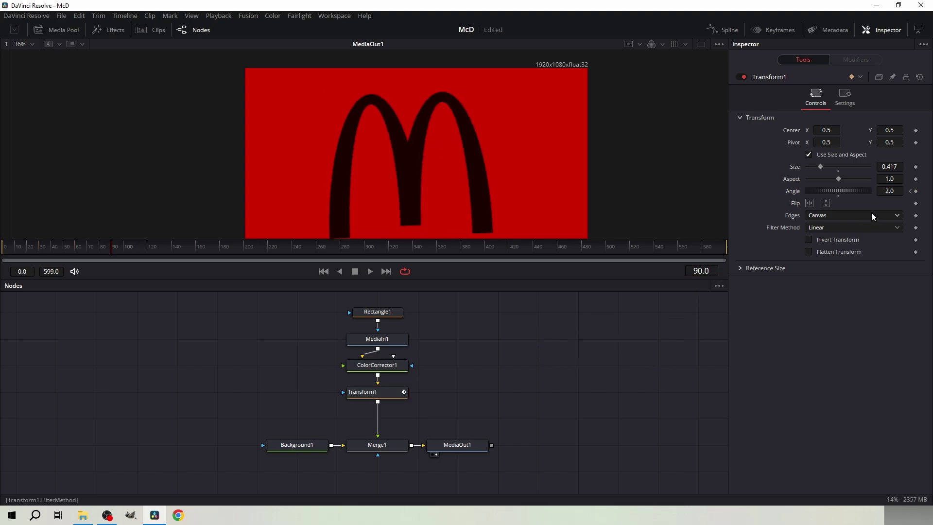
pyautogui.press('Return')
# Step: Smooth the logo's angle keyframes in the spline editor and loop the swing between frames 30 and 90
pyautogui.click(723, 30)
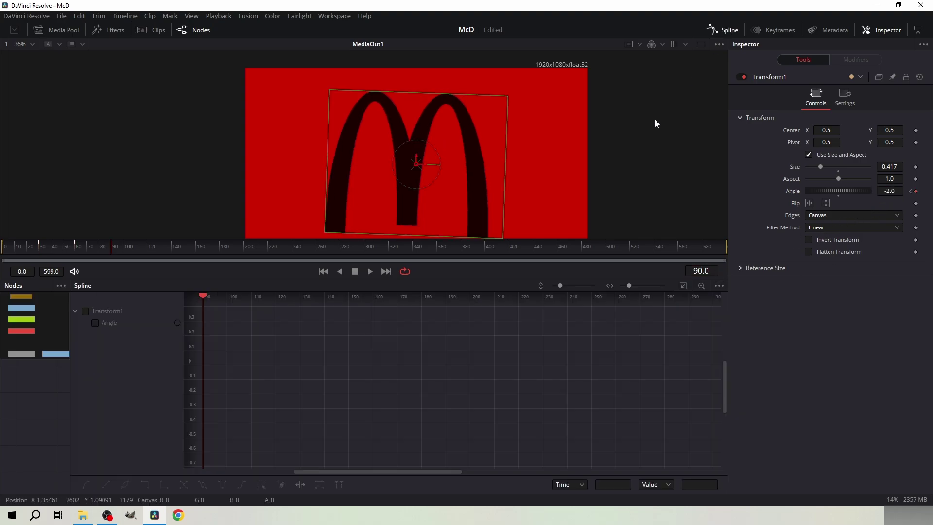
pyautogui.click(86, 310)
pyautogui.click(683, 286)
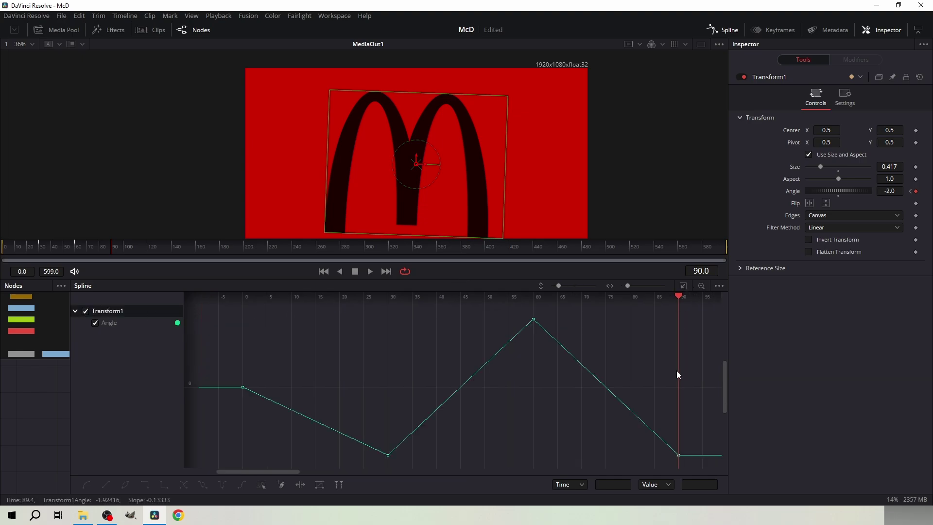
pyautogui.moveTo(708, 465); pyautogui.dragTo(180, 262)
pyautogui.hotkey('shift', 's')
pyautogui.click(362, 363)
pyautogui.moveTo(600, 404); pyautogui.dragTo(366, 288)
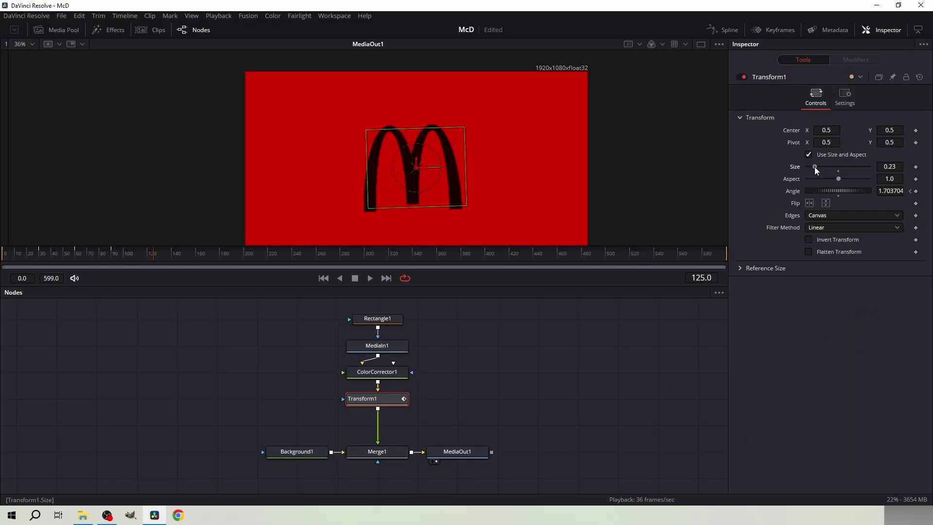
# Step: Shrink the logo to size 0.035 and move it to the red frame's upper-left corner, center about 0.129, 0.754
pyautogui.moveTo(814, 167); pyautogui.dragTo(809, 165)
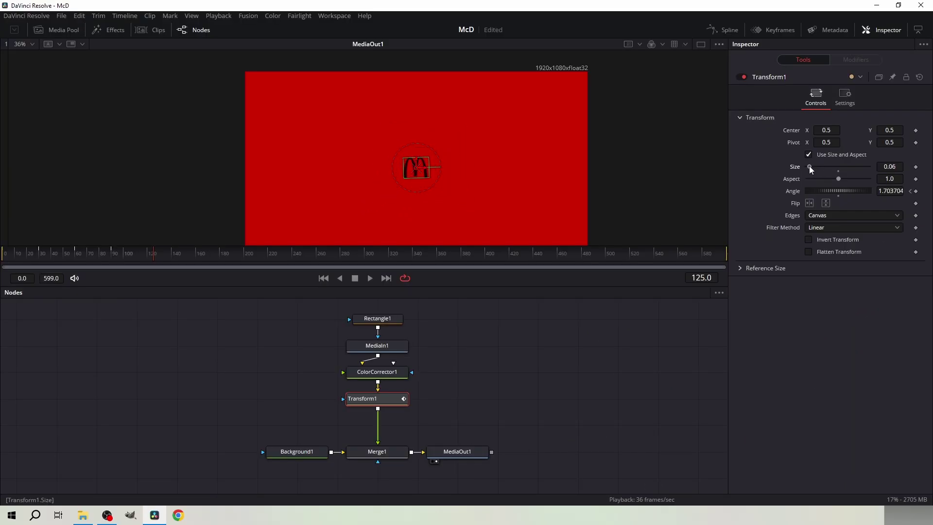
pyautogui.moveTo(418, 171); pyautogui.dragTo(258, 83)
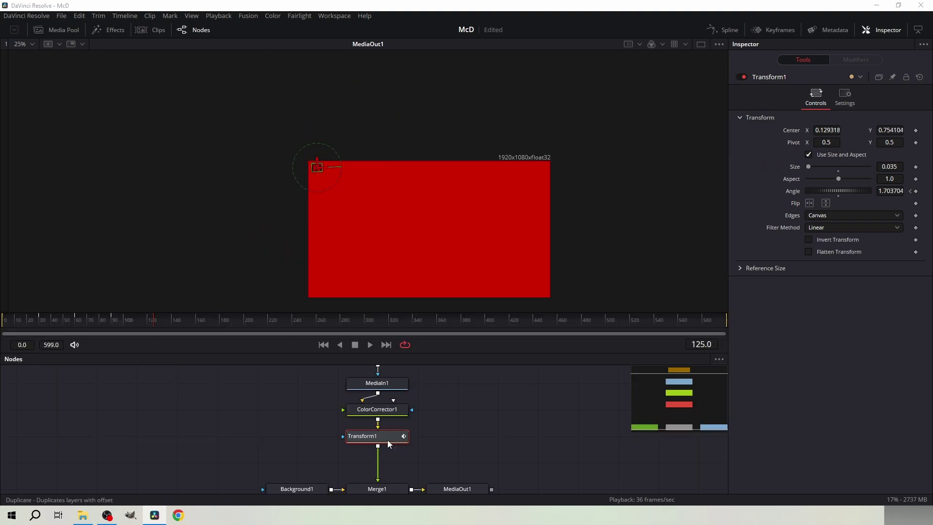
# Step: Add a Duplicate node after the logo's Transform with 25 copies and center Y 0.444 to form a vertical column
pyautogui.hotkey('shift', 'space')
pyautogui.moveTo(308, 323); pyautogui.dragTo(275, 210)
pyautogui.click(302, 427)
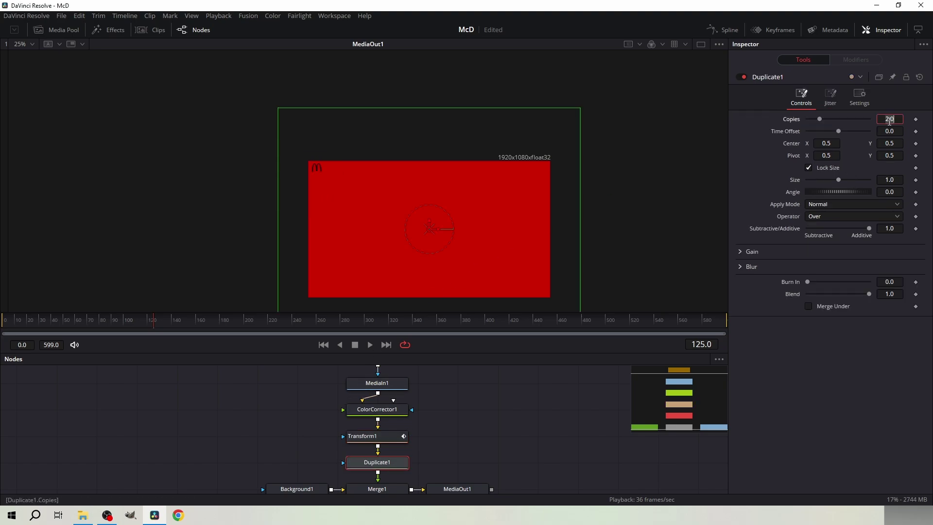
pyautogui.moveTo(889, 143); pyautogui.dragTo(865, 143)
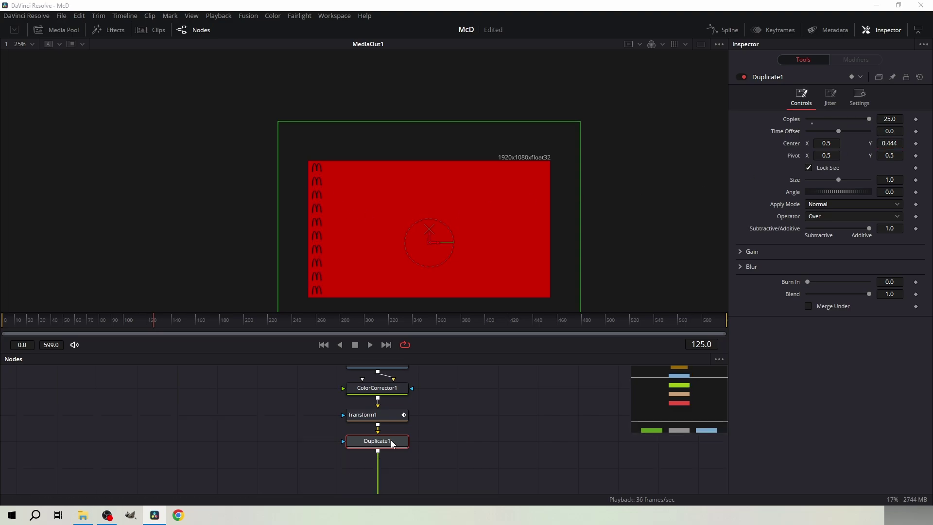
# Step: Add a second Transform after the Duplicate node and keyframe its vertical center to move the logo column
pyautogui.hotkey('shift', 'space')
pyautogui.moveTo(400, 426); pyautogui.dragTo(397, 405)
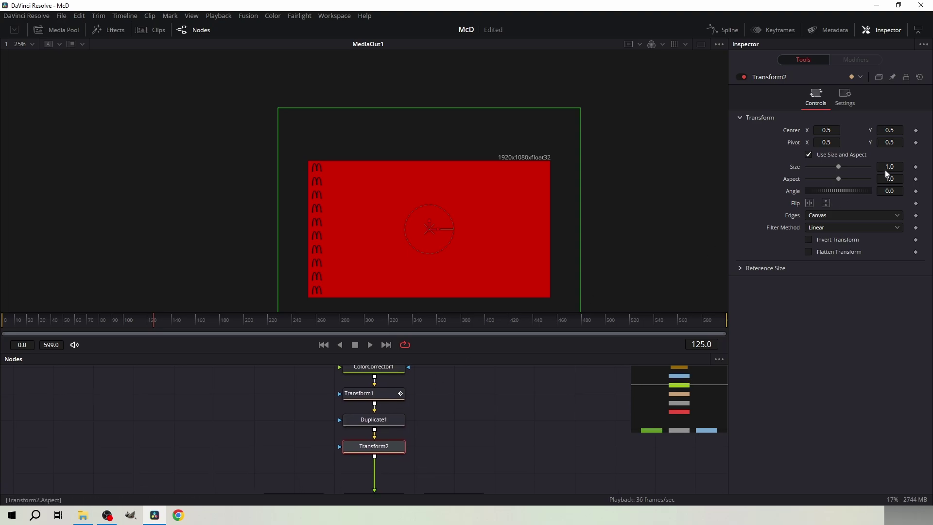
pyautogui.click(915, 131)
pyautogui.moveTo(890, 130); pyautogui.dragTo(913, 131)
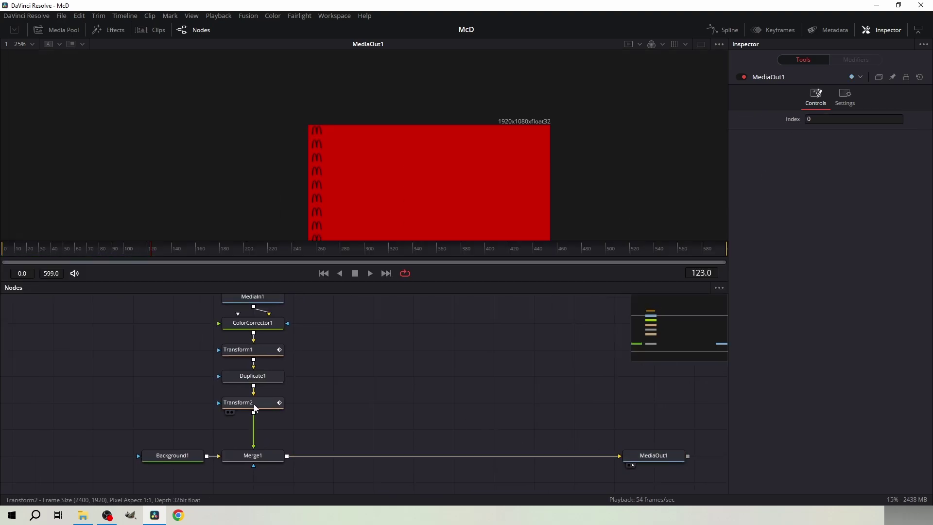
# Step: Merge the Duplicate node's output as a second logo column, with center X about 0.56 and Y 0.504
pyautogui.moveTo(284, 441); pyautogui.dragTo(291, 455)
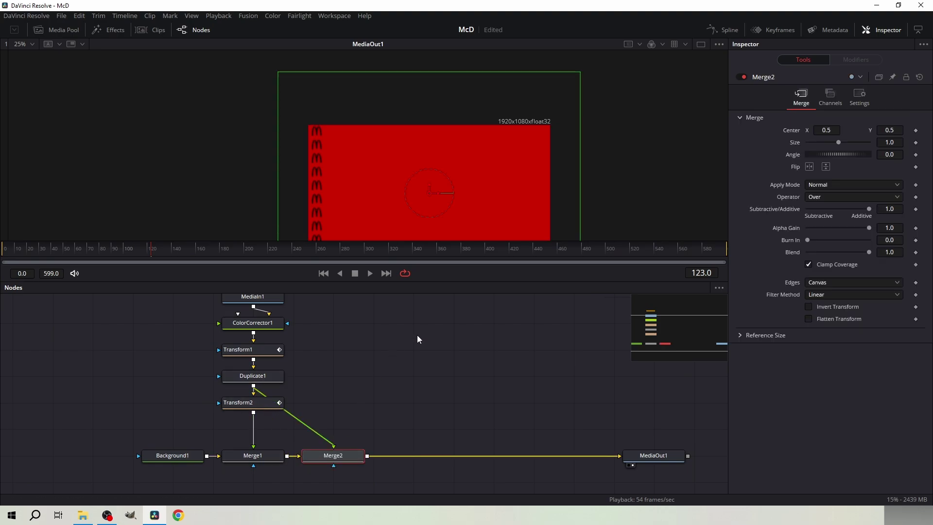
pyautogui.moveTo(439, 193); pyautogui.dragTo(454, 194)
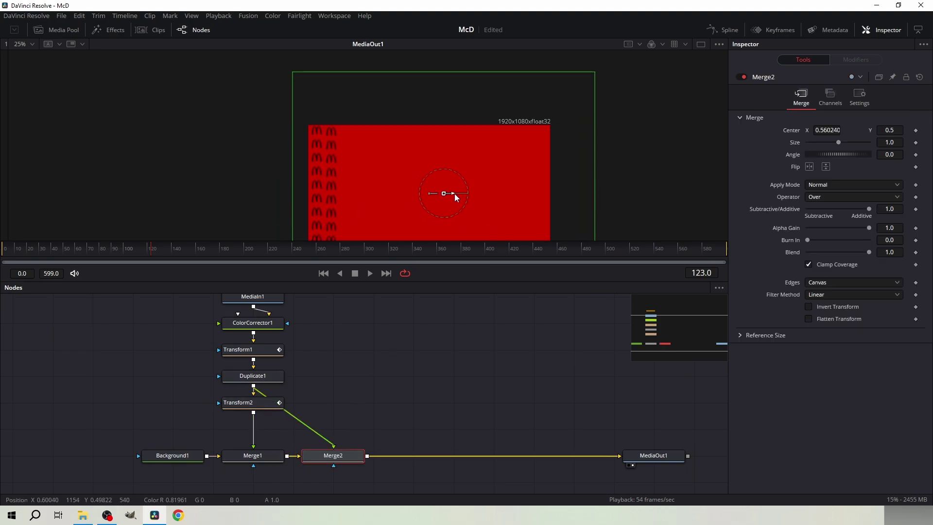
pyautogui.moveTo(892, 130); pyautogui.dragTo(895, 130)
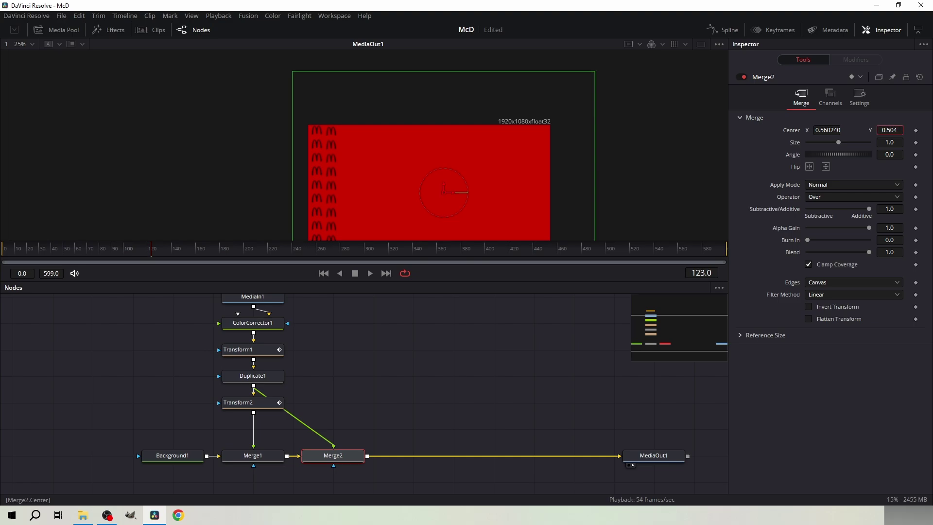
# Step: Merge a third column from Transform2 and a fourth from Duplicate1, offsetting each to the right of the previous one
pyautogui.moveTo(253, 414); pyautogui.dragTo(413, 455)
pyautogui.moveTo(439, 197); pyautogui.dragTo(468, 197)
pyautogui.moveTo(253, 386); pyautogui.dragTo(494, 455)
pyautogui.moveTo(443, 197); pyautogui.dragTo(483, 202)
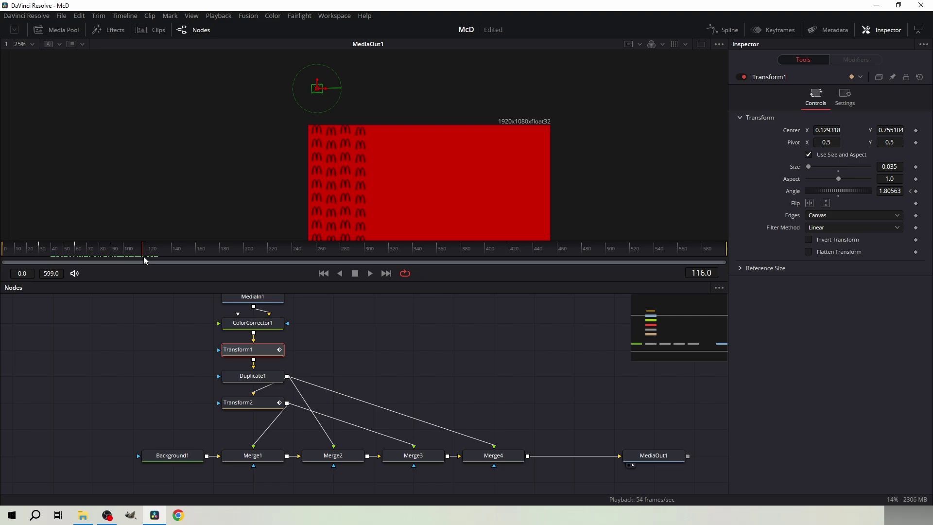
# Step: Keep merging alternating Duplicate1 and Transform2 columns, up to Merge17, until the logo pattern fills the frame's width
pyautogui.moveTo(287, 376); pyautogui.dragTo(529, 455)
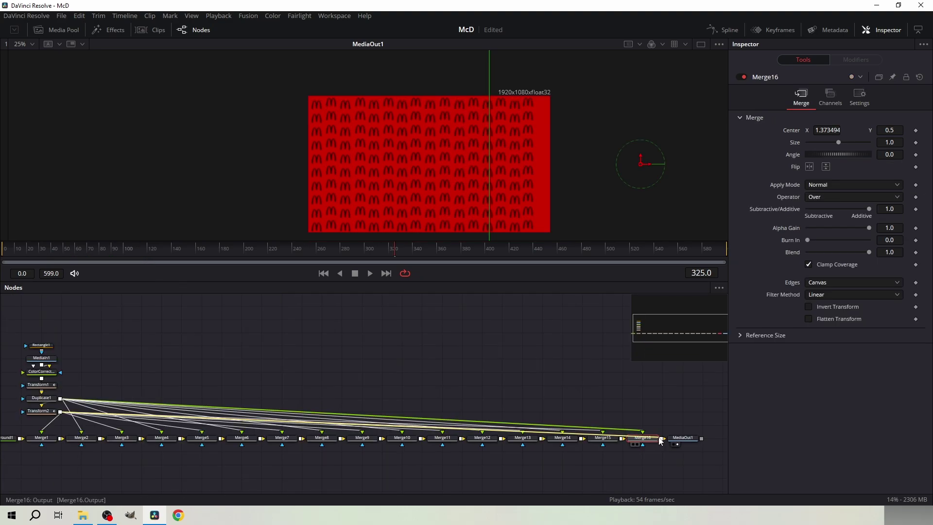
pyautogui.moveTo(660, 441); pyautogui.dragTo(661, 441)
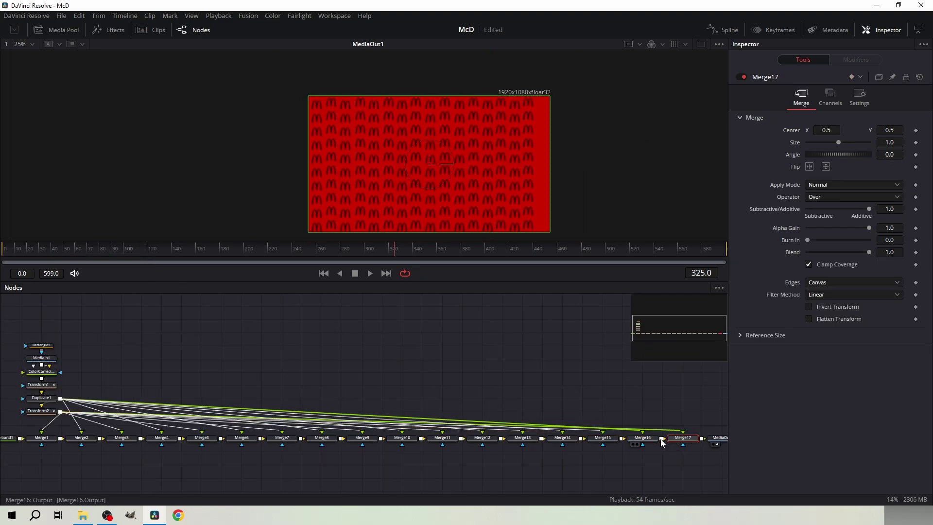
pyautogui.moveTo(436, 165); pyautogui.dragTo(660, 214)
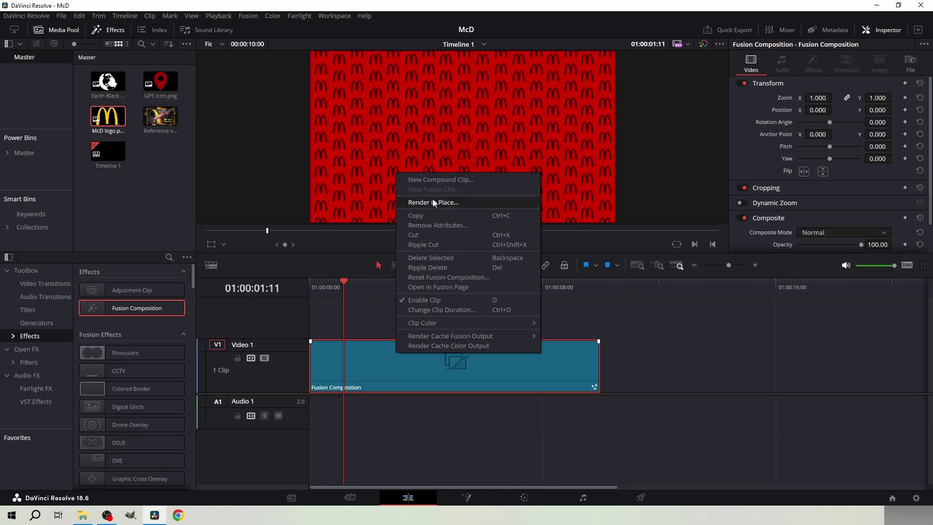
# Step: Render the finished Fusion Composition clip in place on the timeline
pyautogui.click(432, 201)
pyautogui.click(456, 197)
pyautogui.click(450, 220)
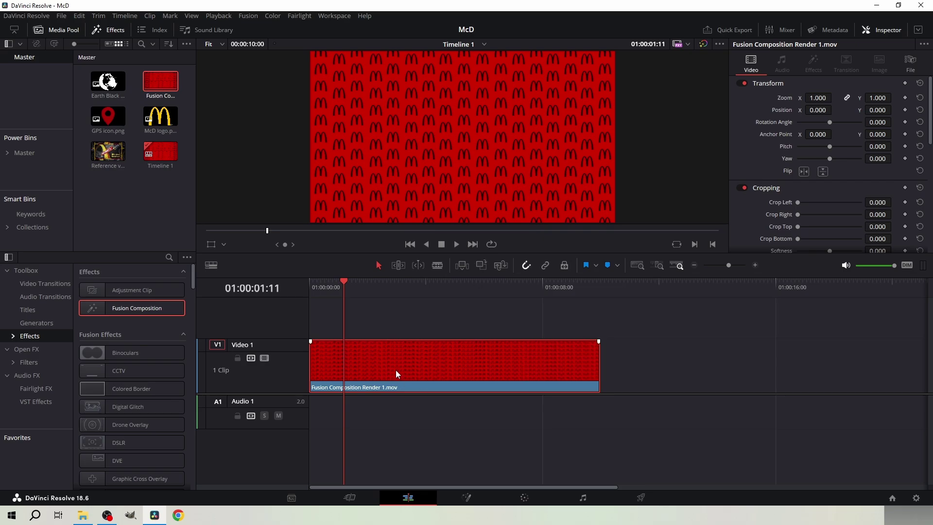
# Step: Replace the rendered clip on the timeline with a new Fusion Composition lasting 10 seconds
pyautogui.press('Delete')
pyautogui.moveTo(116, 311); pyautogui.dragTo(380, 375)
pyautogui.click(378, 371)
pyautogui.hotkey('ctrl', 'd')
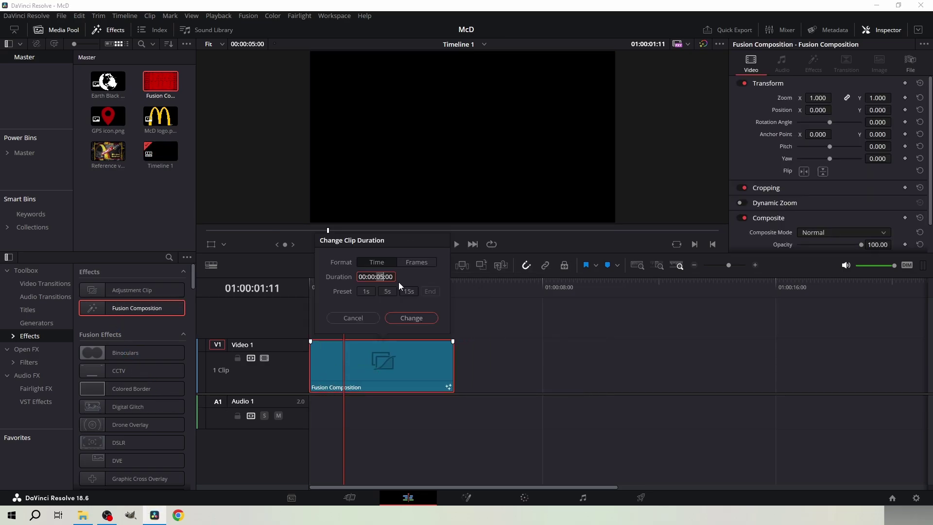
pyautogui.write('10:00')
pyautogui.press('Return')
# Step: Add Fusion Composition Render 1.mov and a Background node to the new composition's node graph, and preview the rendered clip
pyautogui.click(466, 498)
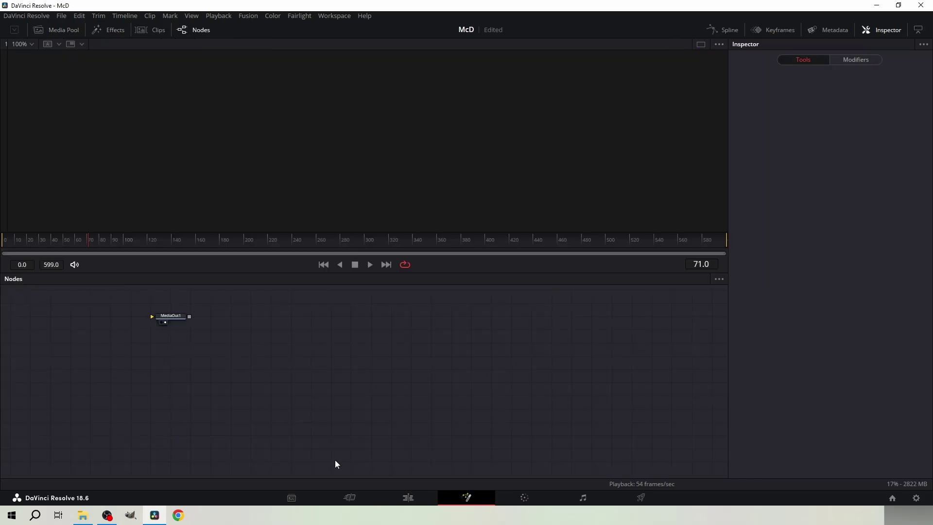
pyautogui.click(302, 322)
pyautogui.hotkey('shift', 'space')
pyautogui.write('back')
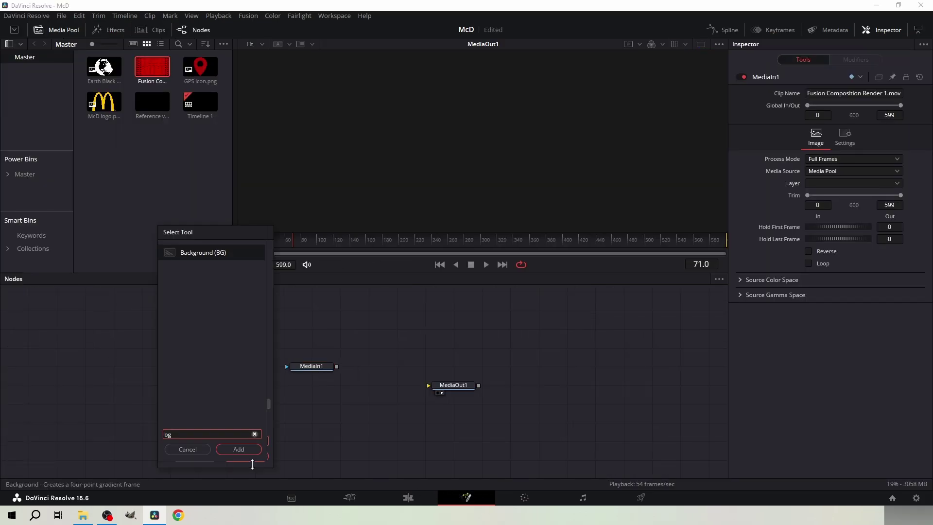
pyautogui.press('Return')
pyautogui.click(308, 367)
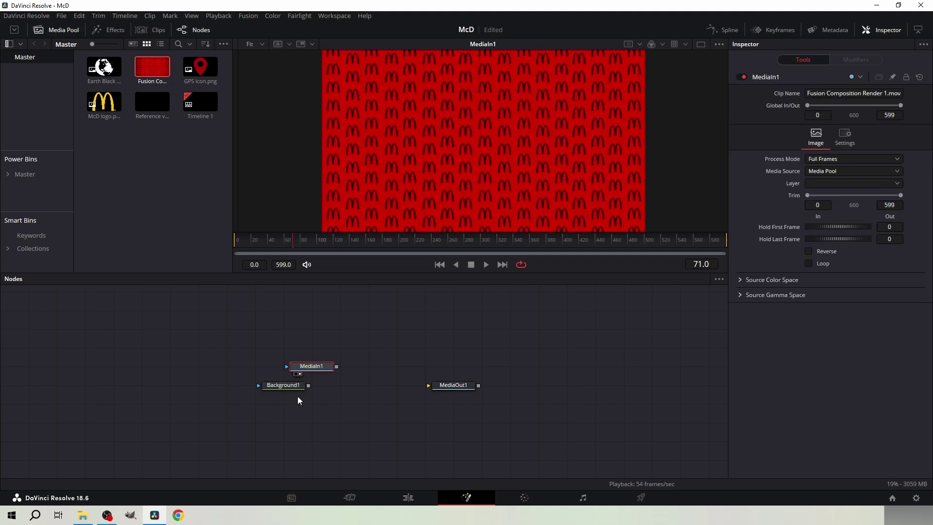
# Step: Show Background1 beside the MediaIn1 pattern and set its colour to the red sampled from the pattern
pyautogui.click(283, 385)
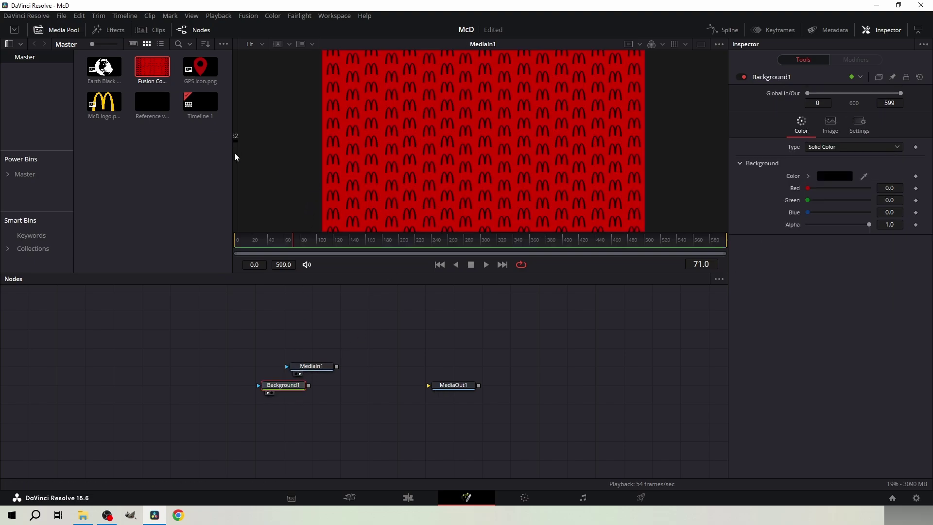
pyautogui.moveTo(239, 152); pyautogui.dragTo(477, 158)
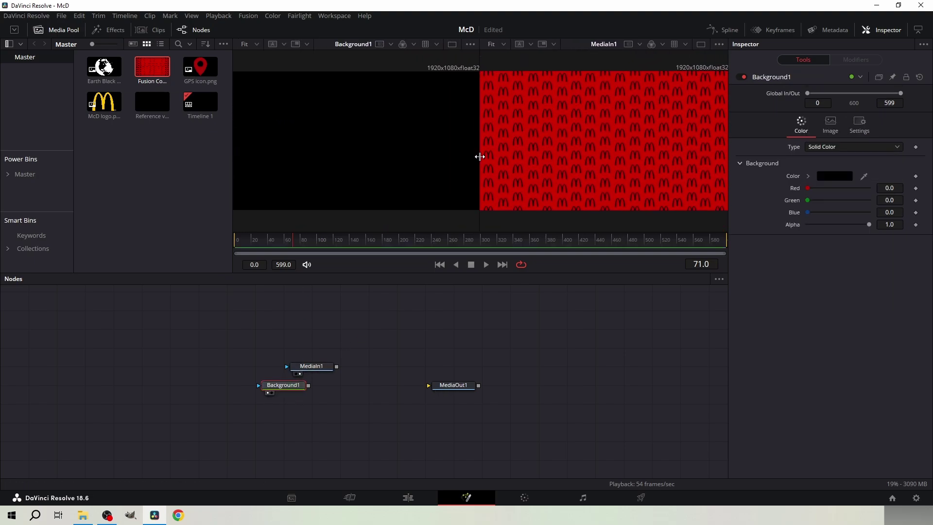
pyautogui.moveTo(863, 176); pyautogui.dragTo(685, 165)
# Step: Merge MediaIn1 over Background1, route the result to MediaOut1, and open Merge1's settings
pyautogui.moveTo(309, 385); pyautogui.dragTo(438, 389)
pyautogui.moveTo(337, 366)
pyautogui.mouseDown()
pyautogui.moveTo(309, 385)
pyautogui.moveTo(355, 371)
pyautogui.mouseUp()
pyautogui.click(441, 386)
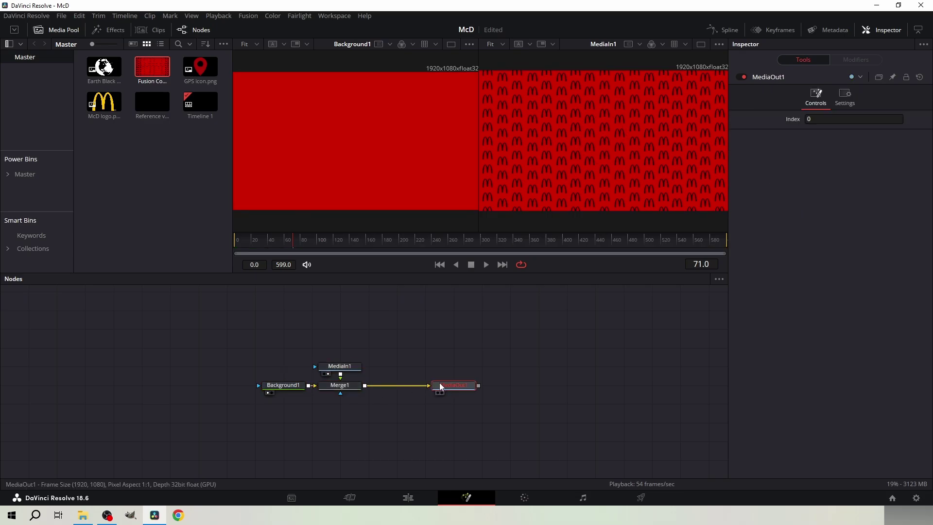
pyautogui.click(340, 385)
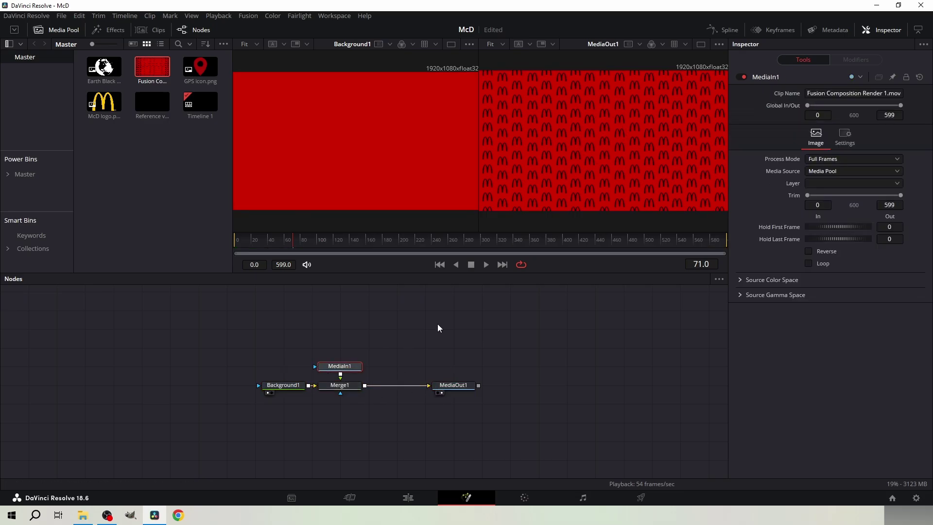
pyautogui.click(861, 96)
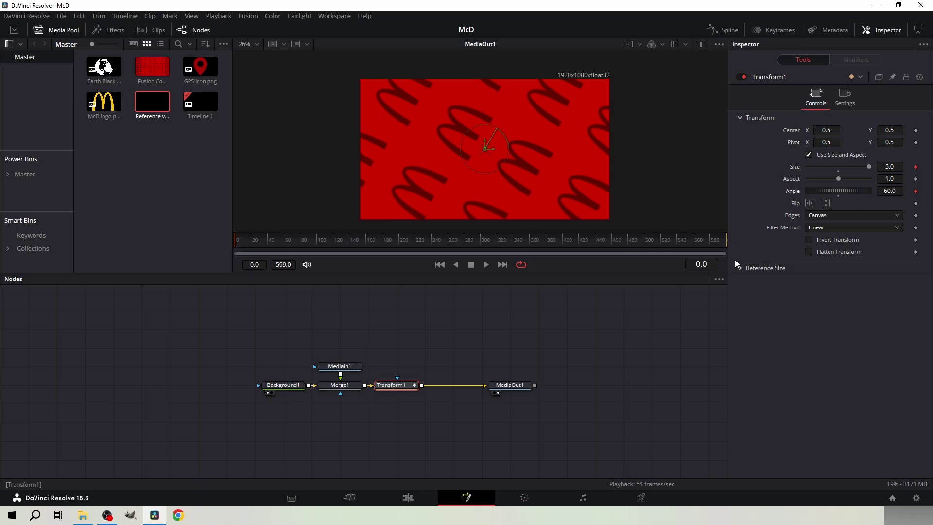
# Step: Animate Transform1 from Size 5 and Angle 60 at frame 0 to the default Size and Angle at frame 40, and play it
pyautogui.write('0')
pyautogui.press('Return')
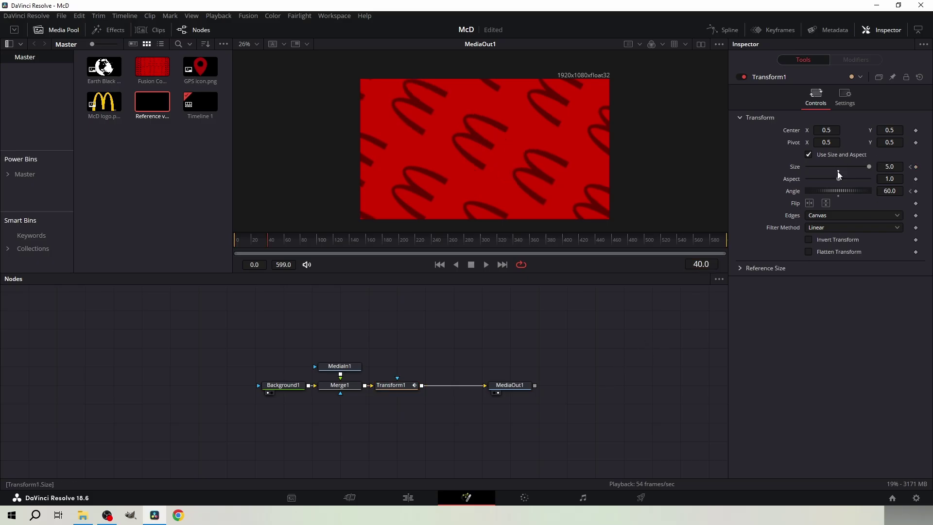
pyautogui.click(838, 171)
pyautogui.click(838, 195)
pyautogui.moveTo(292, 238); pyautogui.dragTo(234, 239)
pyautogui.press('space')
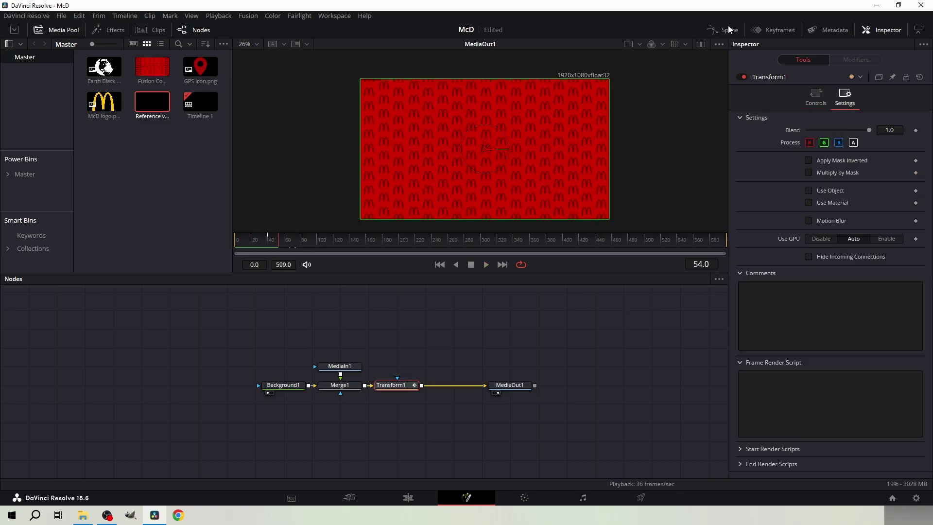
# Step: Smooth Transform1's Size and Angle curves and ease their end keyframes with Ease In 66.6 and Ease Out 0
pyautogui.click(723, 30)
pyautogui.moveTo(232, 318); pyautogui.dragTo(719, 506)
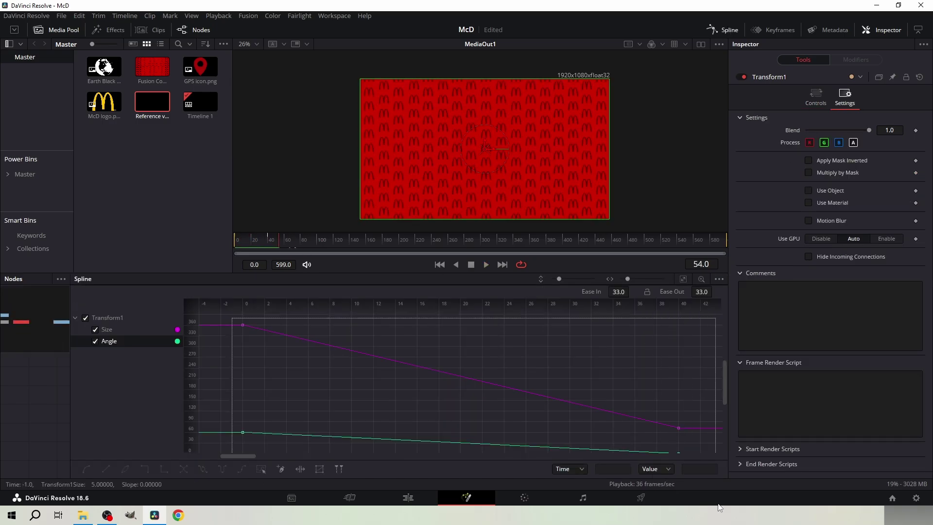
pyautogui.press('f')
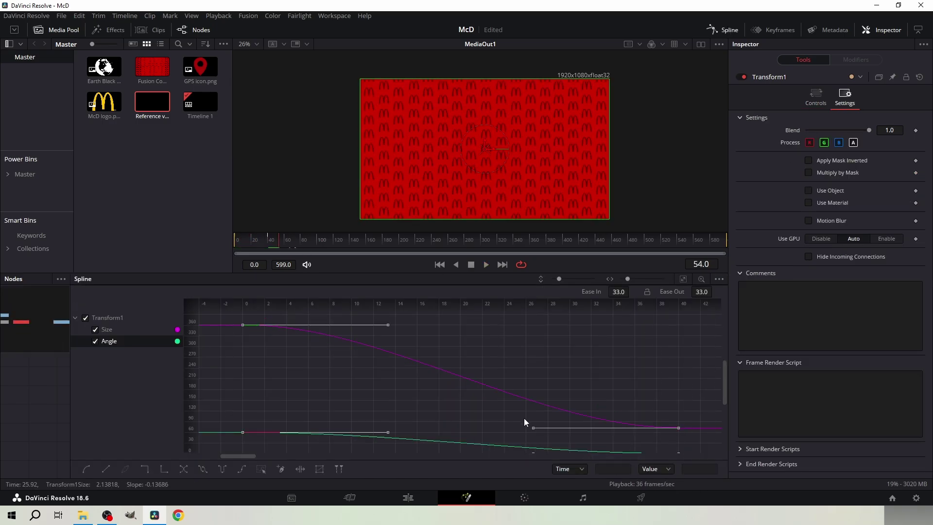
pyautogui.click(683, 328)
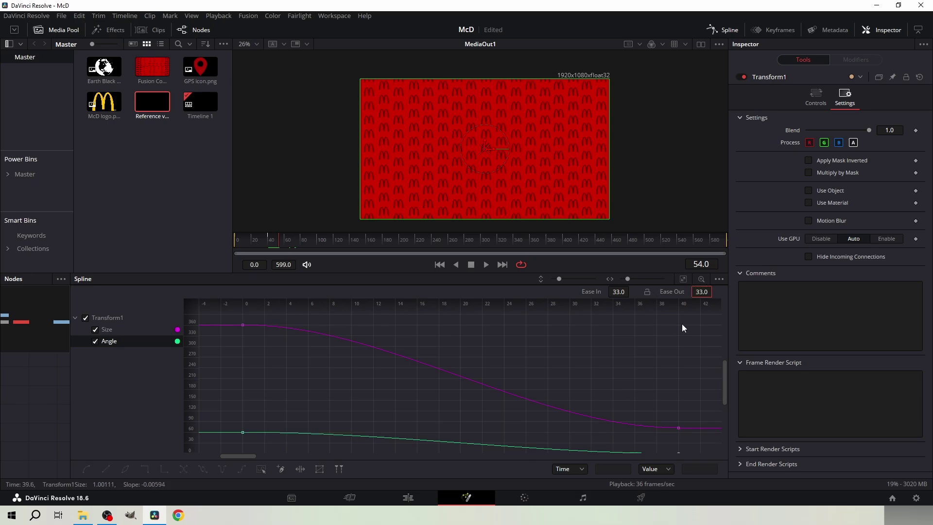
pyautogui.moveTo(231, 321); pyautogui.dragTo(391, 433)
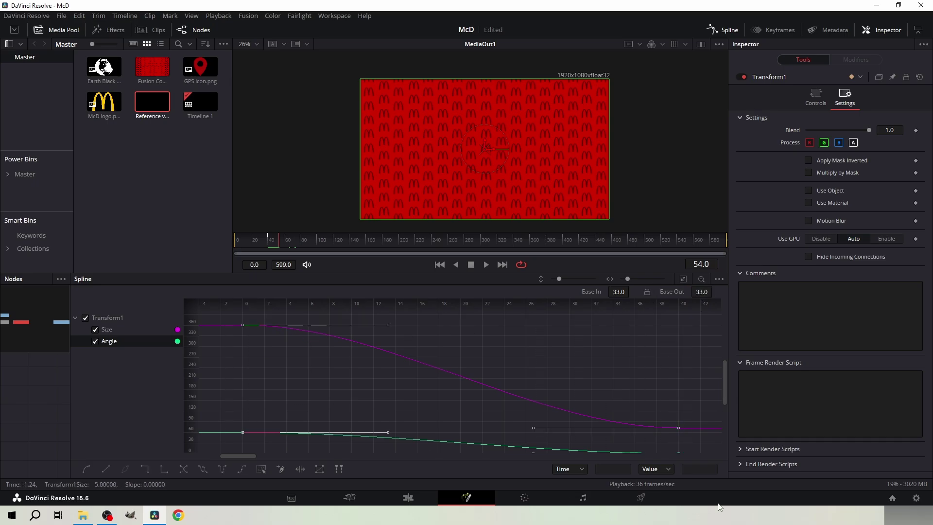
pyautogui.moveTo(715, 293); pyautogui.dragTo(692, 292)
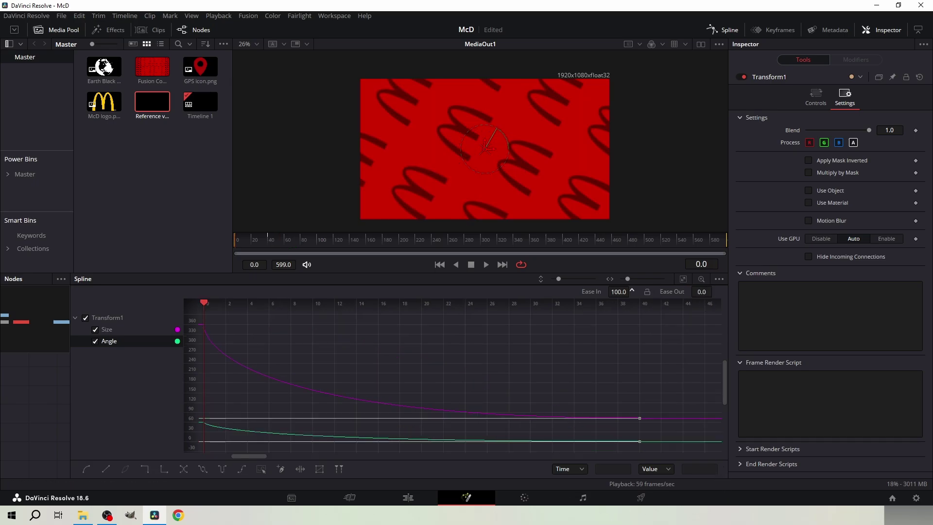
pyautogui.moveTo(631, 290); pyautogui.dragTo(632, 291)
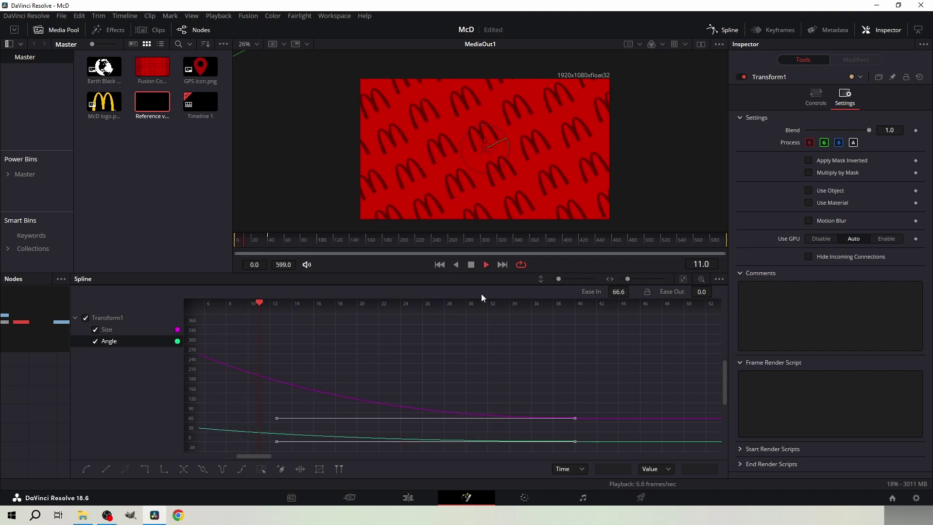
# Step: Merge McD logo.png over the pattern, and merge two ColorCorrector copies of the logo beneath it
pyautogui.moveTo(103, 102); pyautogui.dragTo(364, 385)
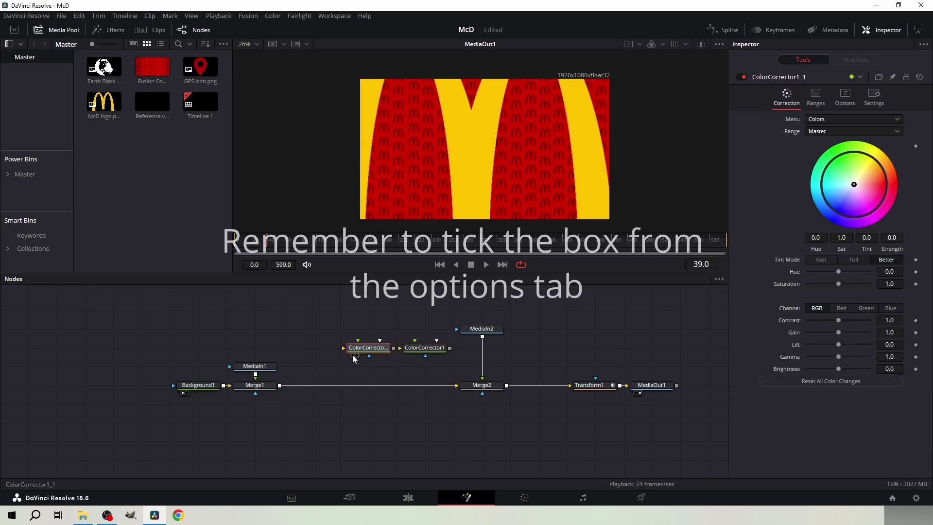
pyautogui.moveTo(280, 385); pyautogui.dragTo(369, 356)
pyautogui.moveTo(450, 348); pyautogui.dragTo(399, 386)
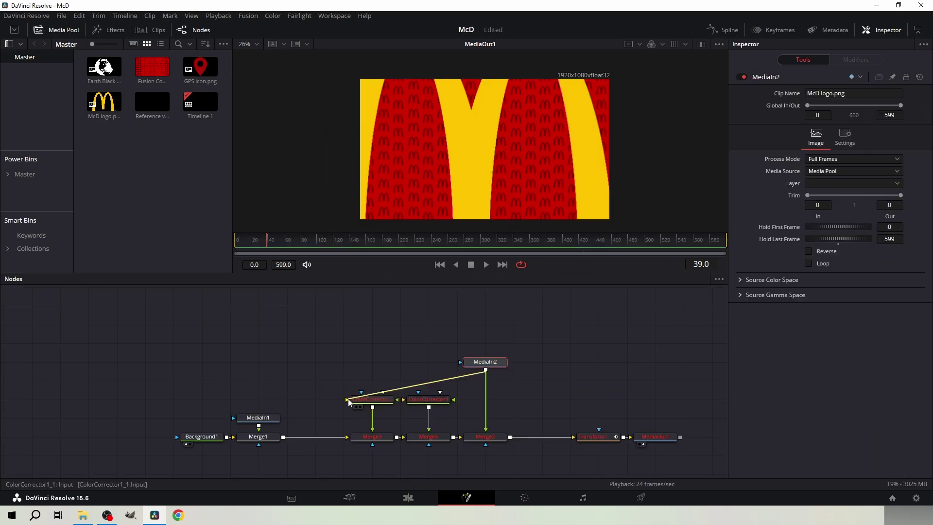
pyautogui.moveTo(384, 400); pyautogui.dragTo(412, 403)
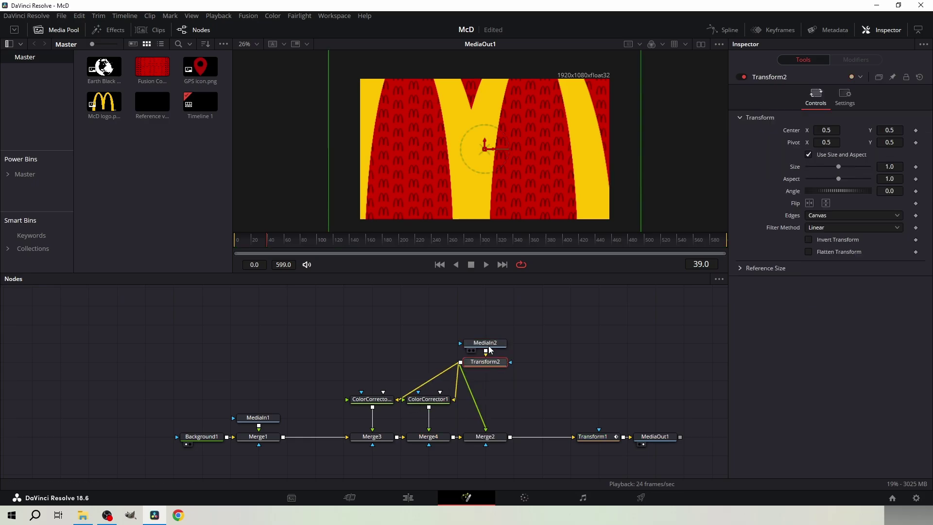
# Step: Mask MediaIn2 with a Rectangle and animate Transform2's Size from 0 at frame 0 to 0.39 at frame 40
pyautogui.click(486, 346)
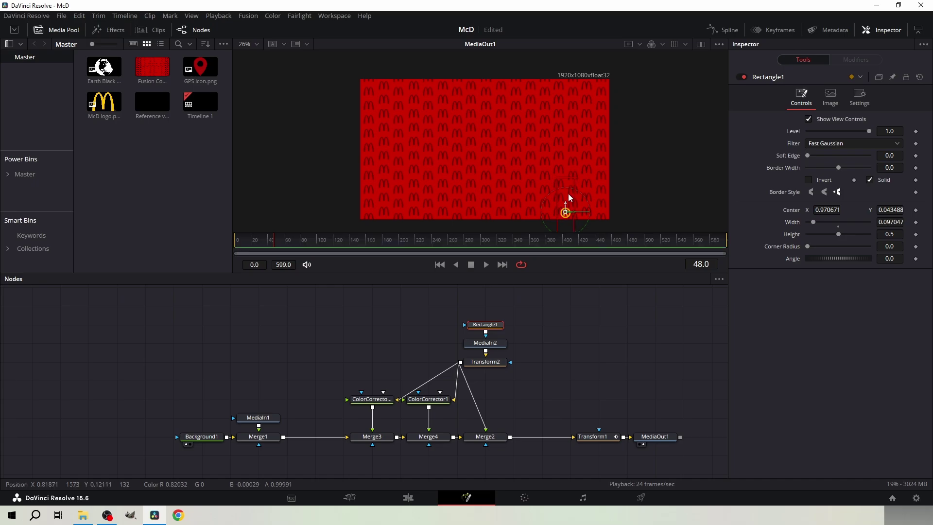
pyautogui.press('Home')
pyautogui.click(489, 366)
pyautogui.click(915, 167)
pyautogui.moveTo(889, 167); pyautogui.dragTo(370, 233)
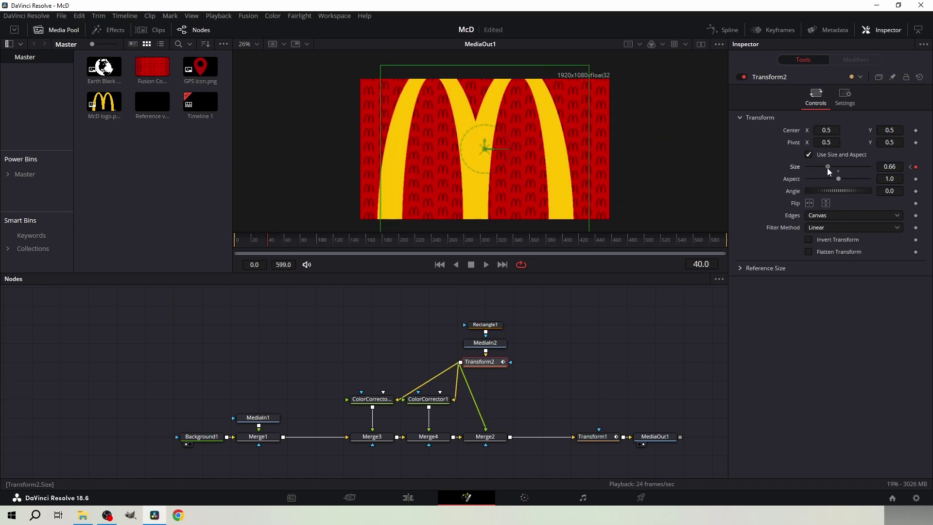
pyautogui.moveTo(827, 168); pyautogui.dragTo(818, 167)
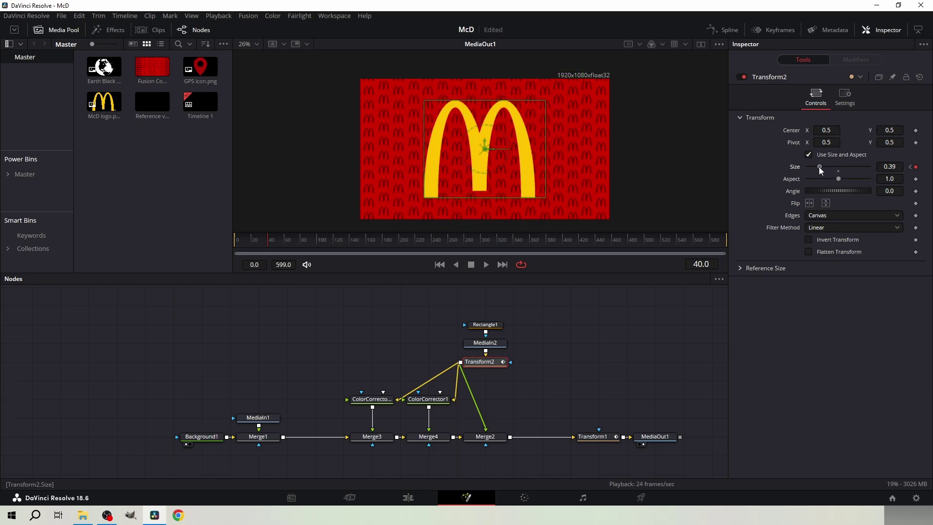
# Step: Ease Transform2's Size curve with Ease In 100 and Ease Out 10, and play the logo animation
pyautogui.moveTo(267, 329); pyautogui.dragTo(235, 328)
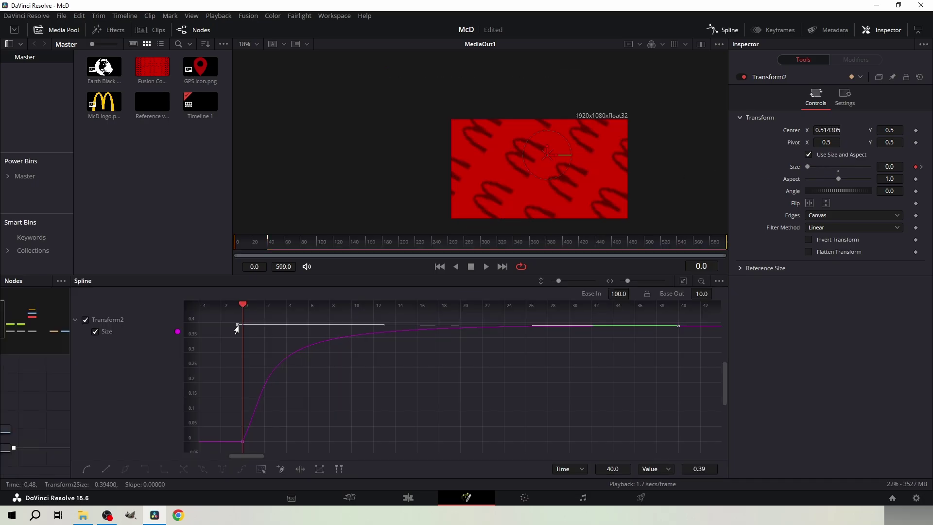
pyautogui.click(363, 376)
pyautogui.press('space')
pyautogui.moveTo(254, 245); pyautogui.dragTo(237, 246)
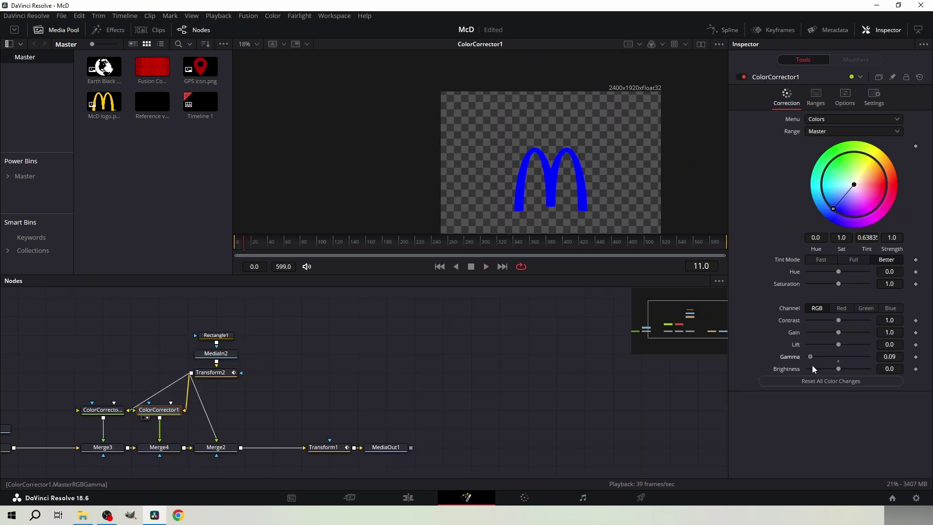
# Step: Tint the ColorCorrector1_1 logo copy red and insert Transform3 and Transform4 after the two ColorCorrector nodes
pyautogui.click(105, 414)
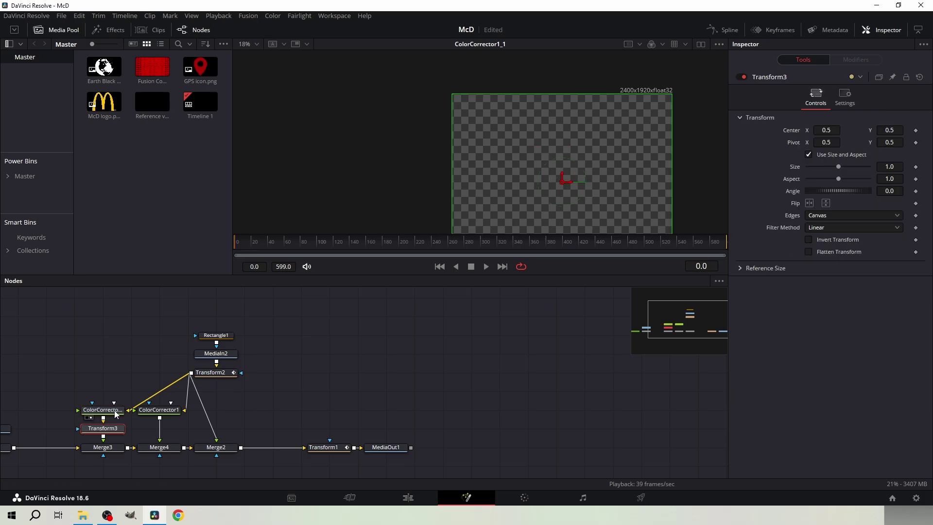
pyautogui.click(159, 410)
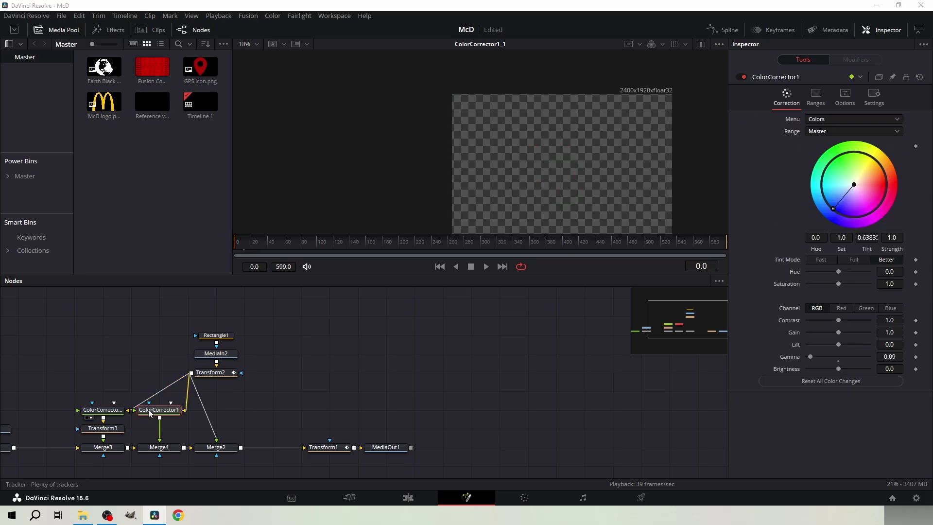
pyautogui.click(155, 427)
pyautogui.click(101, 432)
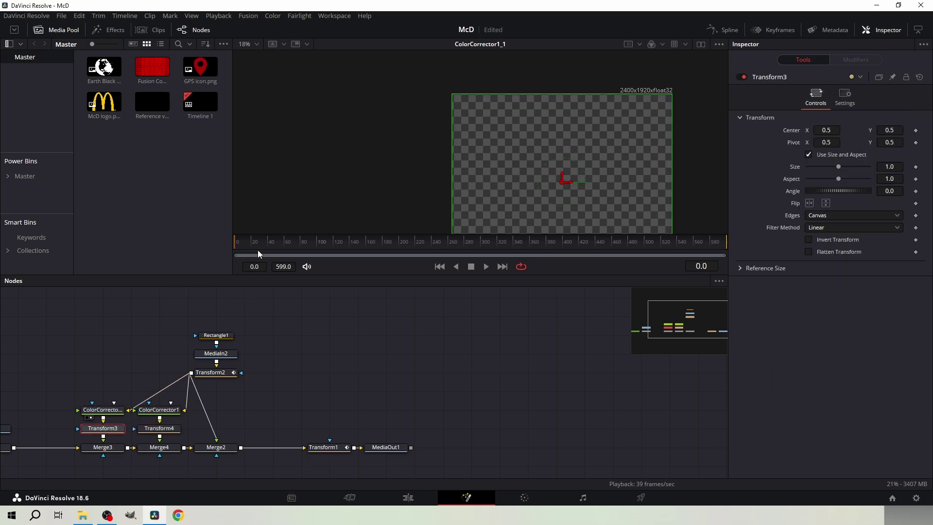
# Step: Animate Transform3's Center X from 0.4 at frame 0 to 0.5 at frame 40
pyautogui.click(916, 131)
pyautogui.moveTo(834, 130); pyautogui.dragTo(812, 130)
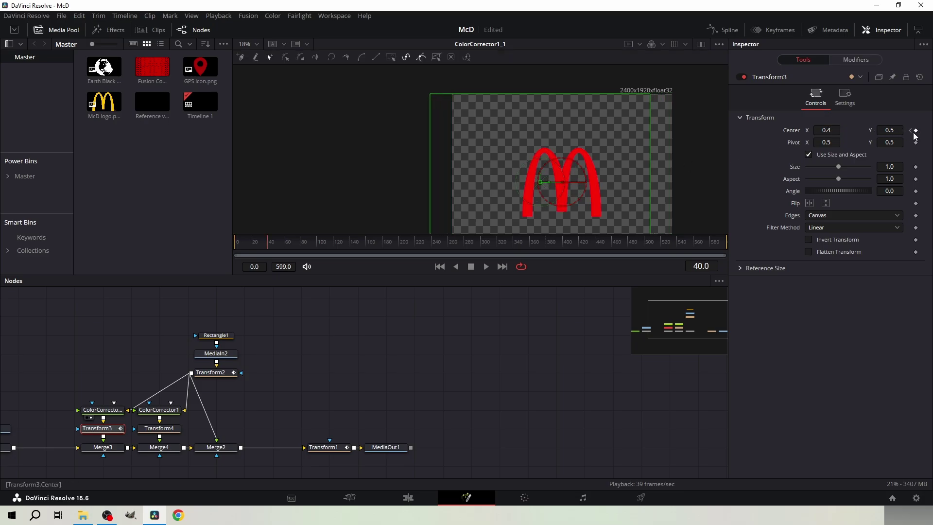
pyautogui.write('5')
pyautogui.press('Return')
# Step: Offset Transform4's Center X at frame 0 in the opposite direction from Transform3
pyautogui.click(160, 429)
pyautogui.press('Home')
pyautogui.moveTo(841, 130); pyautogui.dragTo(875, 130)
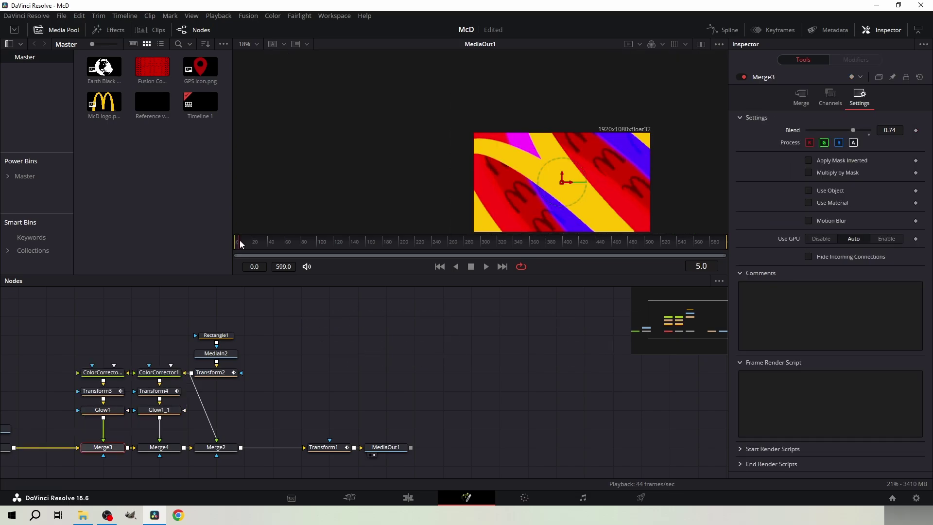
# Step: Play the coloured logo animation from frame 0 and save the project
pyautogui.moveTo(240, 240)
pyautogui.mouseDown()
pyautogui.moveTo(257, 242)
pyautogui.moveTo(235, 242)
pyautogui.mouseUp()
pyautogui.press('space')
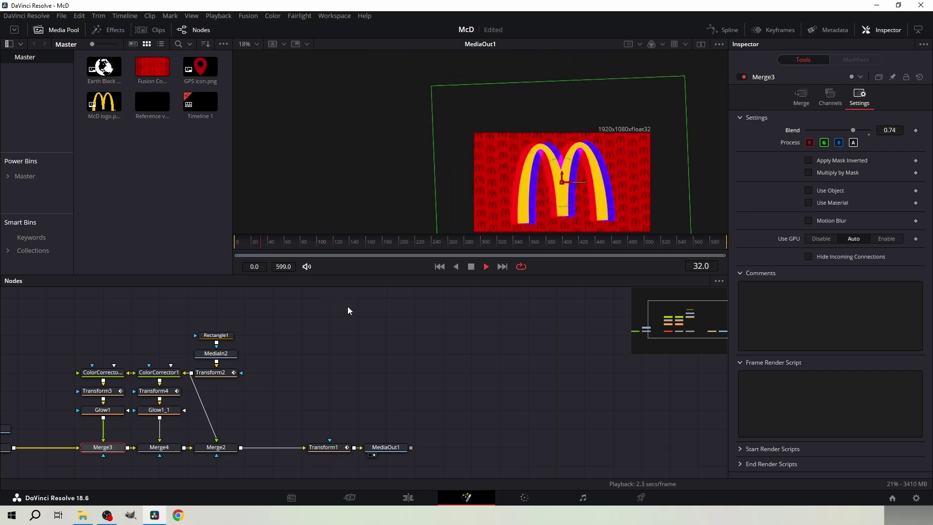
pyautogui.hotkey('ctrl', 's')
# Step: Select Transform3 and Transform4 together and fit their animation curves in the Spline editor
pyautogui.moveTo(55, 398); pyautogui.dragTo(154, 394)
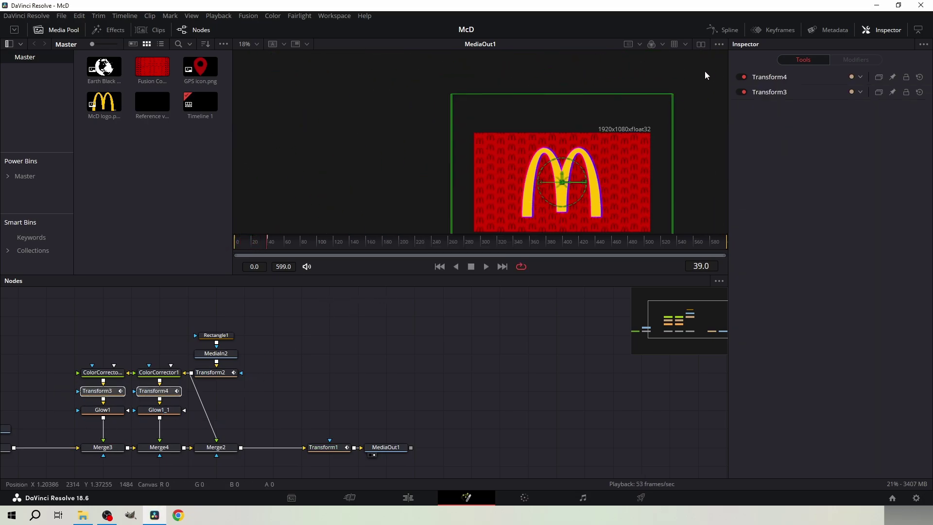
pyautogui.click(723, 30)
pyautogui.click(683, 281)
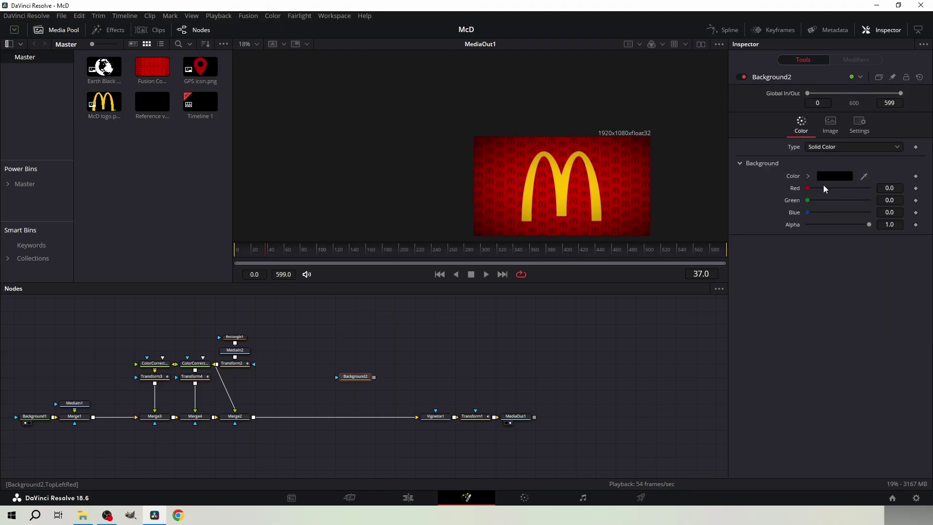
# Step: Colour Background2 yellow, mask it as a rectangle merged over the logo, and increase the softness of its Shadow
pyautogui.click(826, 176)
pyautogui.click(558, 341)
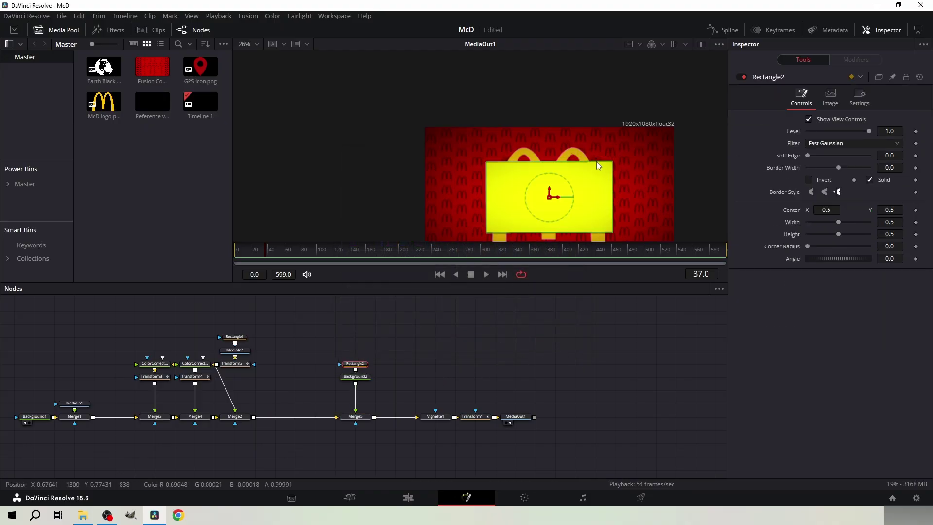
pyautogui.hotkey('ctrl', 's')
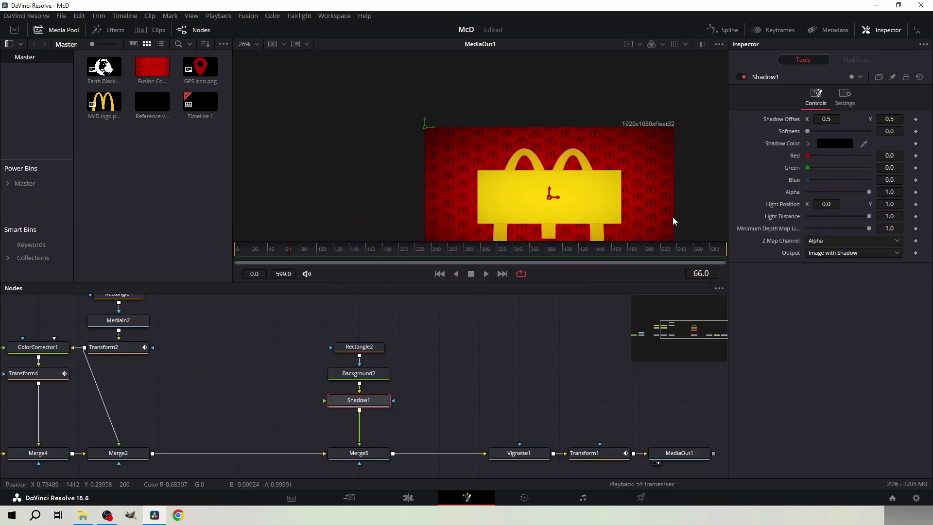
pyautogui.moveTo(807, 131); pyautogui.dragTo(857, 131)
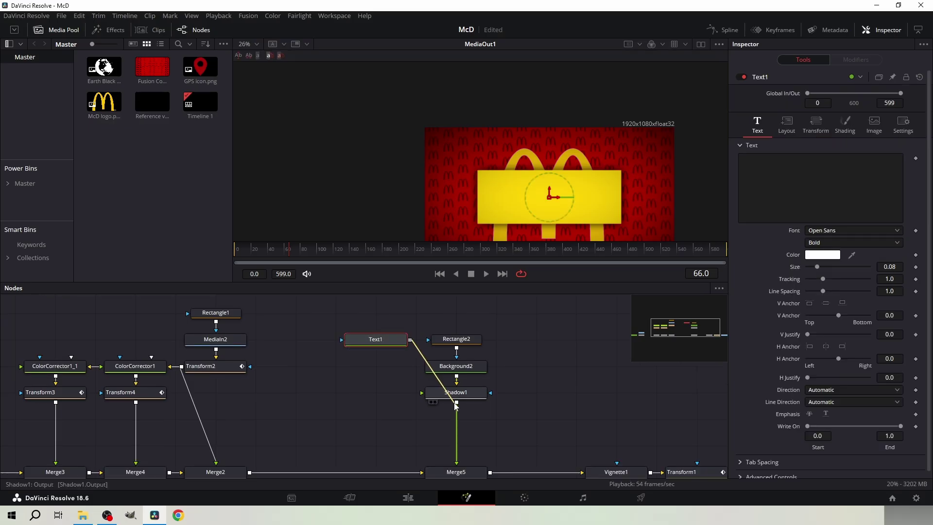
# Step: Merge Text1 over the shadowed yellow box and enter the text LARGEST
pyautogui.moveTo(410, 339); pyautogui.dragTo(456, 407)
pyautogui.write('A')
pyautogui.write('RGEST')
# Step: Style the LARGEST text in red #ff0000, Open Sans Extrabold, at size 0.2047
pyautogui.click(361, 219)
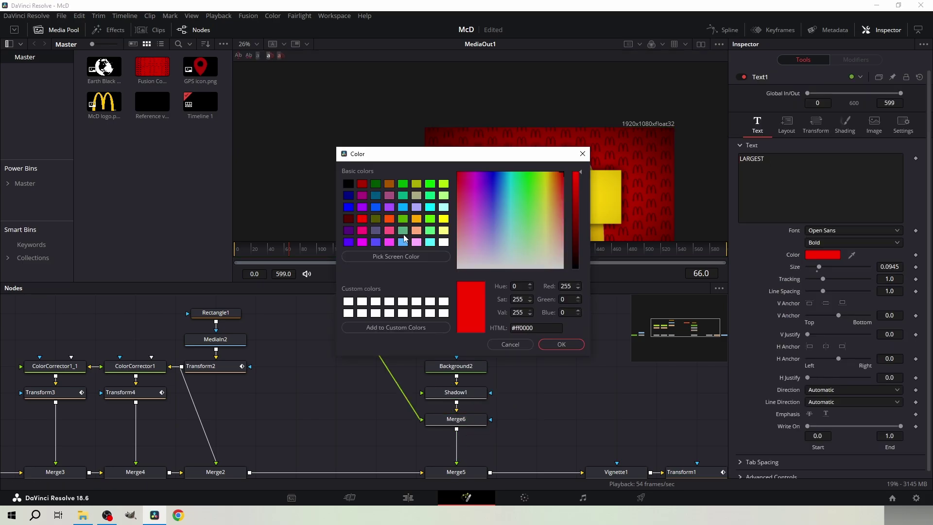
pyautogui.click(563, 345)
pyautogui.click(826, 242)
pyautogui.click(833, 300)
pyautogui.moveTo(819, 268); pyautogui.dragTo(833, 270)
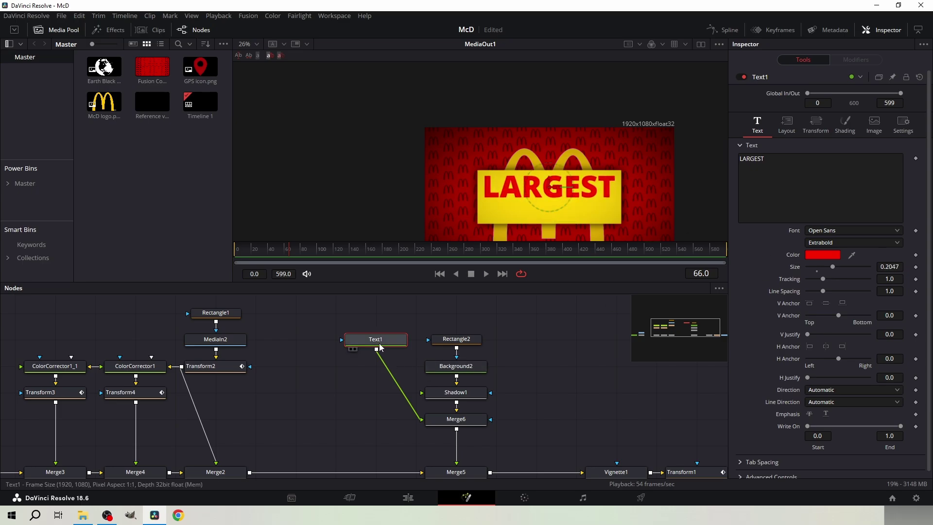
# Step: Displace Text1 with a FastNoise map set to Detail 4.41, Scale 5.51 and Seethe 0.348, and save the project
pyautogui.write('pl')
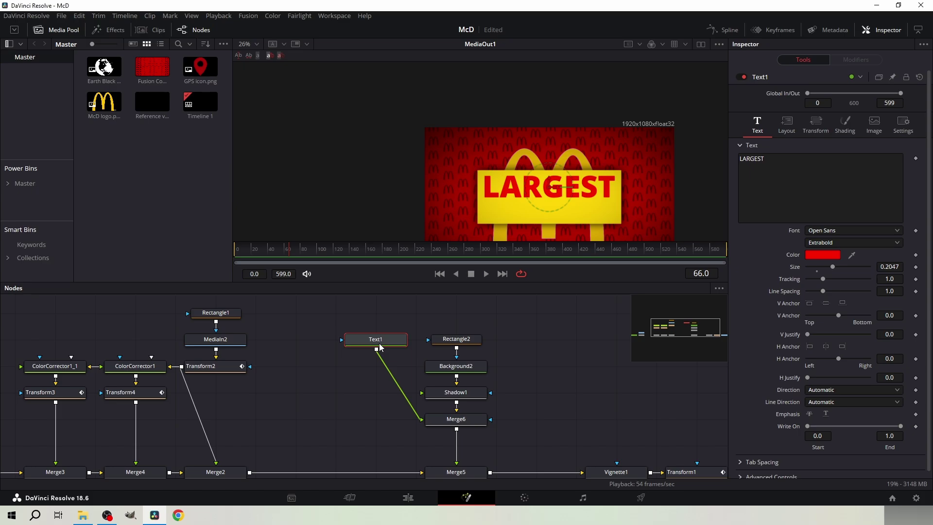
pyautogui.press('Return')
pyautogui.moveTo(406, 397); pyautogui.dragTo(422, 419)
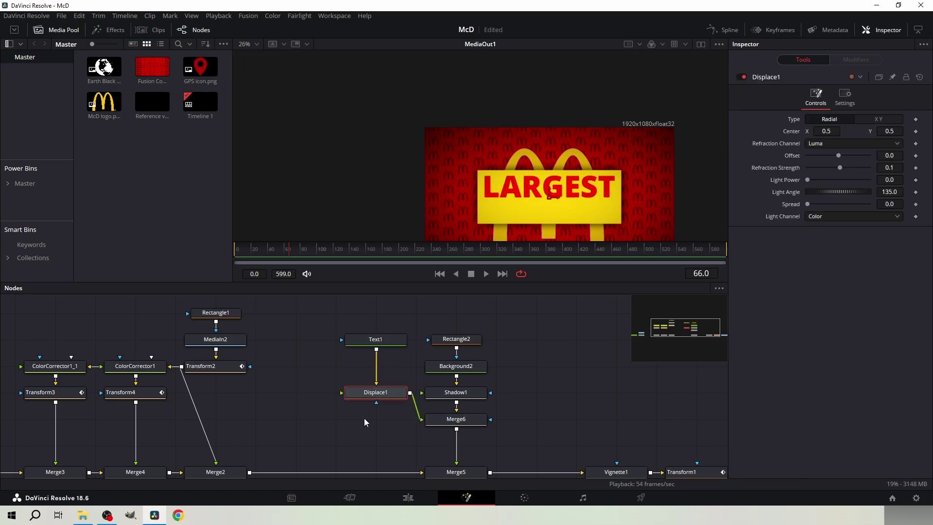
pyautogui.click(364, 418)
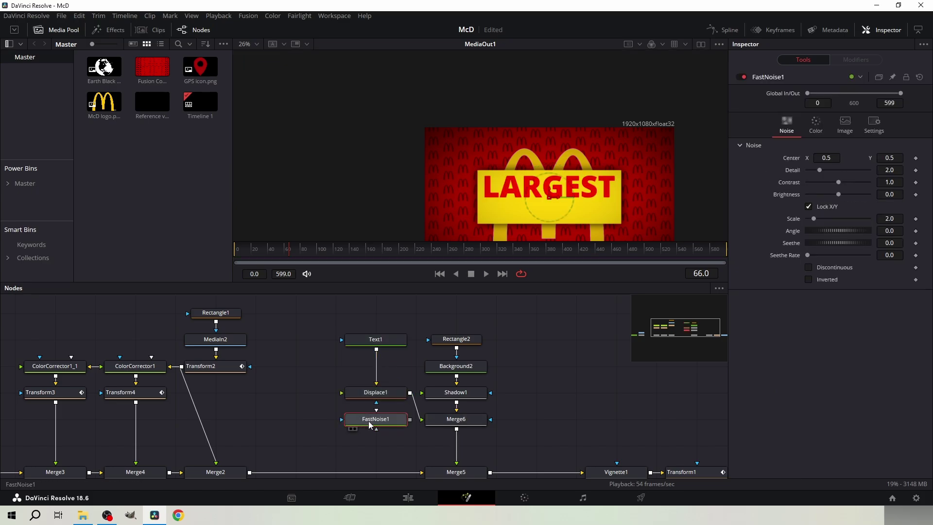
pyautogui.moveTo(369, 424); pyautogui.dragTo(341, 392)
pyautogui.scroll(-3, 350, 393)
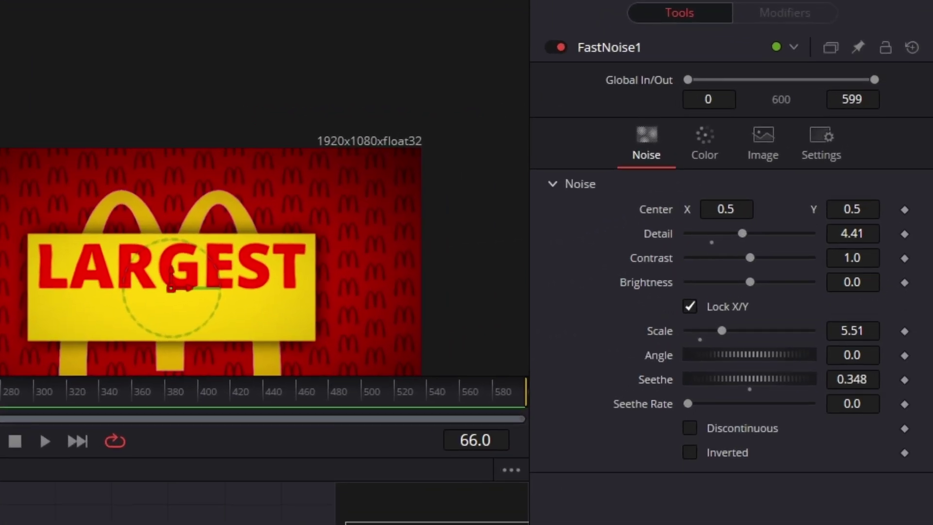
pyautogui.hotkey('ctrl', 's')
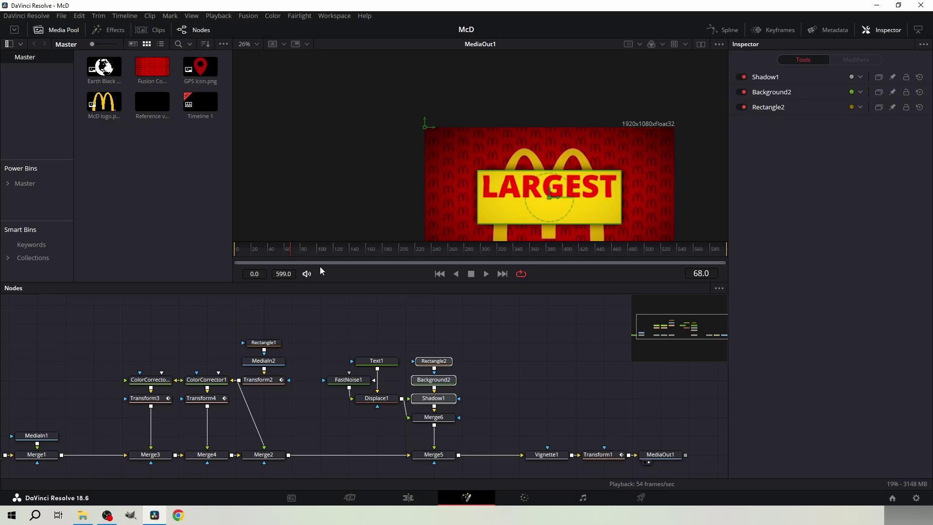
# Step: Duplicate the Text1, FastNoise1 and Displace1 branch and merge the copy between Merge6 and Merge5
pyautogui.click(491, 376)
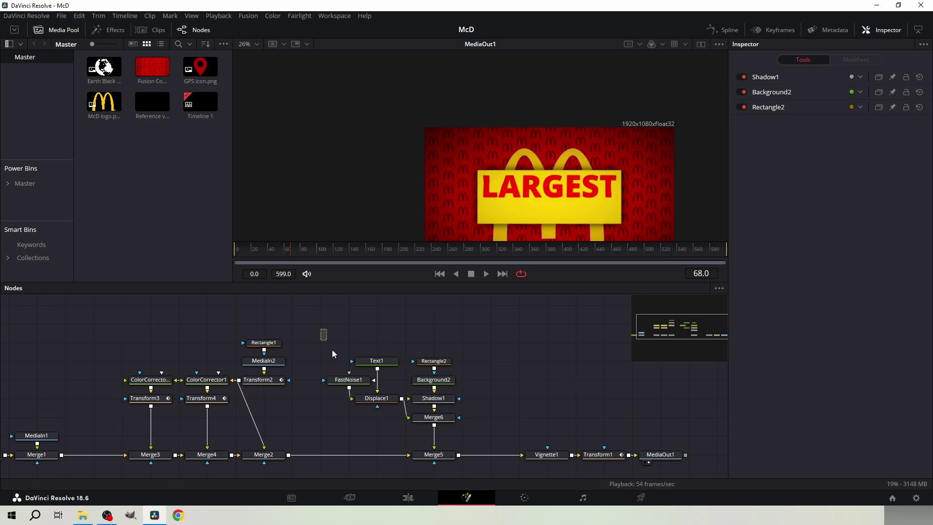
pyautogui.moveTo(333, 353); pyautogui.dragTo(399, 409)
pyautogui.hotkey('ctrl', 'c')
pyautogui.hotkey('ctrl', 'v')
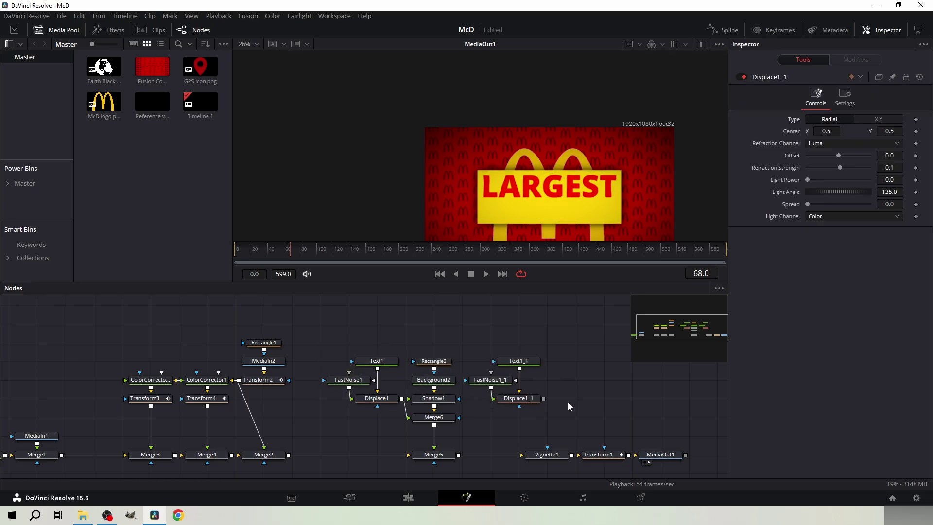
pyautogui.moveTo(543, 398); pyautogui.dragTo(433, 425)
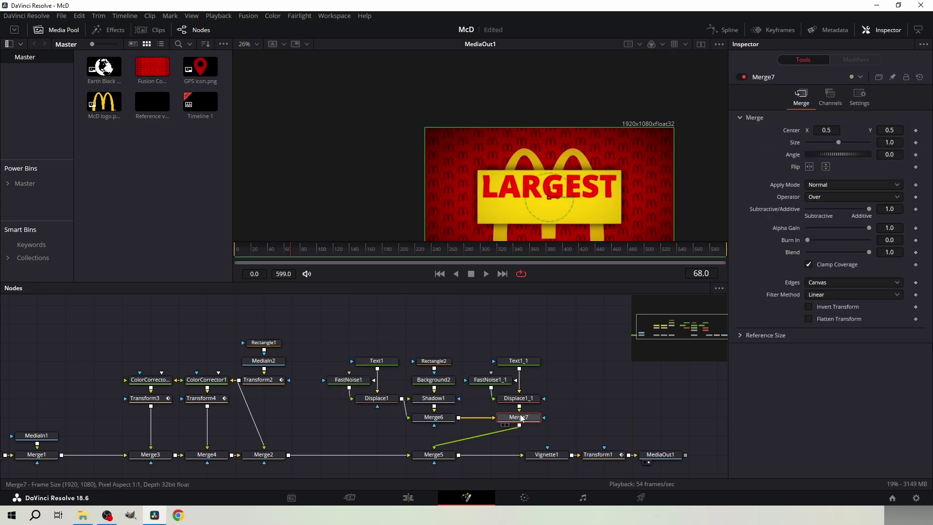
pyautogui.moveTo(519, 417); pyautogui.dragTo(435, 435)
# Step: Change the copied text to RESTAURANT at size 0.1379 and place it below LARGEST inside the yellow box
pyautogui.click(519, 361)
pyautogui.moveTo(740, 158); pyautogui.dragTo(883, 219)
pyautogui.write('RESTAURANT')
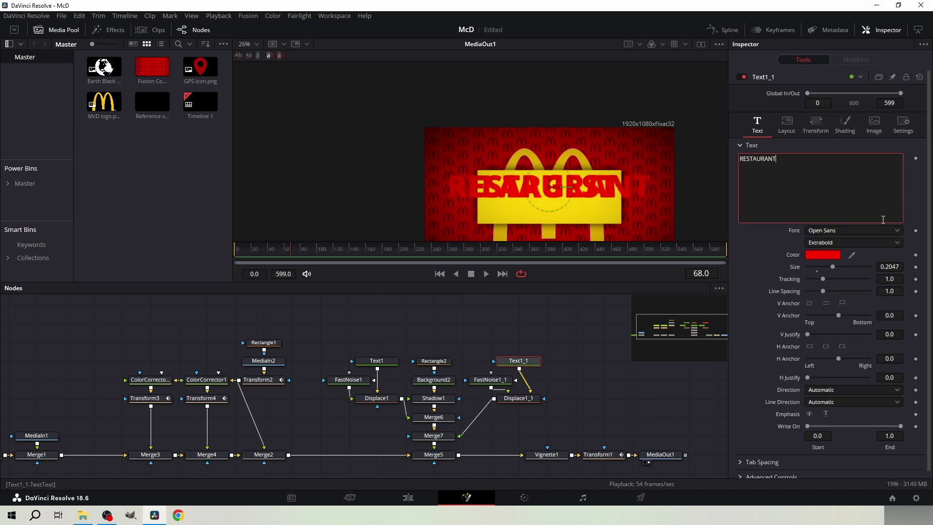
pyautogui.moveTo(889, 267); pyautogui.dragTo(856, 266)
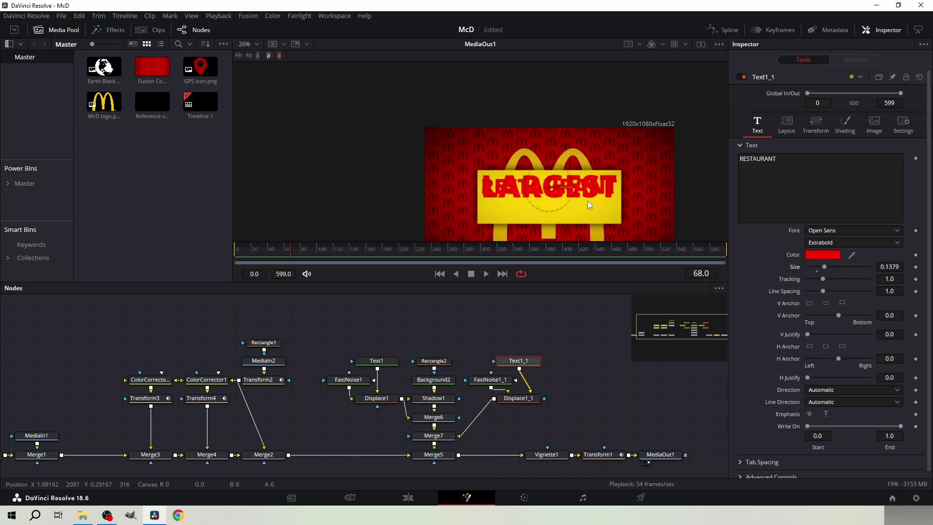
pyautogui.moveTo(550, 183); pyautogui.dragTo(558, 205)
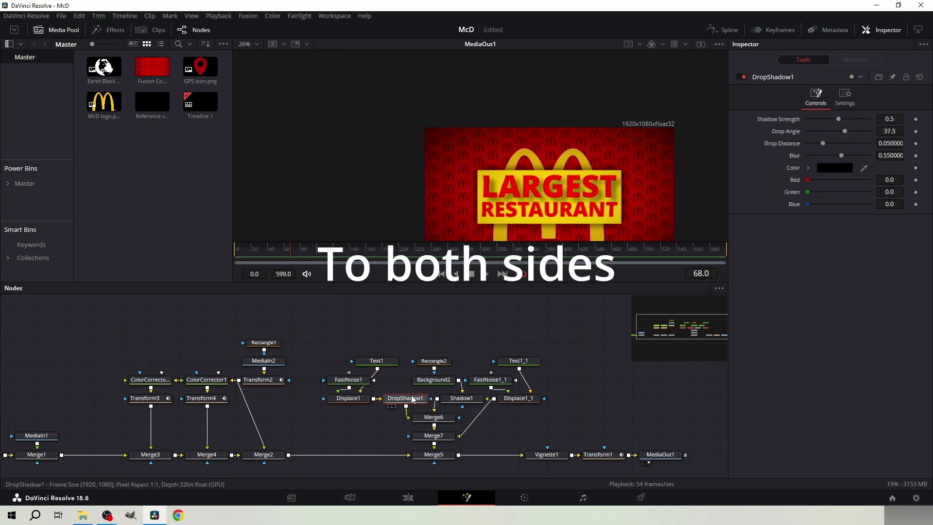
# Step: Add a DropShadow after the Displace node of both text branches and arrange their nodes neatly around the merges
pyautogui.moveTo(412, 399); pyautogui.dragTo(349, 418)
pyautogui.moveTo(462, 399); pyautogui.dragTo(436, 399)
pyautogui.click(350, 419)
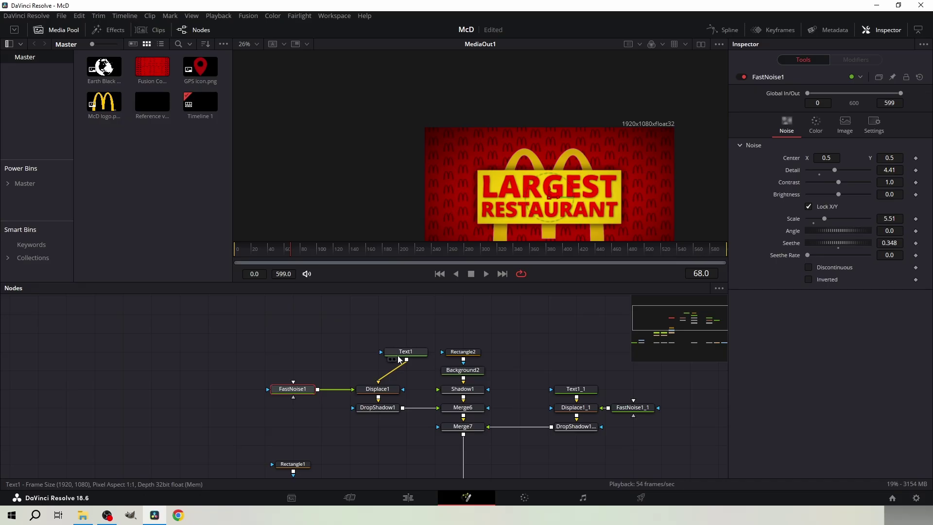
pyautogui.click(377, 352)
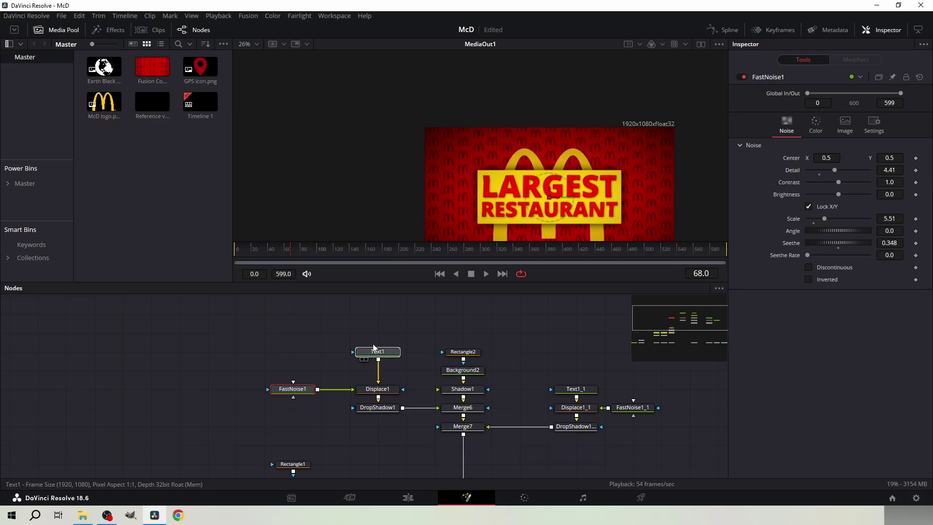
pyautogui.click(649, 411)
pyautogui.scroll(-3, 523, 376)
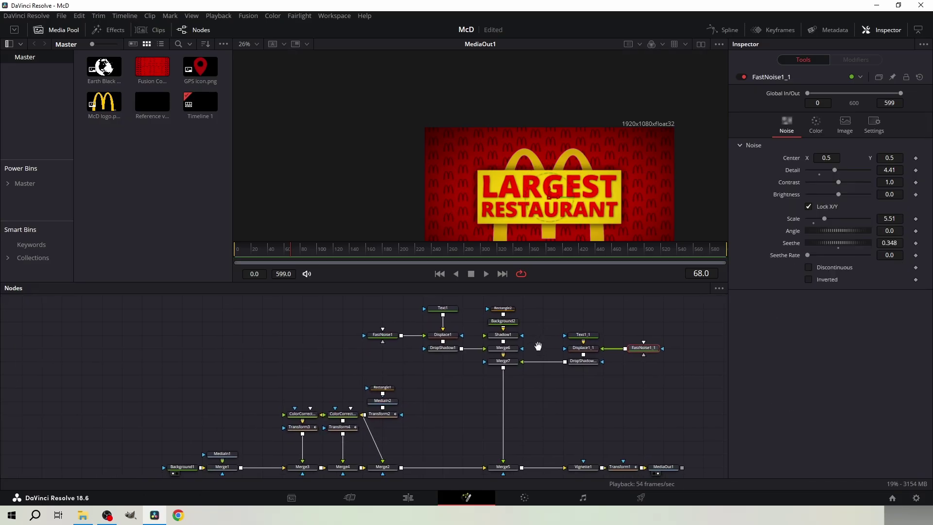
# Step: Add a Transform after Merge7 and time-stretch Transform1's Size and Angle curves so they end at frame 55
pyautogui.click(507, 358)
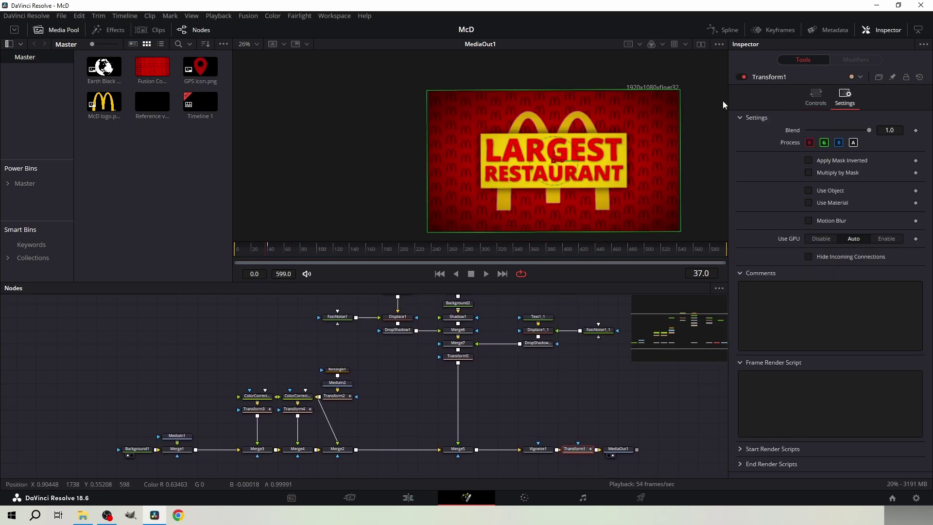
pyautogui.click(723, 29)
pyautogui.click(683, 288)
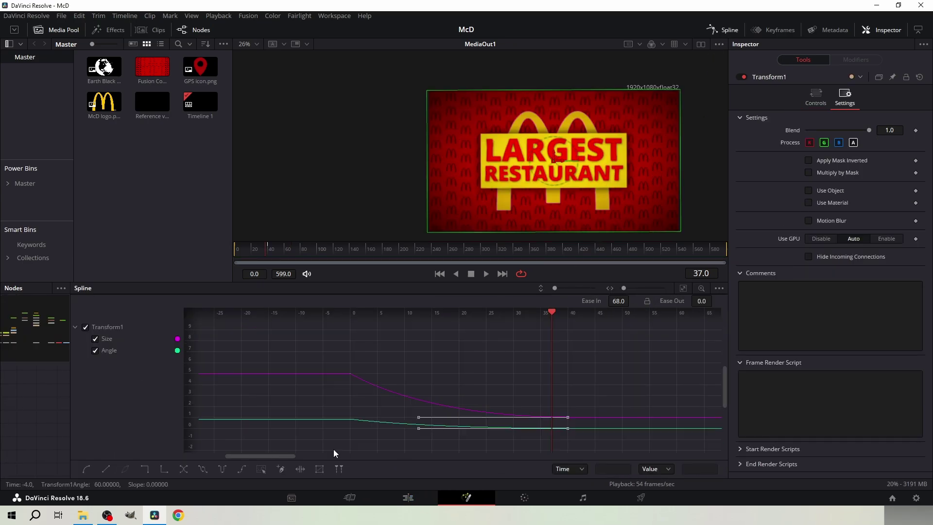
pyautogui.click(300, 469)
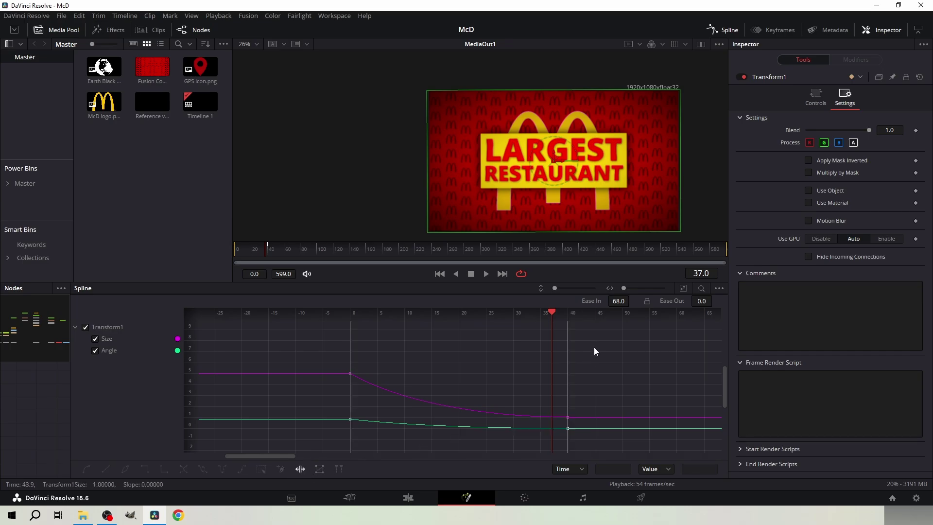
pyautogui.moveTo(568, 340); pyautogui.dragTo(649, 332)
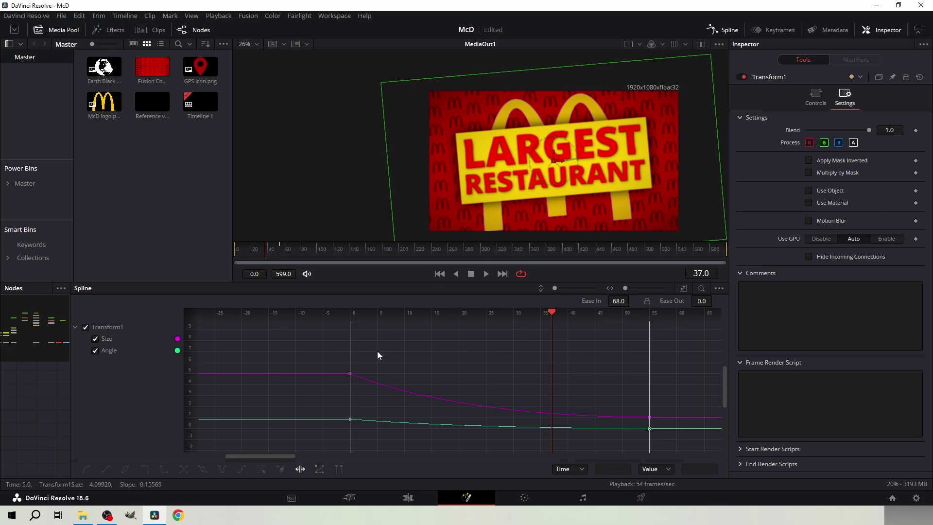
pyautogui.click(723, 31)
# Step: Keyframe Transform5's Center to raise the text box from below the frame at frame 37 to Y 0.478 at frame 68
pyautogui.click(458, 356)
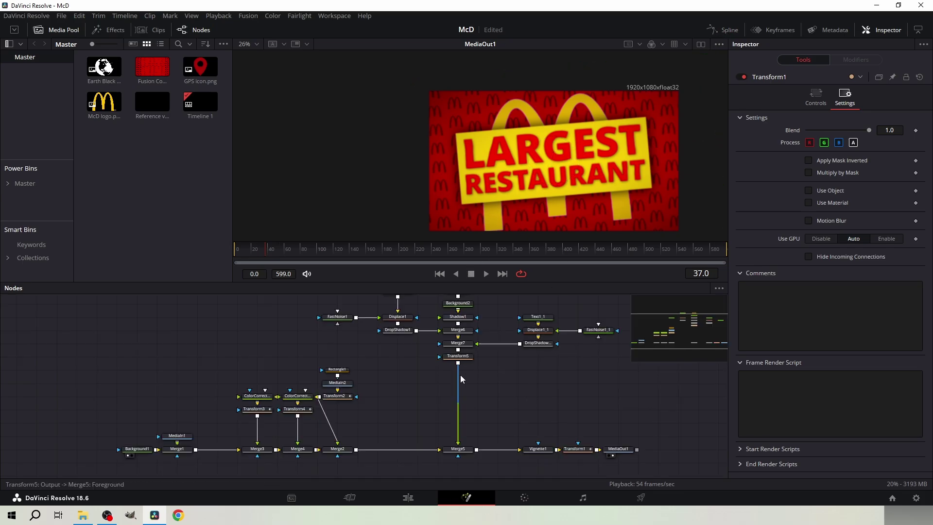
pyautogui.click(916, 130)
pyautogui.moveTo(889, 130); pyautogui.dragTo(839, 163)
pyautogui.click(408, 497)
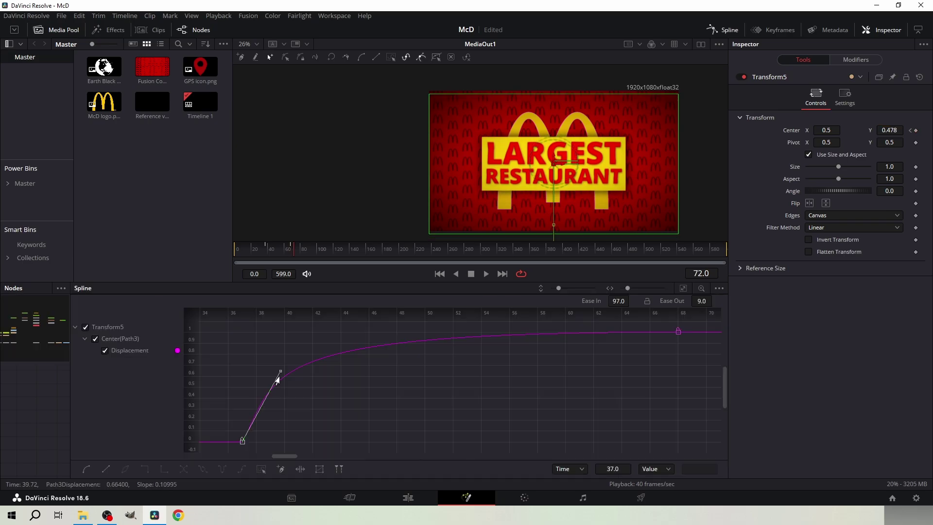
# Step: Shape Transform5's displacement curve in the Spline editor for a fast start and a gradual slowdown
pyautogui.moveTo(277, 377); pyautogui.dragTo(290, 373)
pyautogui.moveTo(684, 328); pyautogui.dragTo(644, 357)
pyautogui.moveTo(257, 336); pyautogui.dragTo(278, 335)
pyautogui.click(257, 250)
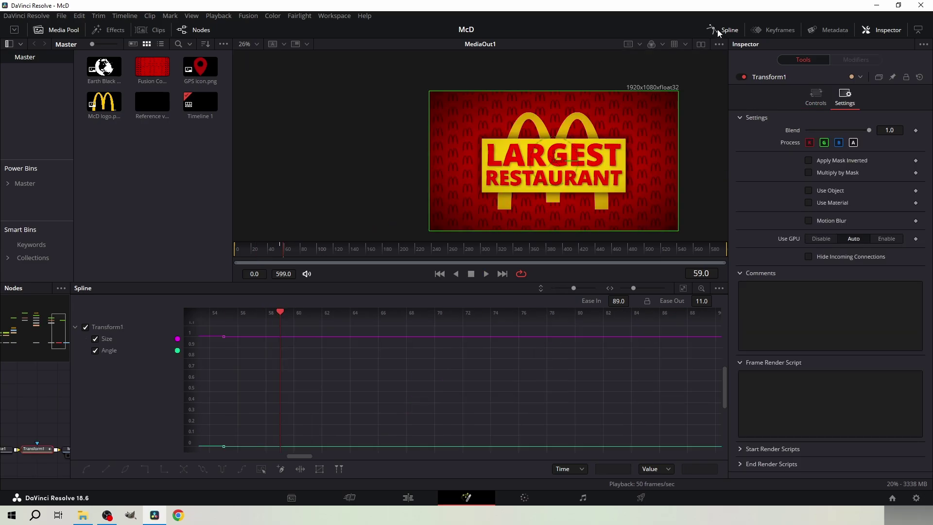
# Step: Lower the Blend of Merge1 to 0.26 to fade the background logo pattern
pyautogui.click(723, 30)
pyautogui.moveTo(10, 376); pyautogui.dragTo(439, 383)
pyautogui.scroll(-3, 370, 379)
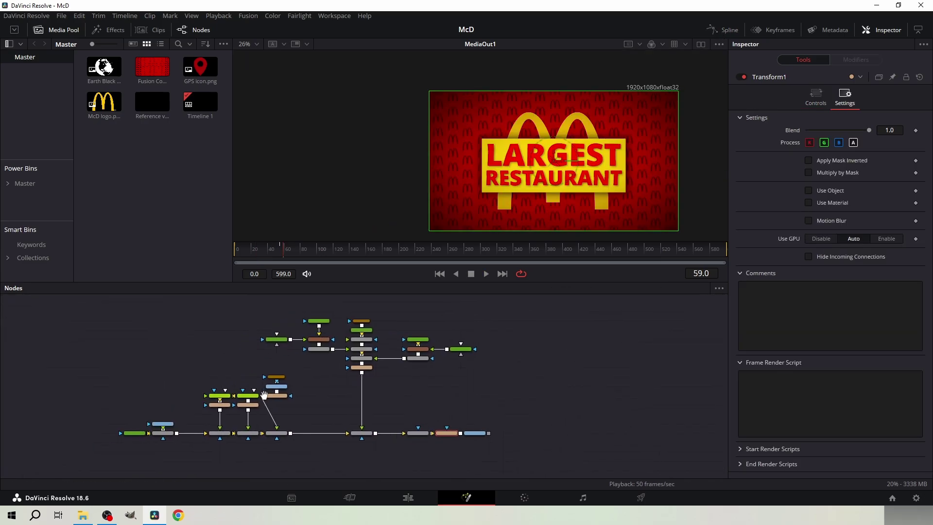
pyautogui.scroll(5, 82, 437)
pyautogui.click(235, 424)
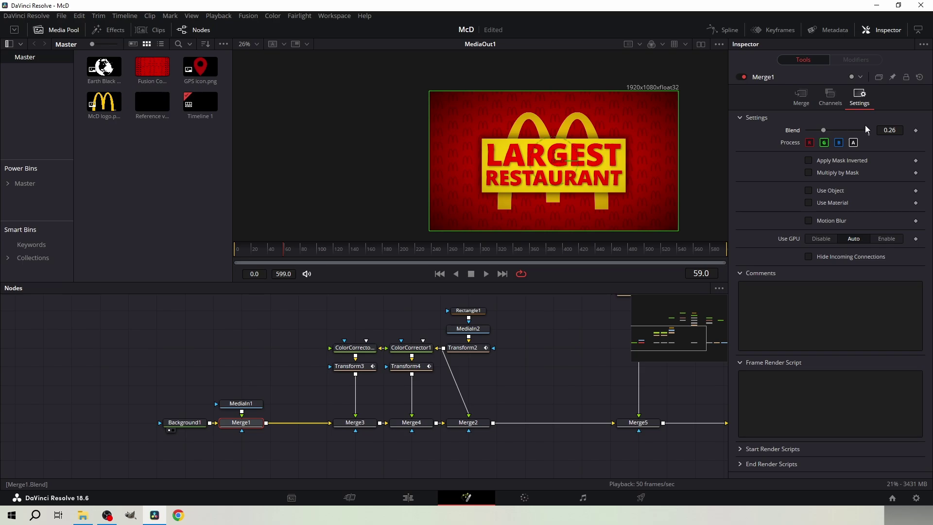
# Step: Increase Transform1's Size at frame 55 and scale the text box down slightly with Transform5's Size
pyautogui.moveTo(513, 313); pyautogui.dragTo(196, 380)
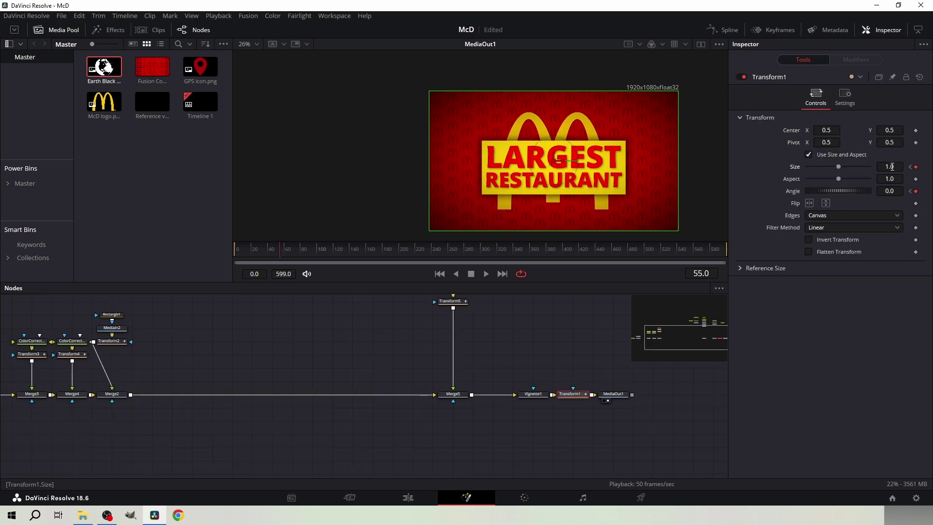
pyautogui.moveTo(892, 167); pyautogui.dragTo(921, 167)
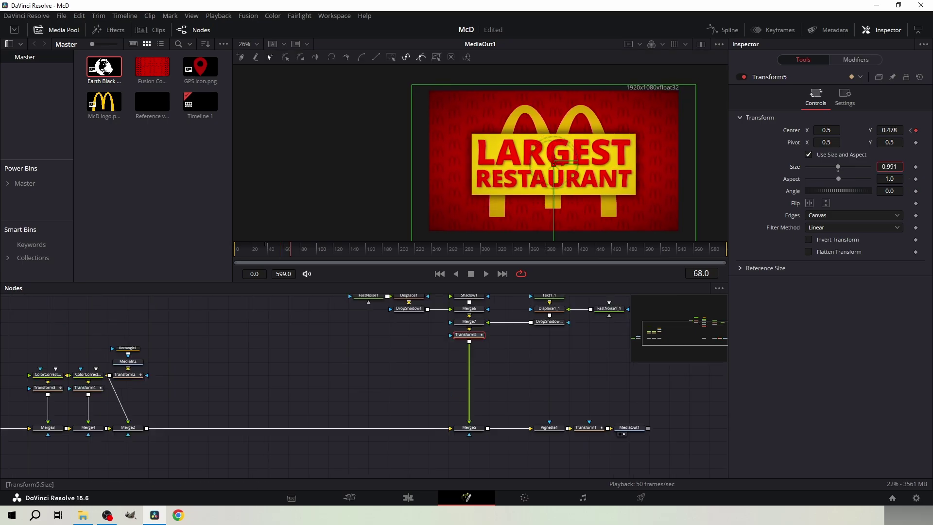
pyautogui.moveTo(889, 167); pyautogui.dragTo(879, 166)
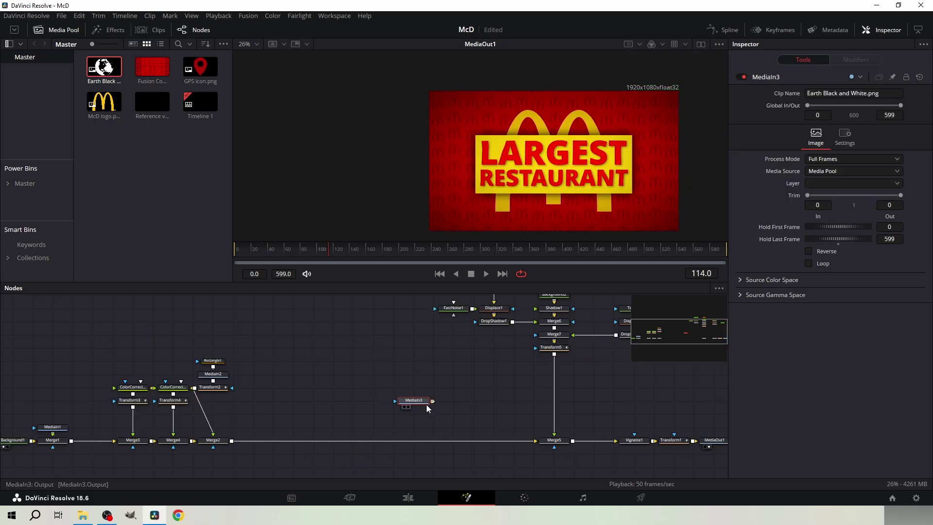
# Step: Merge Earth Black and White.png after Merge2 with a Transform, keyframe its Angle from 0 at frame 0 to -250 at frame 500, and play it
pyautogui.moveTo(413, 408); pyautogui.dragTo(232, 440)
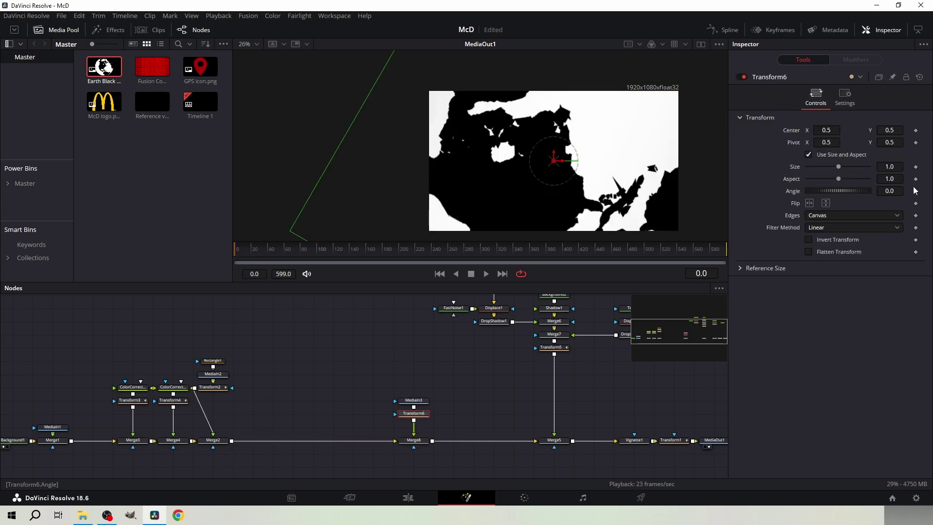
pyautogui.click(644, 250)
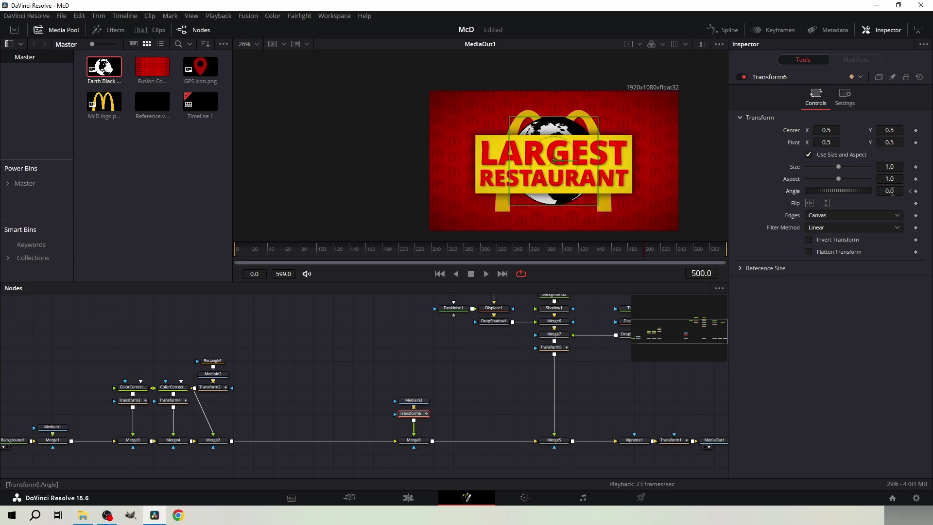
pyautogui.write('-25')
pyautogui.write('0')
pyautogui.press('Return')
pyautogui.moveTo(369, 250); pyautogui.dragTo(234, 251)
pyautogui.press('space')
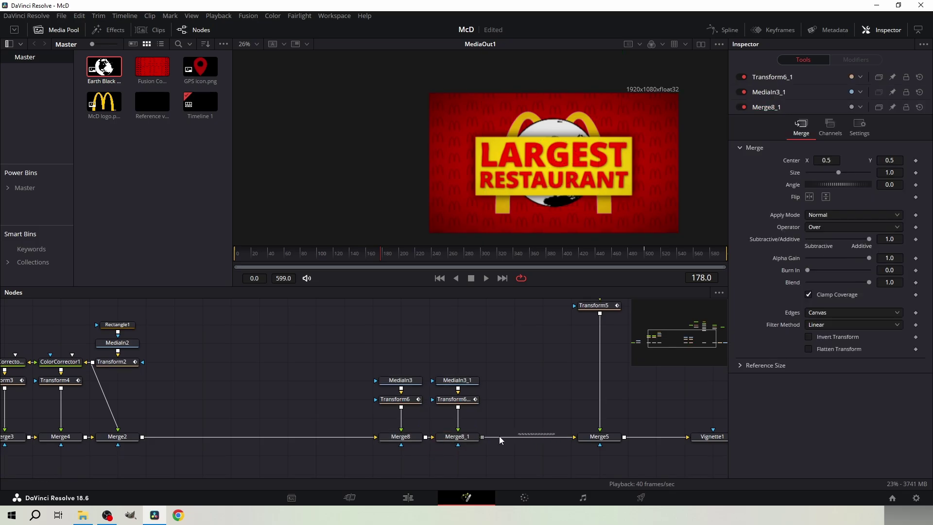
# Step: Duplicate the globe branch ahead of Merge5 and reverse the copy's Angle keyframe at frame 500 to spin it the opposite way
pyautogui.click(889, 191)
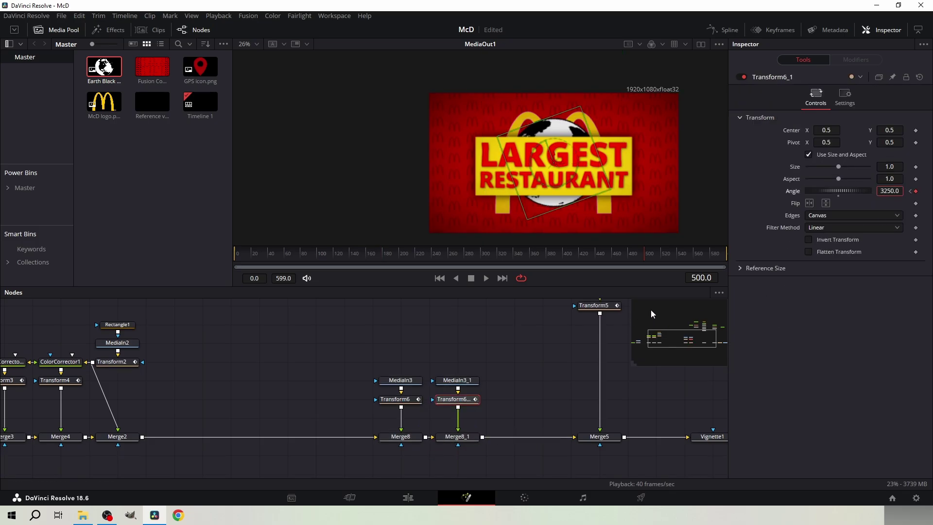
pyautogui.press('Return')
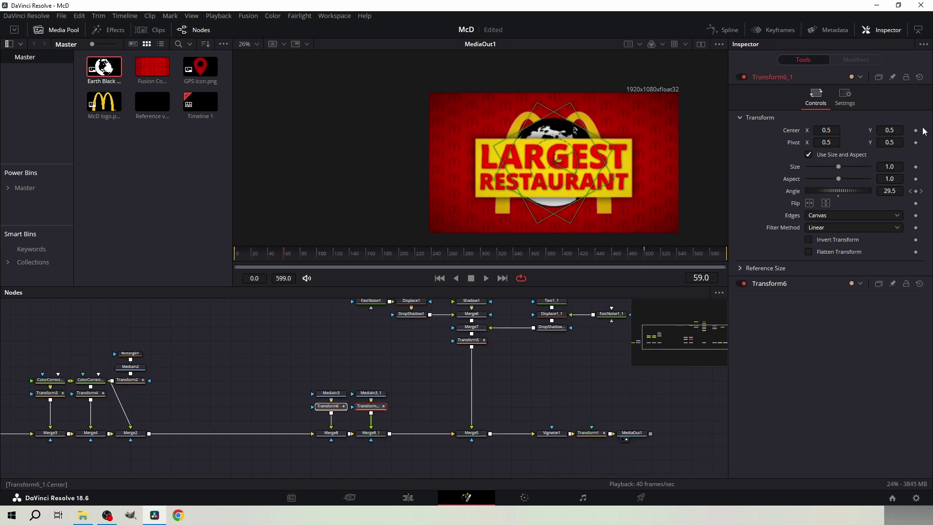
# Step: At frame 59, keyframe the Center of both globes and move them off opposite sides, with Transform6_1's X at -1.45
pyautogui.click(916, 130)
pyautogui.moveTo(832, 131); pyautogui.dragTo(360, 191)
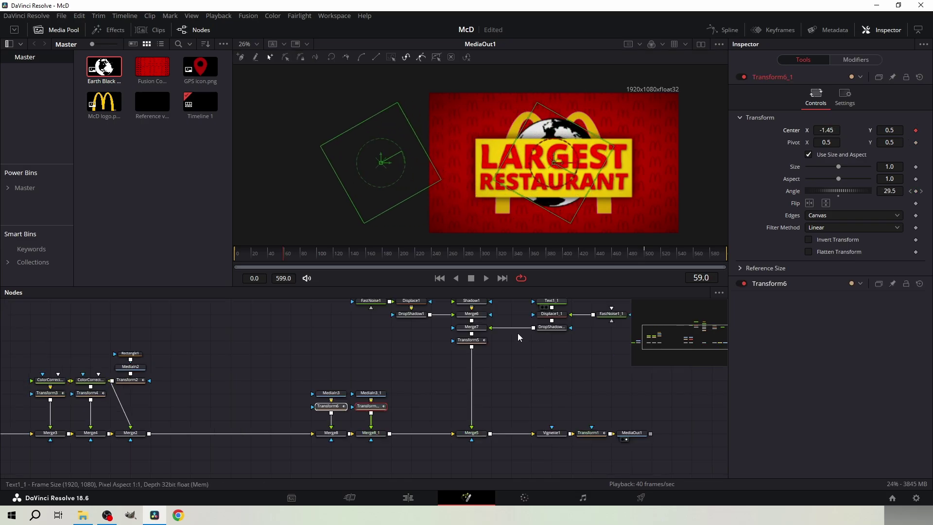
pyautogui.click(814, 284)
pyautogui.click(915, 145)
pyautogui.moveTo(553, 162); pyautogui.dragTo(714, 162)
# Step: At frame 99, move both globes partly into view beside the text box, ease their displacement curves in, and preview the motion
pyautogui.moveTo(465, 203); pyautogui.dragTo(458, 203)
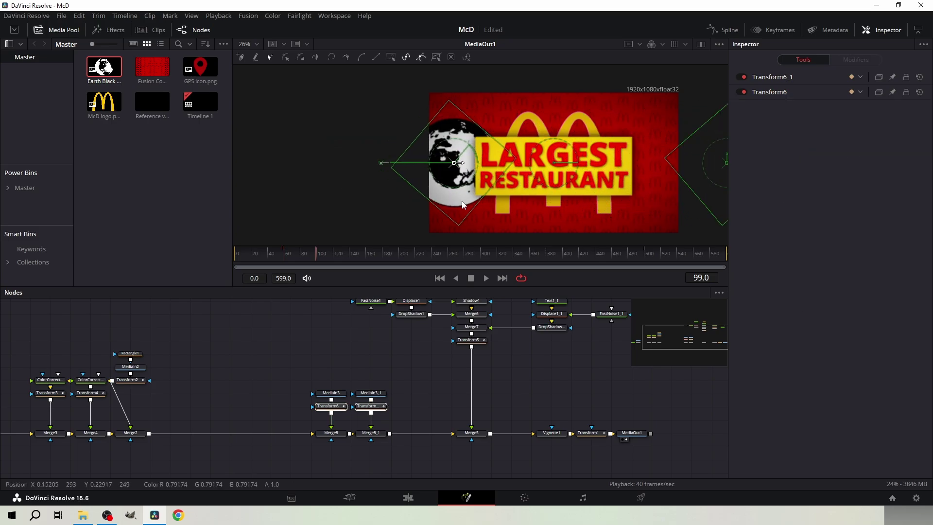
pyautogui.moveTo(701, 162); pyautogui.dragTo(681, 166)
pyautogui.moveTo(716, 166); pyautogui.dragTo(647, 196)
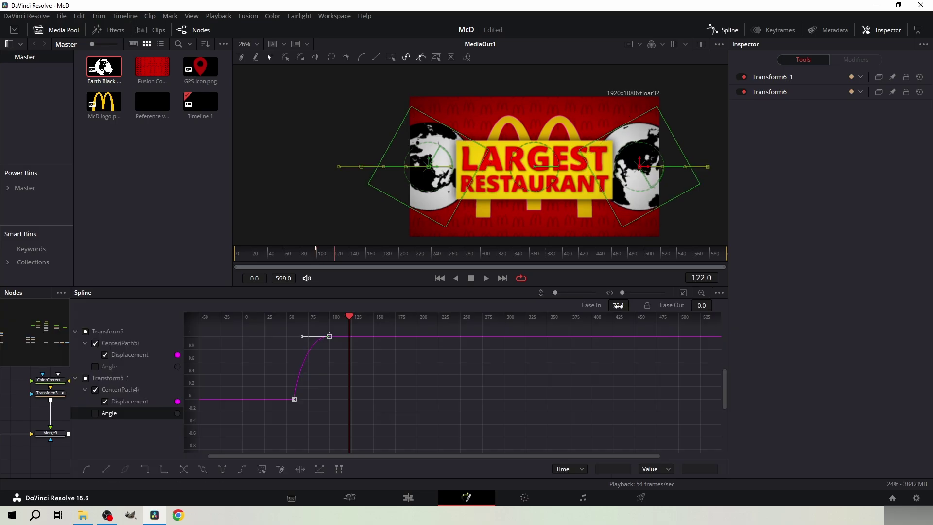
pyautogui.moveTo(304, 253); pyautogui.dragTo(267, 253)
pyautogui.press('space')
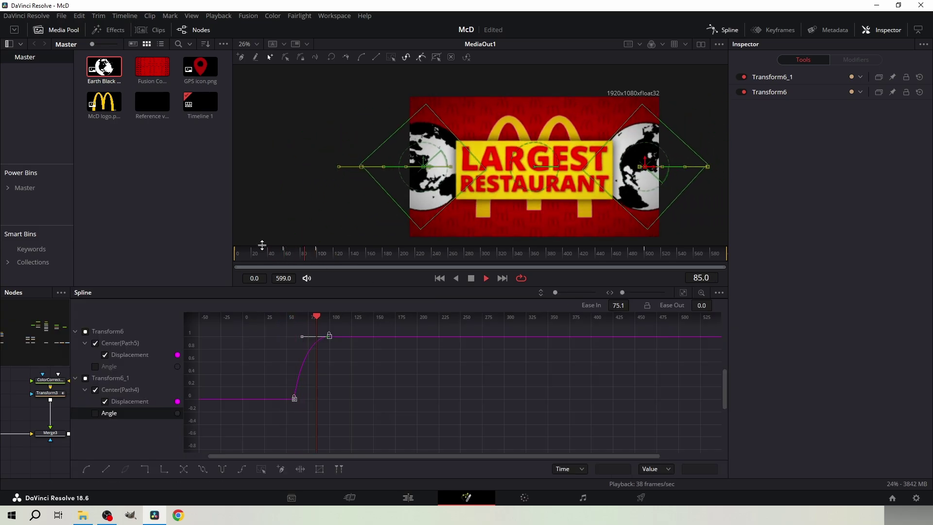
# Step: Ease the displacement curve of the text box's Transform5, with Ease In 51.4 and Ease Out 11.0
pyautogui.moveTo(449, 324); pyautogui.dragTo(456, 356)
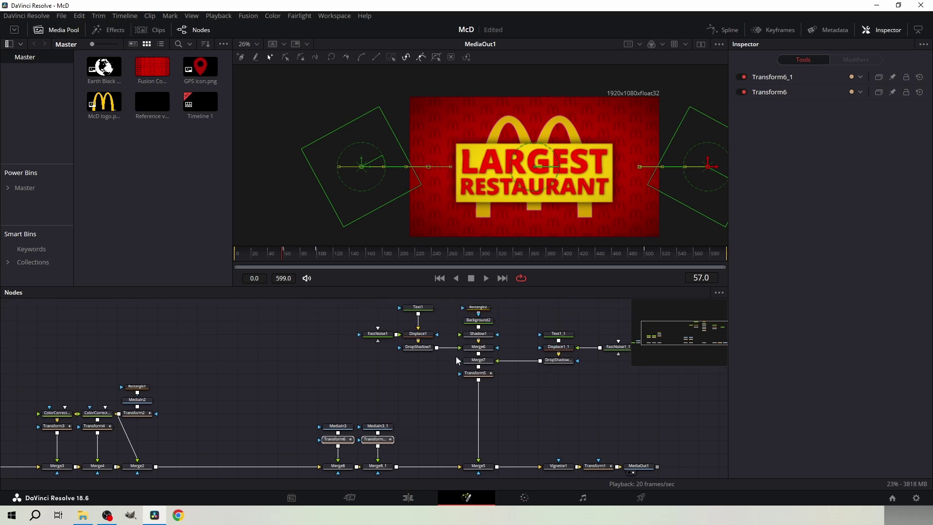
pyautogui.click(479, 376)
pyautogui.click(714, 30)
pyautogui.moveTo(372, 337); pyautogui.dragTo(269, 424)
pyautogui.hotkey('ctrl', 'f')
pyautogui.moveTo(622, 306); pyautogui.dragTo(586, 305)
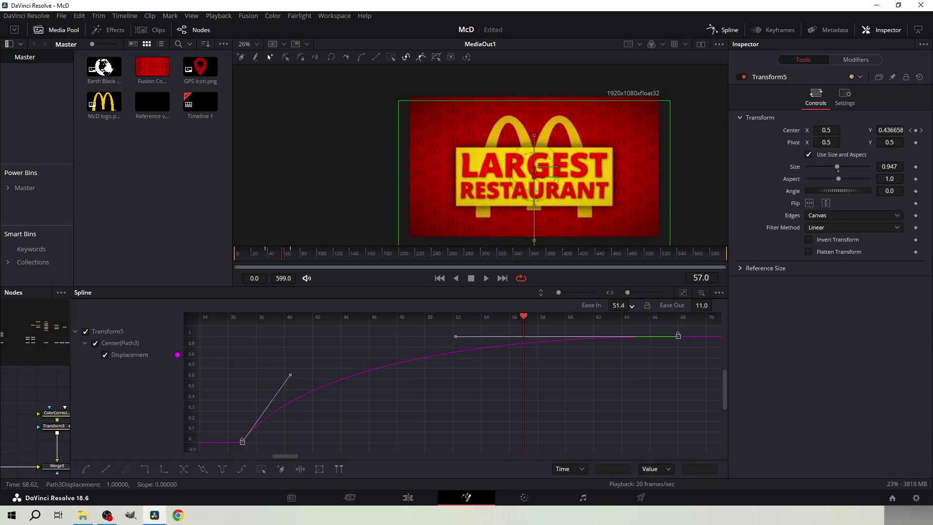
pyautogui.hotkey('shift', '4')
# Step: Add a Paint node after Merge5, save the project, and draw a zigzag Polyline Stroke across the upper part of the frame
pyautogui.click(389, 435)
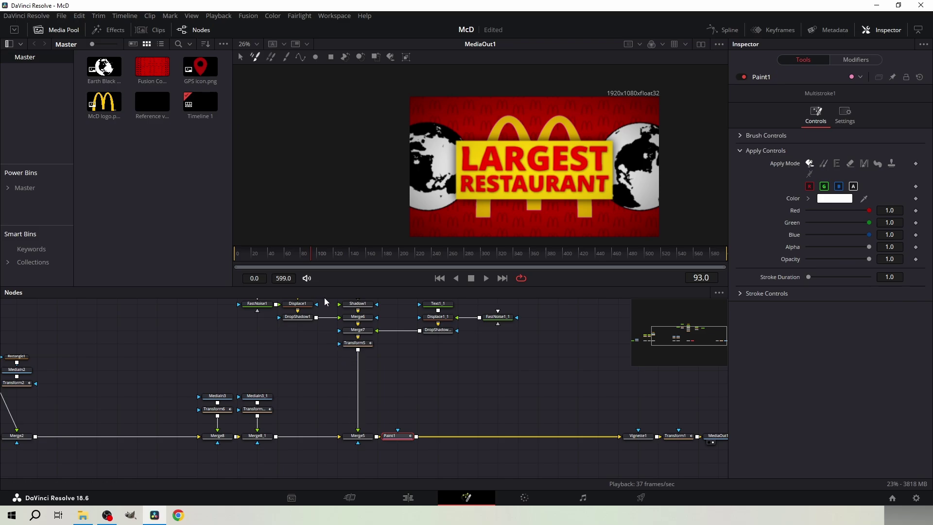
pyautogui.hotkey('ctrl', 's')
pyautogui.click(300, 57)
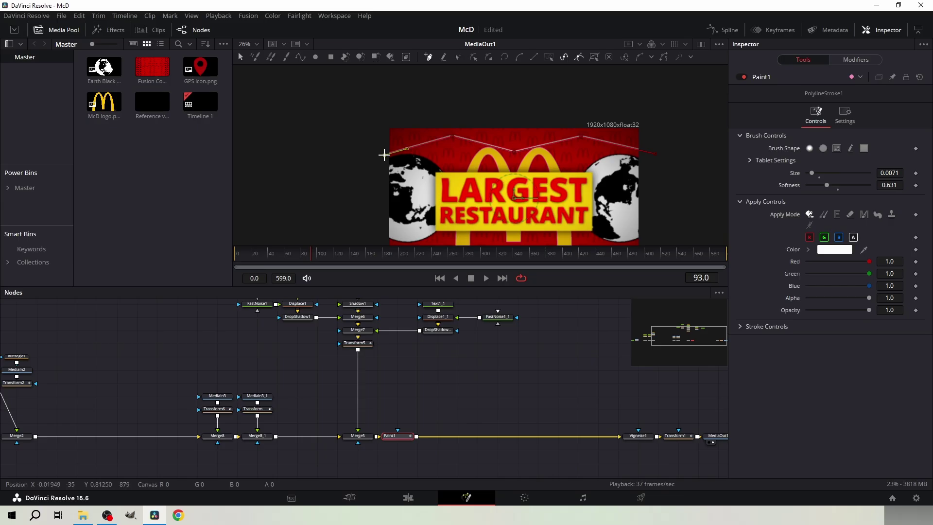
pyautogui.scroll(2, 517, 143)
# Step: Color the stroke yellow with Size 0.0063 and Softness 0.064, and smooth its zigzag into a wave
pyautogui.click(835, 249)
pyautogui.click(444, 218)
pyautogui.click(562, 344)
pyautogui.scroll(-1, 646, 185)
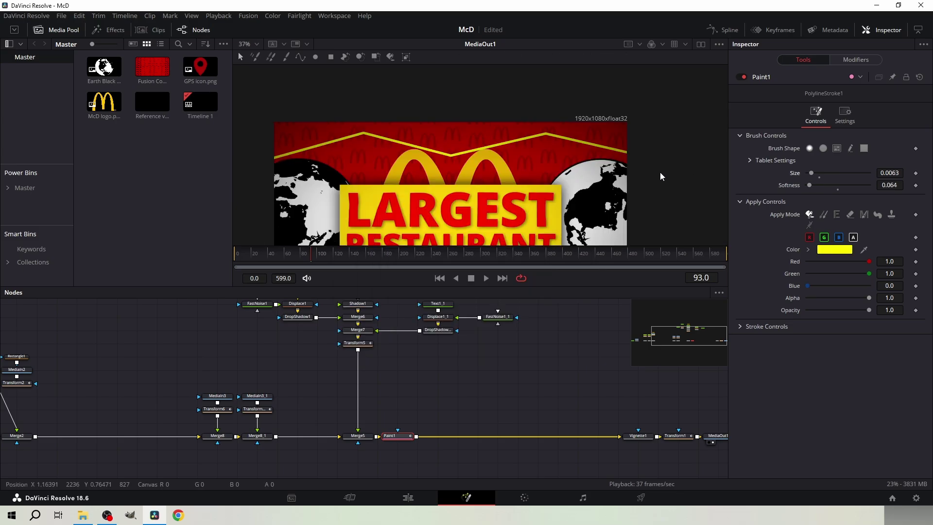
pyautogui.scroll(-1, 660, 172)
pyautogui.scroll(2, 427, 165)
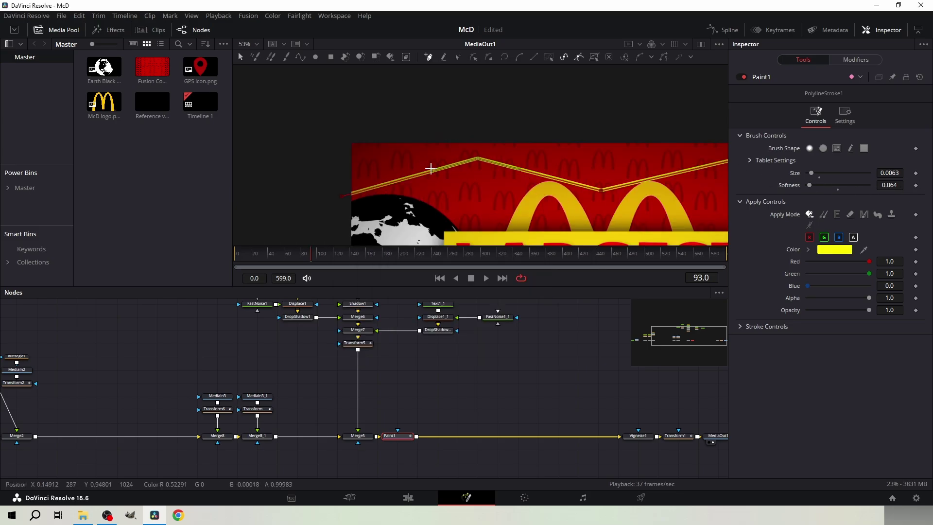
pyautogui.moveTo(432, 171); pyautogui.dragTo(426, 159)
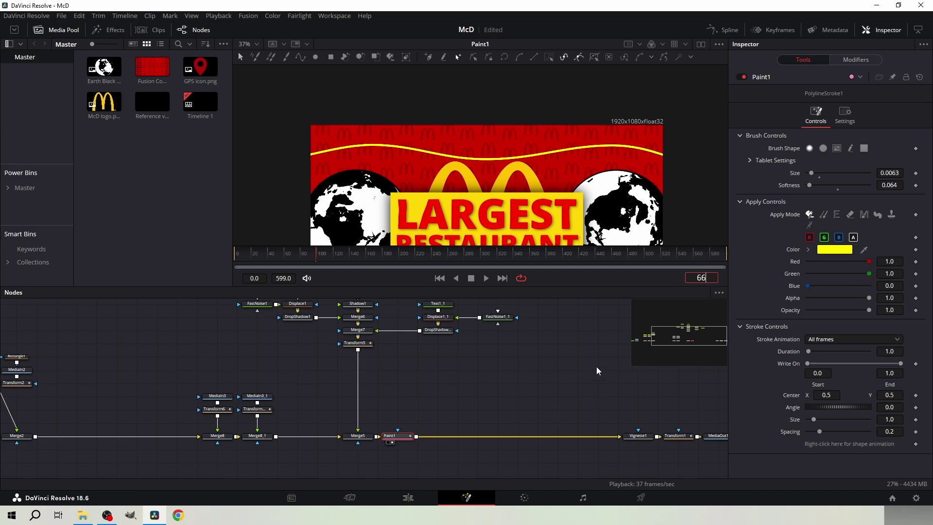
# Step: Keyframe the stroke's Write On at frame 66 with both Start and End at 0.0
pyautogui.write('66')
pyautogui.press('Return')
pyautogui.moveTo(870, 362); pyautogui.dragTo(714, 324)
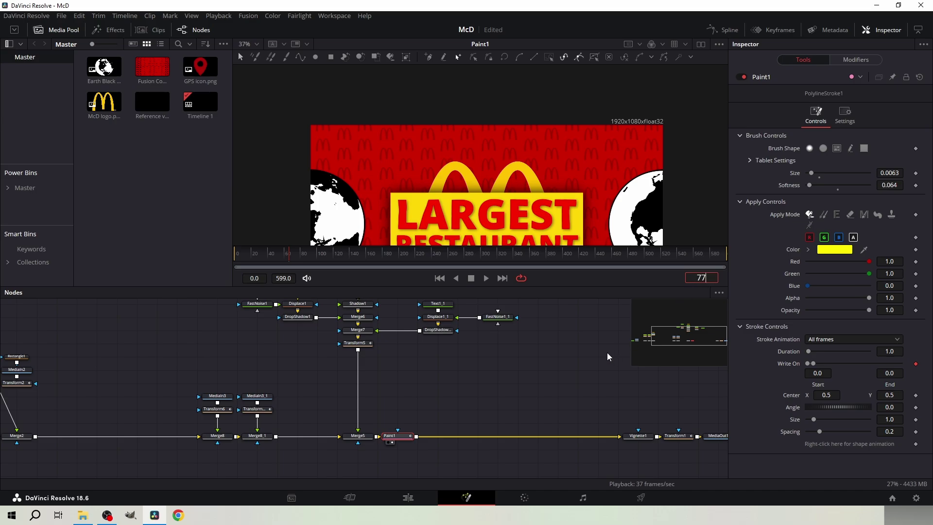
# Step: From frame 77, keyframe Write On as a short visible segment that travels along the path to the stroke's far end
pyautogui.write('77')
pyautogui.press('Return')
pyautogui.moveTo(823, 362); pyautogui.dragTo(836, 364)
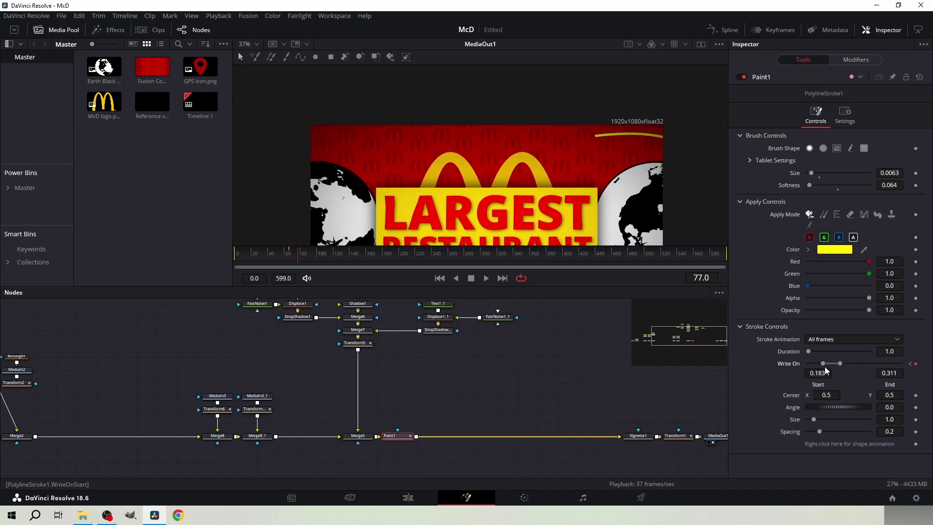
pyautogui.moveTo(830, 363); pyautogui.dragTo(890, 375)
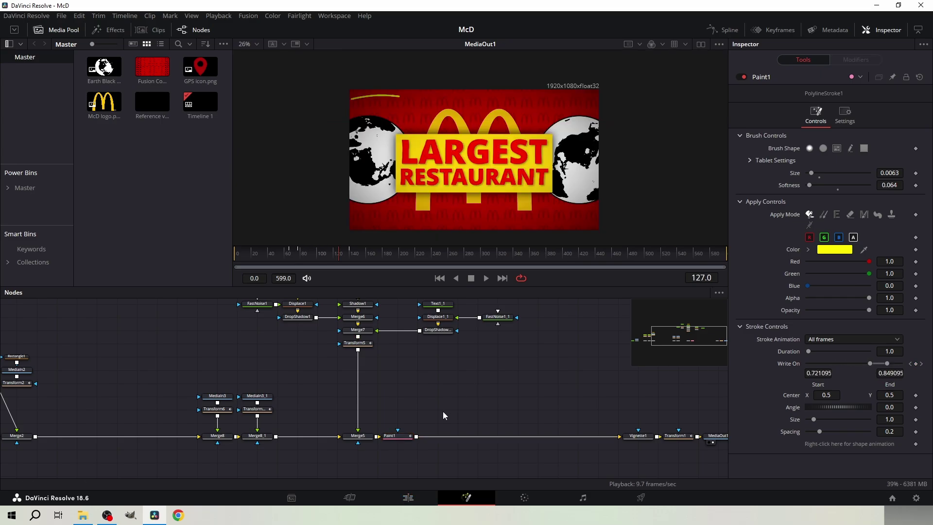
# Step: Duplicate Paint1 behind itself and mirror the copy's stroke horizontally and vertically so it runs along the bottom of the frame
pyautogui.hotkey('ctrl', 'v')
pyautogui.moveTo(439, 412); pyautogui.dragTo(454, 436)
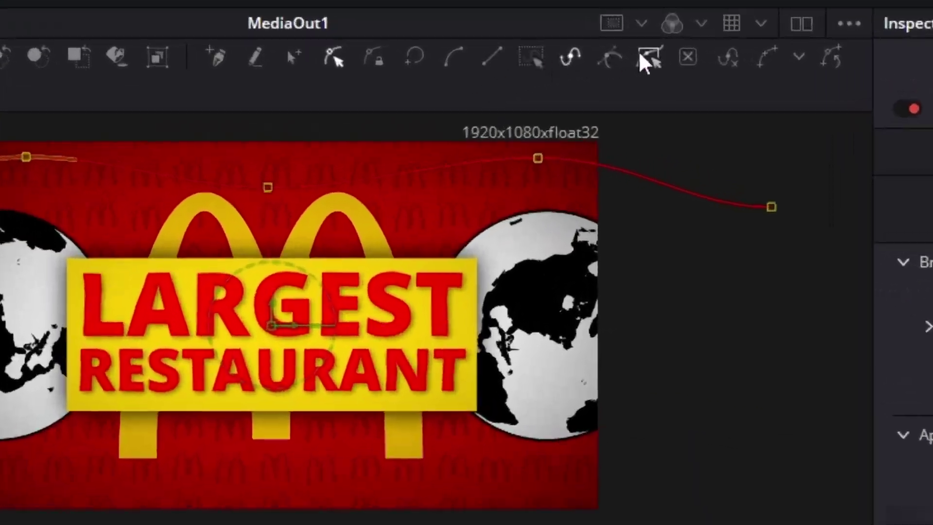
pyautogui.click(594, 58)
pyautogui.moveTo(259, 107); pyautogui.dragTo(478, 107)
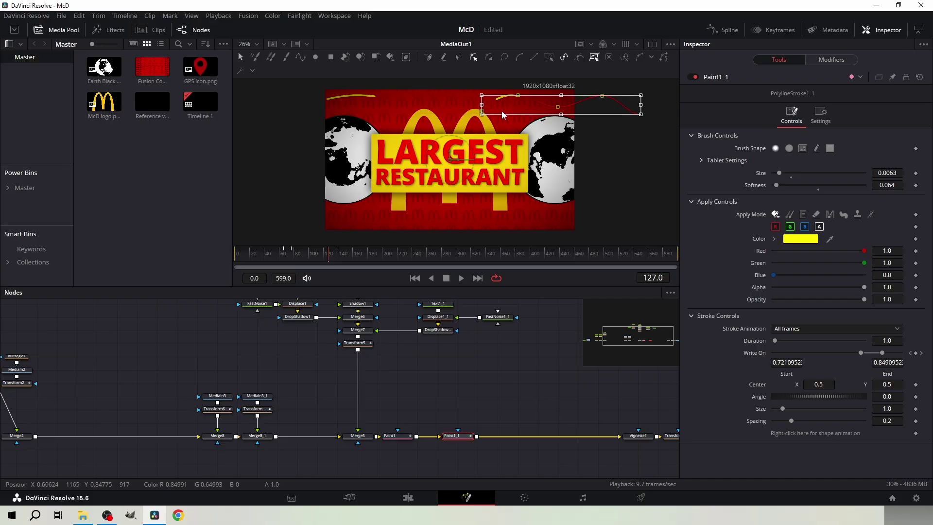
pyautogui.moveTo(643, 107)
pyautogui.mouseDown()
pyautogui.moveTo(449, 108)
pyautogui.moveTo(509, 108)
pyautogui.mouseUp()
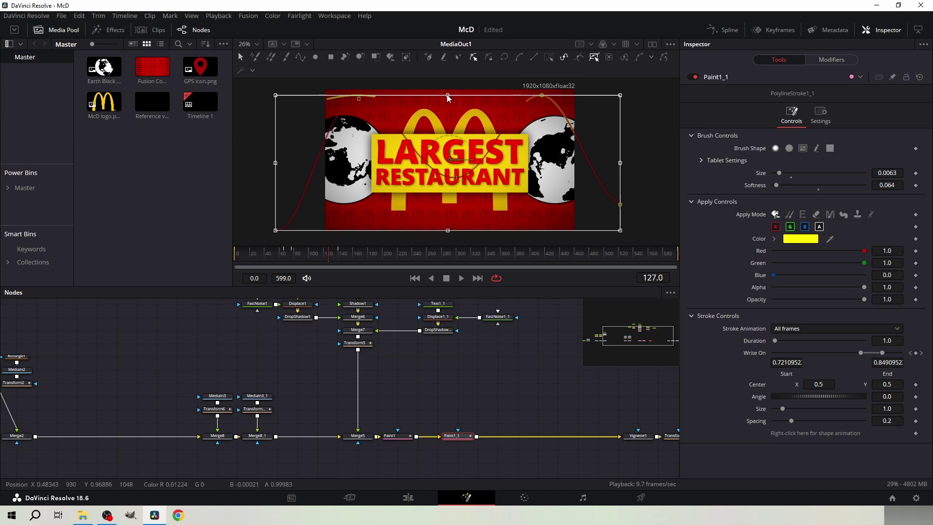
pyautogui.moveTo(448, 97); pyautogui.dragTo(461, 216)
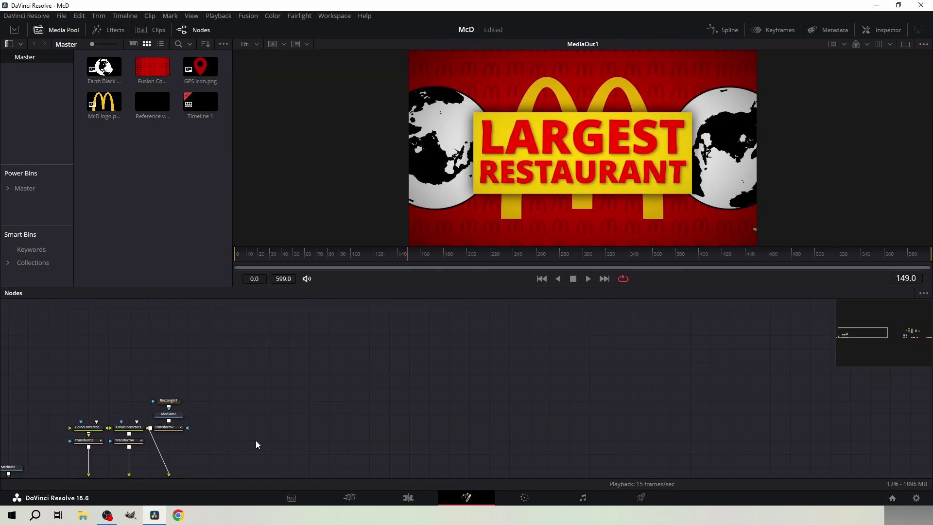
# Step: Paste a separate copy of the logo's MediaIn2 and Rectangle1 nodes and merge GPS icon.png with it
pyautogui.click(259, 421)
pyautogui.moveTo(259, 421); pyautogui.dragTo(344, 402)
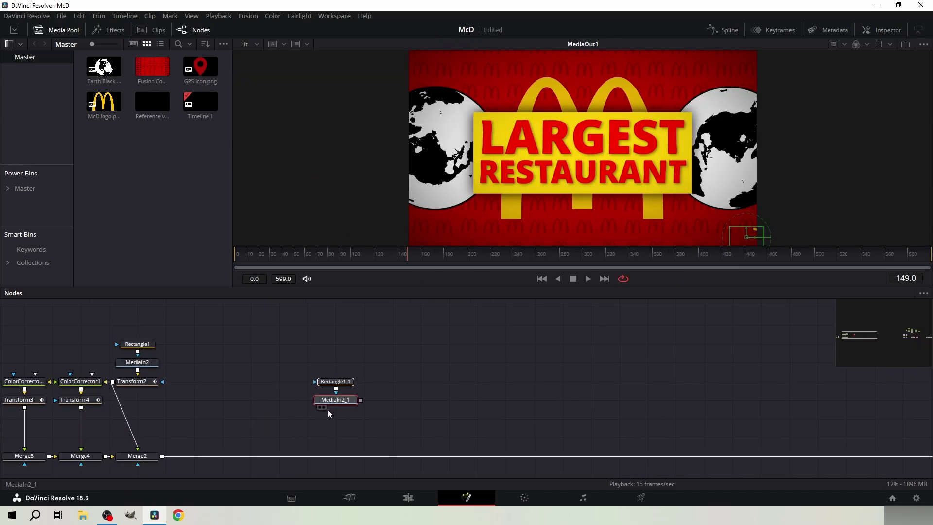
pyautogui.click(323, 407)
pyautogui.moveTo(201, 68); pyautogui.dragTo(357, 400)
pyautogui.moveTo(360, 401); pyautogui.dragTo(324, 425)
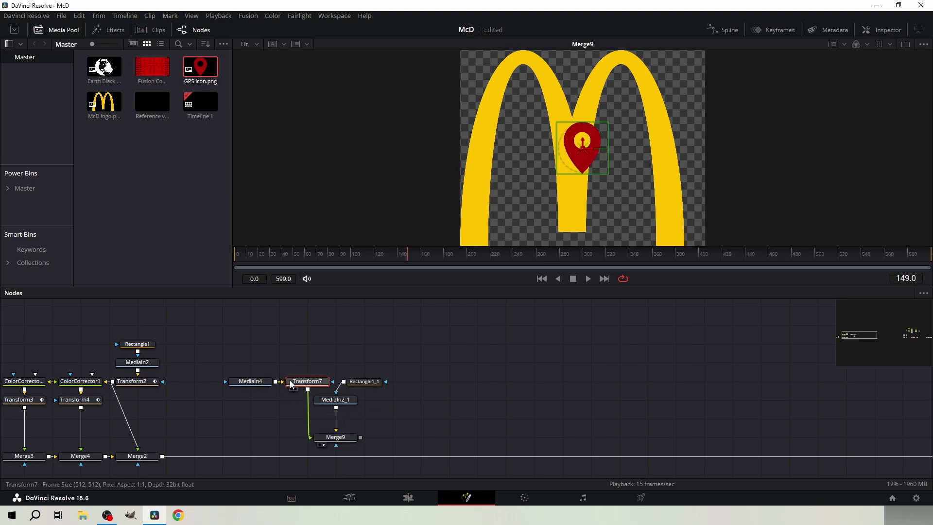
# Step: Arrange the GPS icon's Transform7 and the copied logo nodes into tidy branches, with Transform8 below MediaIn2_1
pyautogui.moveTo(290, 383); pyautogui.dragTo(257, 403)
pyautogui.moveTo(257, 403); pyautogui.dragTo(246, 403)
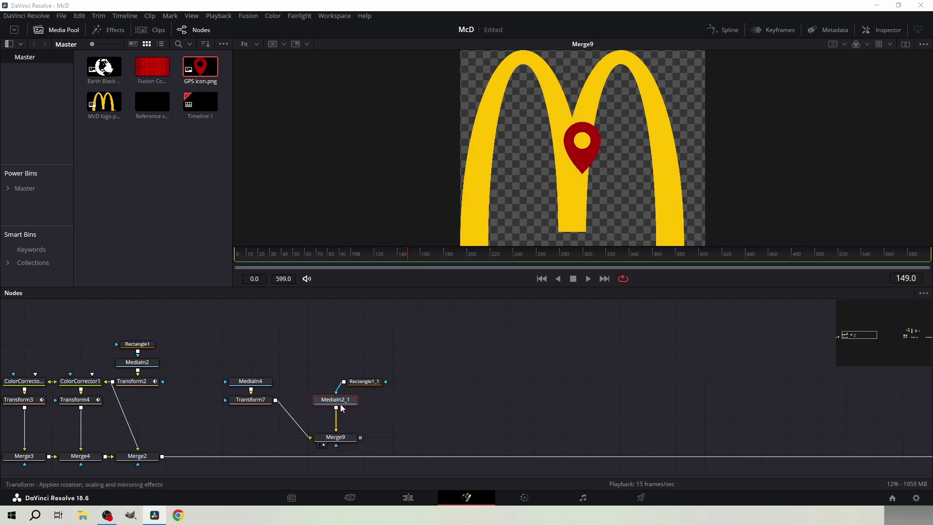
pyautogui.moveTo(375, 382); pyautogui.dragTo(350, 382)
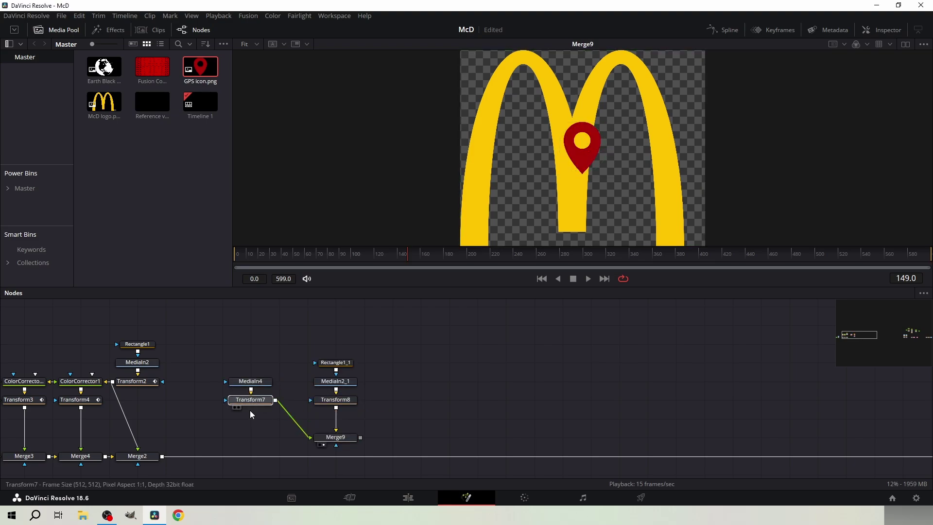
# Step: Insert a Color Corrector between MediaIn4 and Transform7 and tint the GPS icon yellow
pyautogui.moveTo(250, 403); pyautogui.dragTo(250, 422)
pyautogui.click(254, 383)
pyautogui.hotkey('shift', 'space')
pyautogui.write('co')
pyautogui.press('Return')
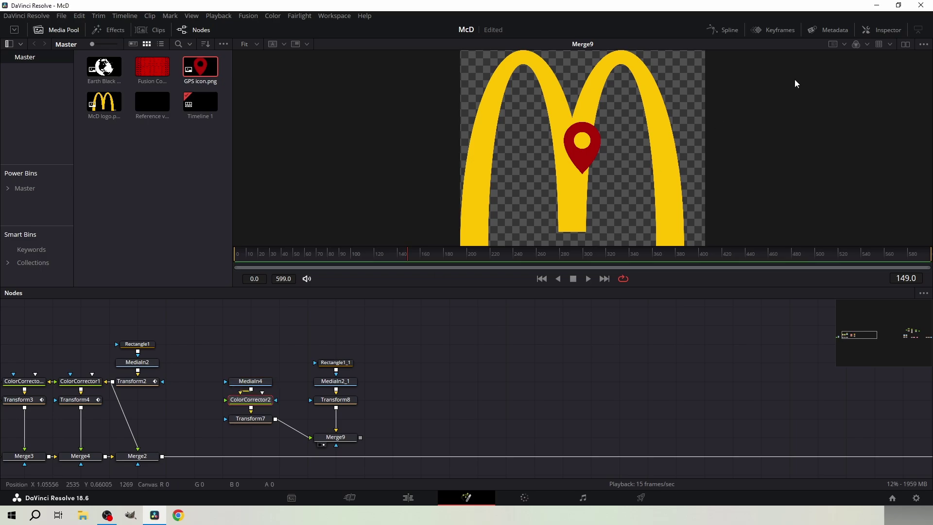
pyautogui.click(881, 30)
pyautogui.click(821, 96)
pyautogui.click(762, 97)
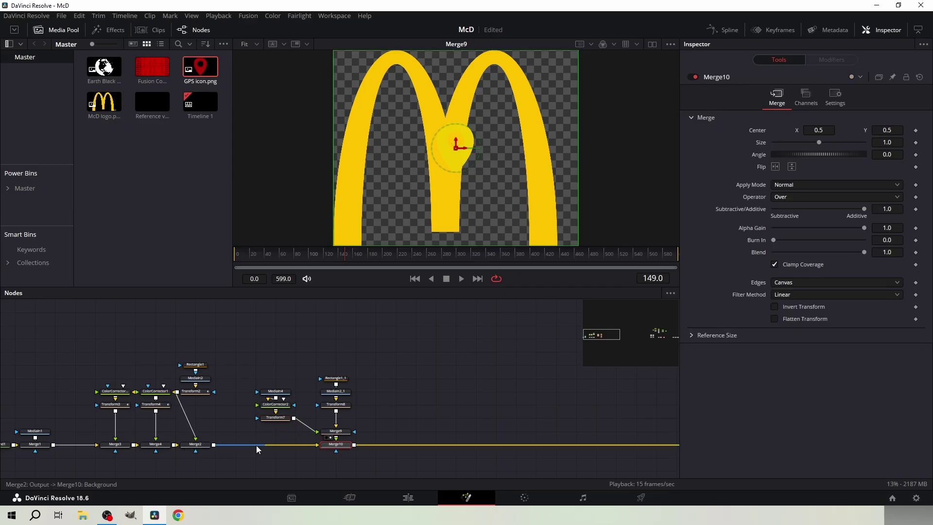
# Step: Merge the pin and logo group after Merge2, shrink the pin to 0.216 and the logo to 0.046 at the frame's lower left, and save
pyautogui.click(348, 439)
pyautogui.scroll(2, 336, 435)
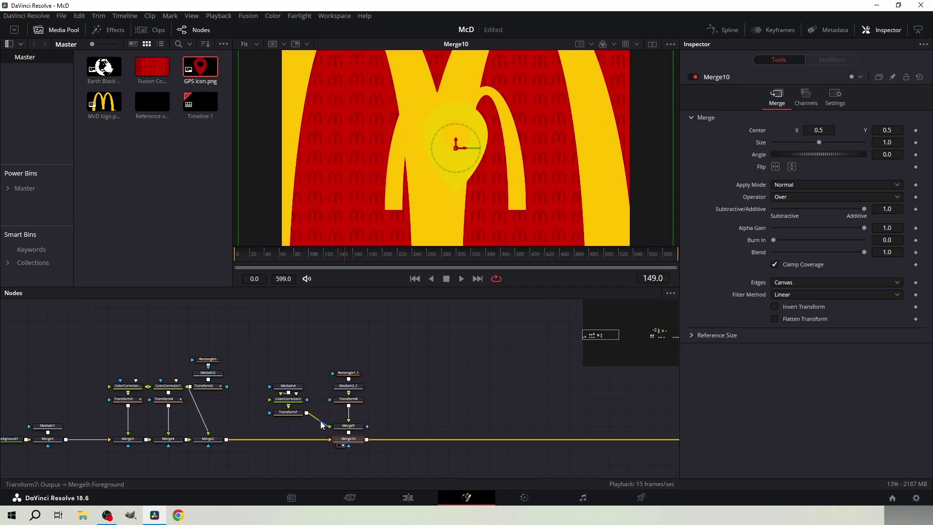
pyautogui.keyDown('ctrl'); pyautogui.click(293, 416); pyautogui.keyUp('ctrl')
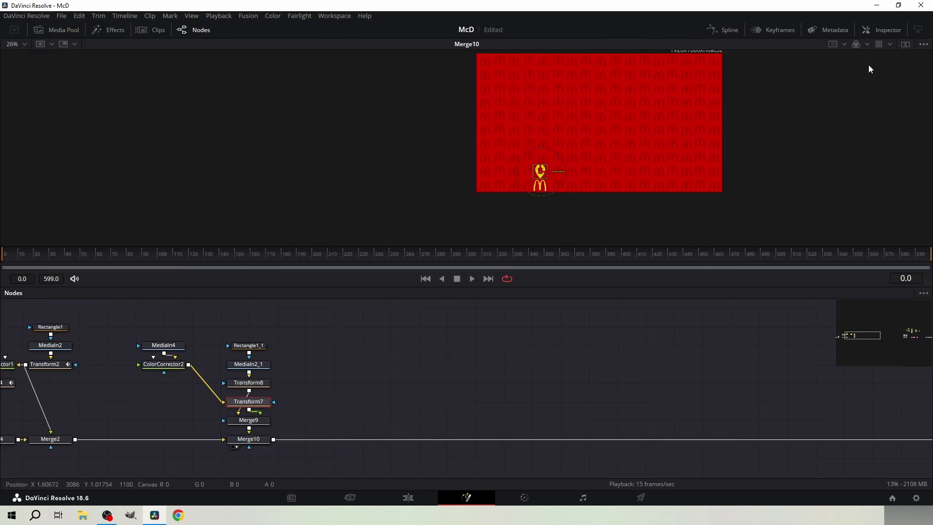
pyautogui.hotkey('ctrl', 's')
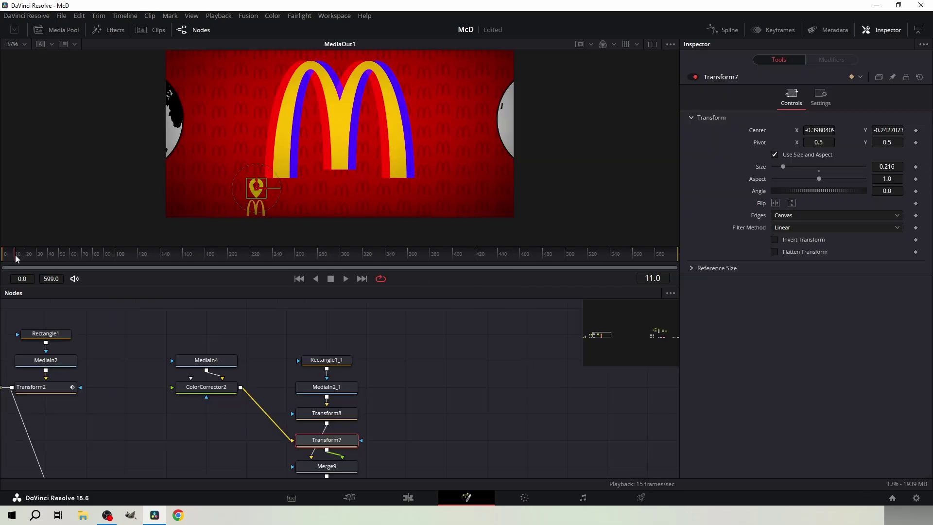
# Step: Keyframe Transform7's Size at 0.216 on frame 10 and at 0 on frame 0 to make the pin grow in
pyautogui.press('Left')
pyautogui.click(916, 166)
pyautogui.click(7, 252)
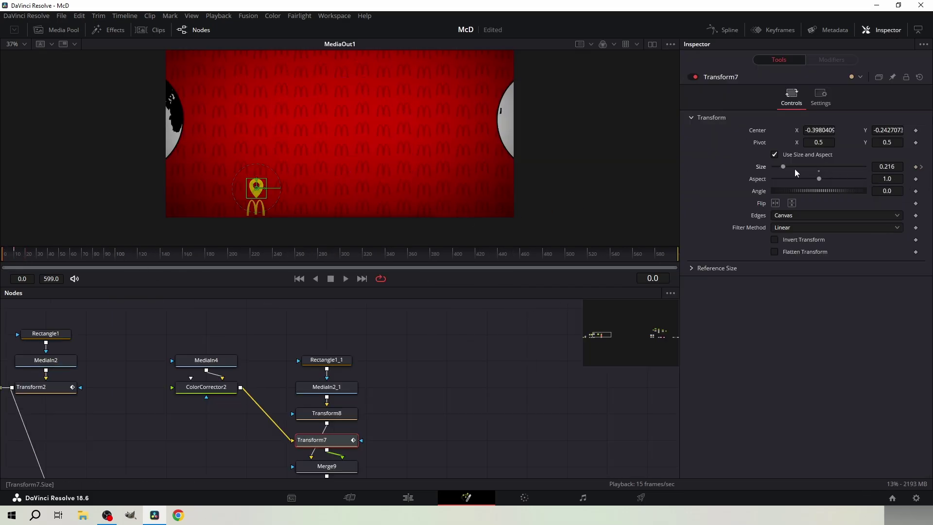
pyautogui.moveTo(778, 167); pyautogui.dragTo(748, 171)
pyautogui.click(518, 393)
pyautogui.moveTo(4, 253); pyautogui.dragTo(11, 253)
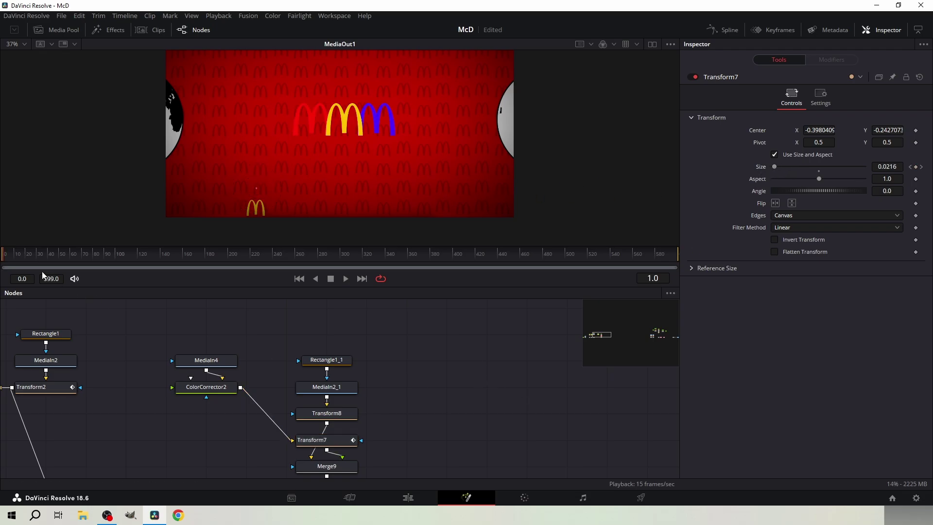
# Step: Keyframe Transform8's Size from 0 at frame 8 to 0.046 at frame 18 to make the small logo grow in
pyautogui.click(319, 417)
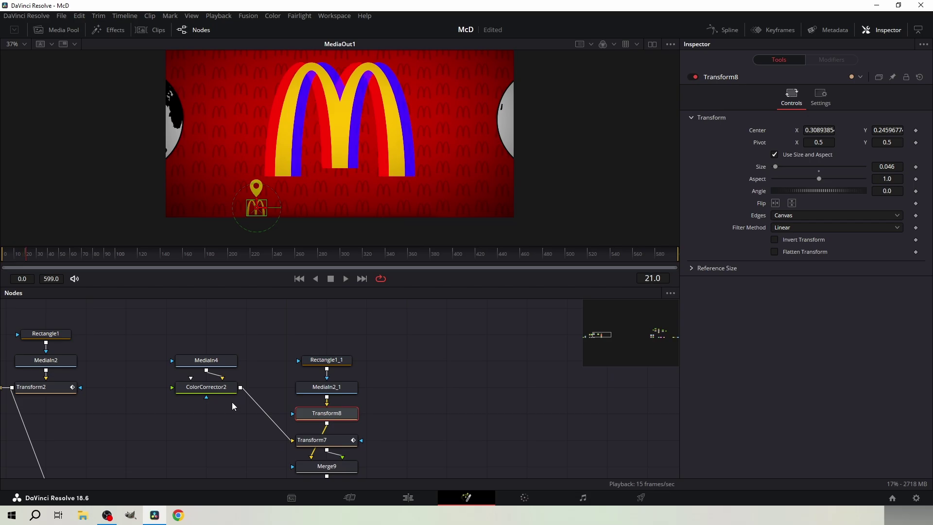
pyautogui.press('space')
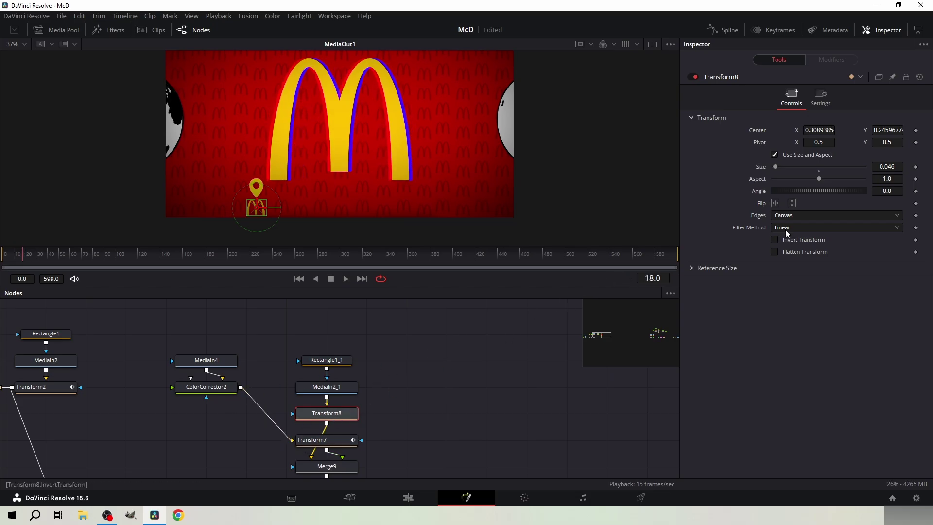
pyautogui.click(915, 166)
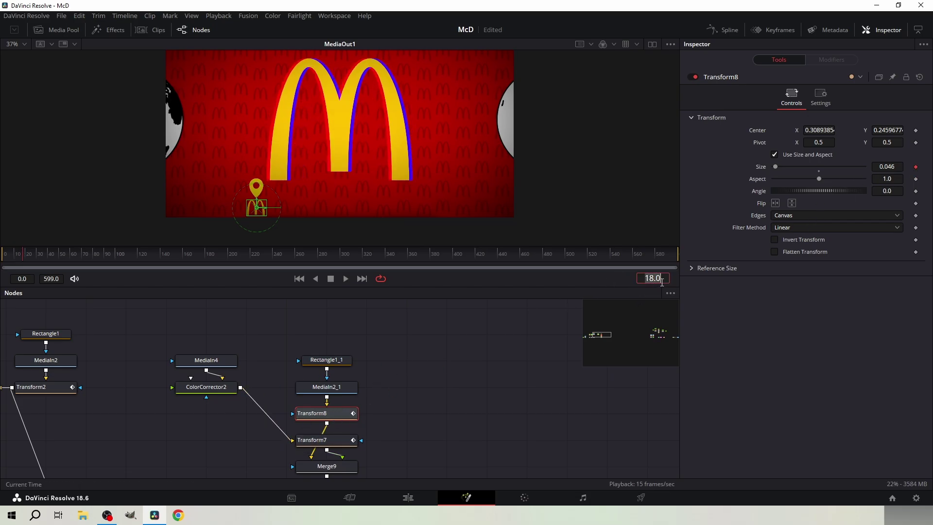
pyautogui.press('Return')
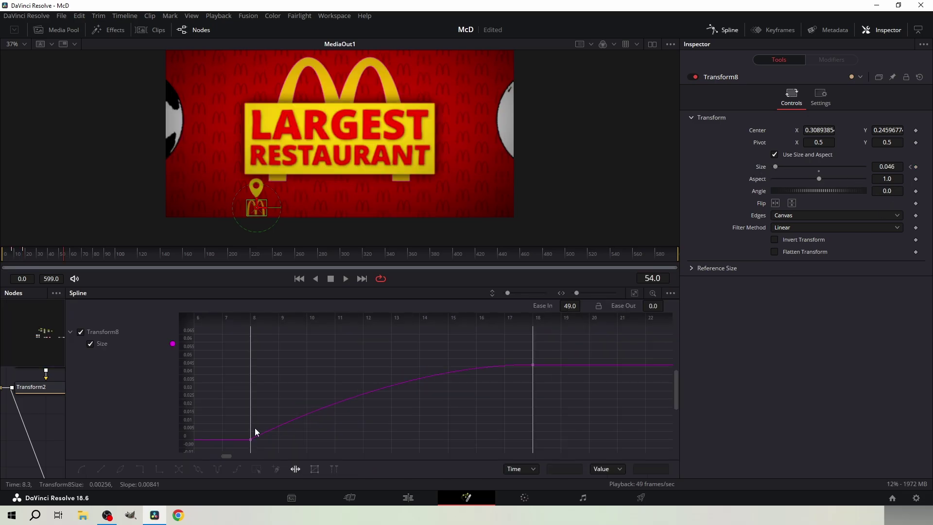
# Step: Shift Transform8's Size keyframes to frames 10 and 20, and time-stretch both transforms' Size animations to end at about frame 28
pyautogui.moveTo(251, 421); pyautogui.dragTo(308, 419)
pyautogui.moveTo(533, 354); pyautogui.dragTo(588, 352)
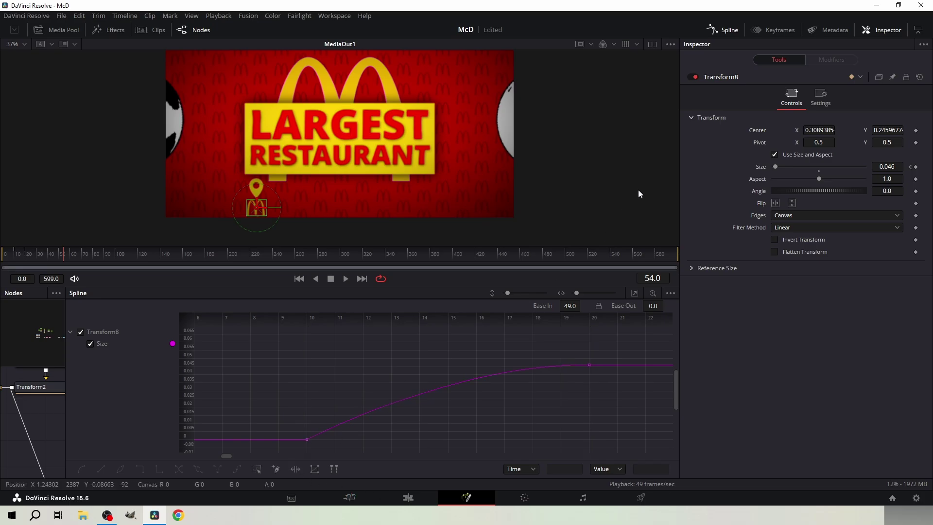
pyautogui.click(727, 30)
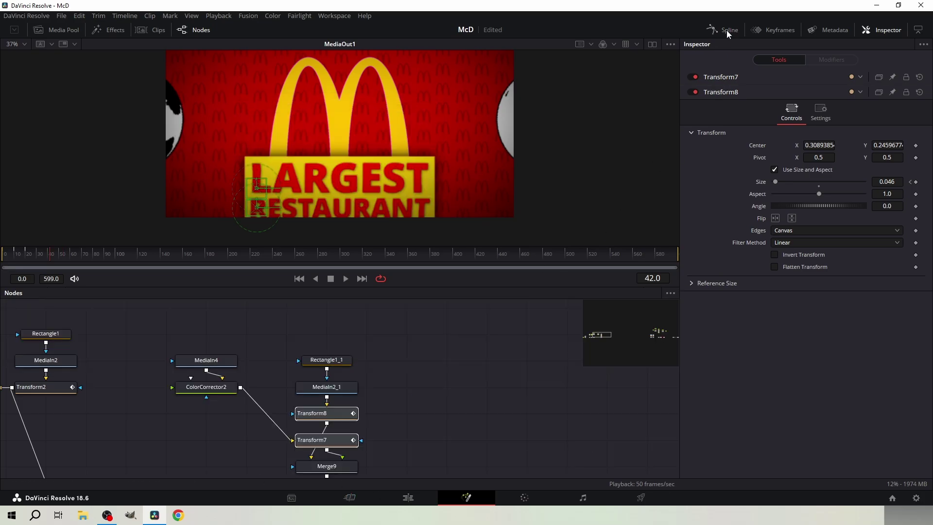
pyautogui.click(727, 30)
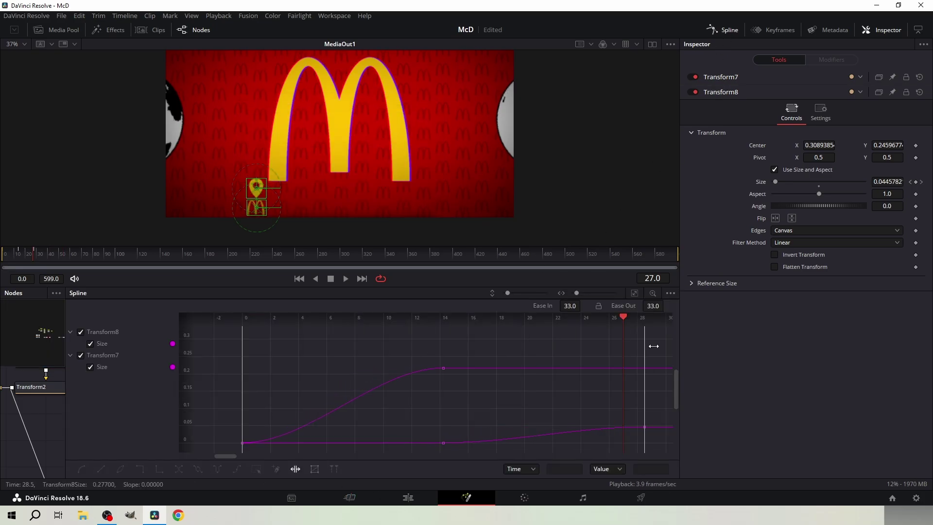
pyautogui.click(296, 468)
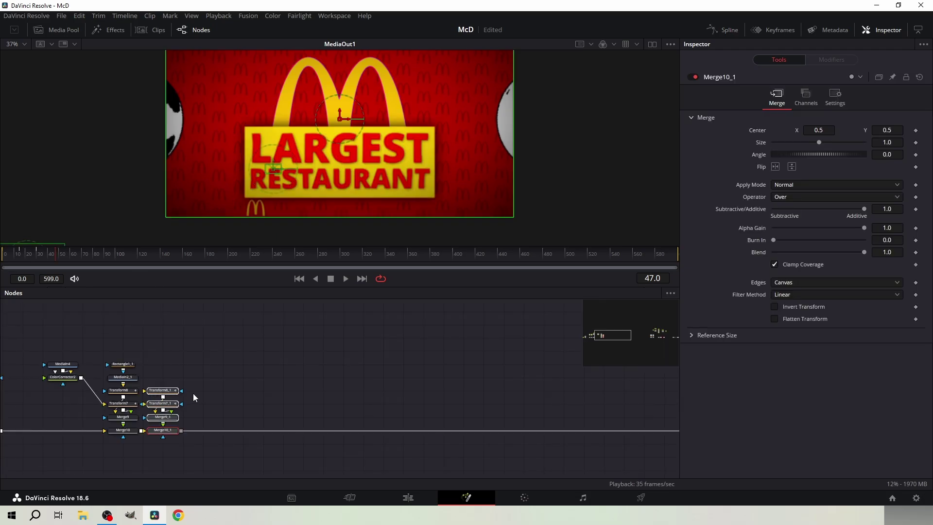
# Step: Paste repeated copies of the Transform8, Transform7, Merge9 and Merge10 group, chain them ahead of the globe merges, and save the project
pyautogui.hotkey('ctrl', 'v')
pyautogui.hotkey('ctrl', 'v')
pyautogui.hotkey('ctrl', 'v')
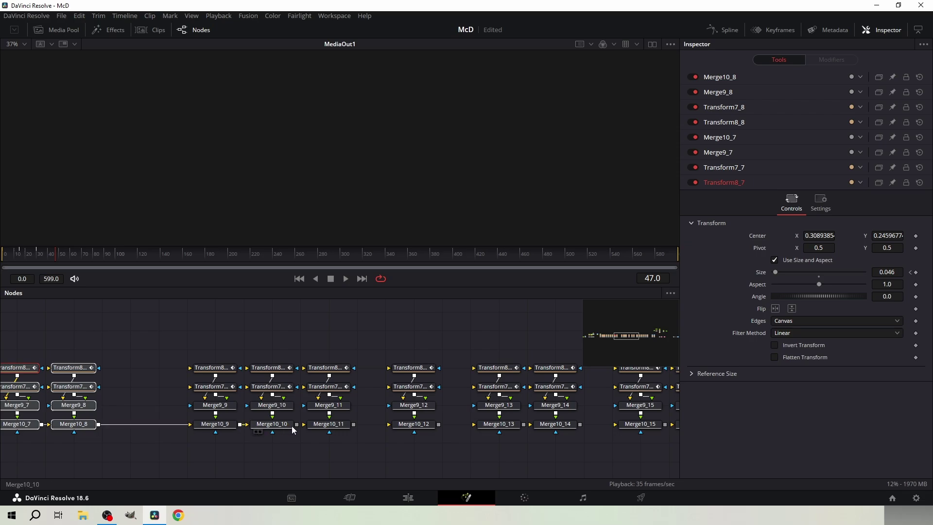
pyautogui.hotkey('ctrl', 's')
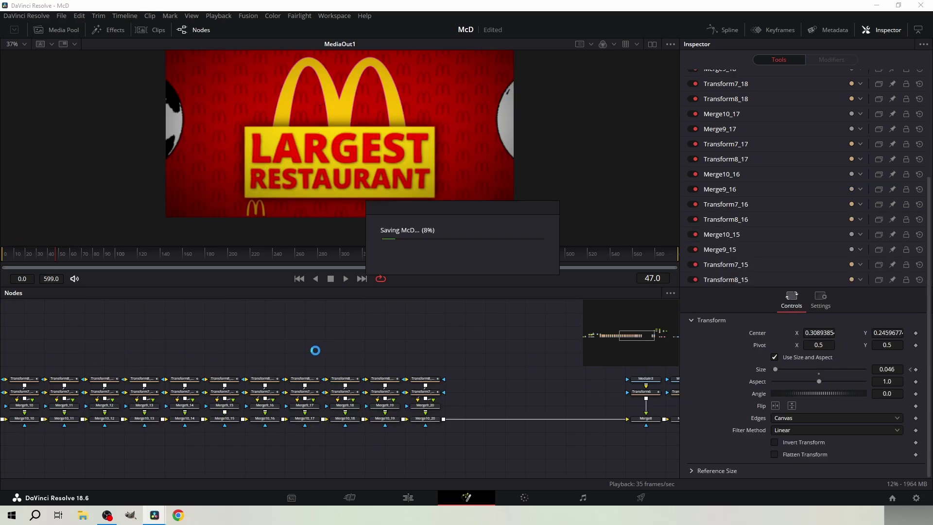
# Step: Connect ColorCorrector2's output to every Transform7 copy and MediaIn2_1's output to every Transform8 copy
pyautogui.moveTo(186, 350); pyautogui.dragTo(462, 359)
pyautogui.moveTo(216, 371); pyautogui.dragTo(490, 371)
pyautogui.scroll(3, 216, 374)
pyautogui.moveTo(185, 363); pyautogui.dragTo(478, 416)
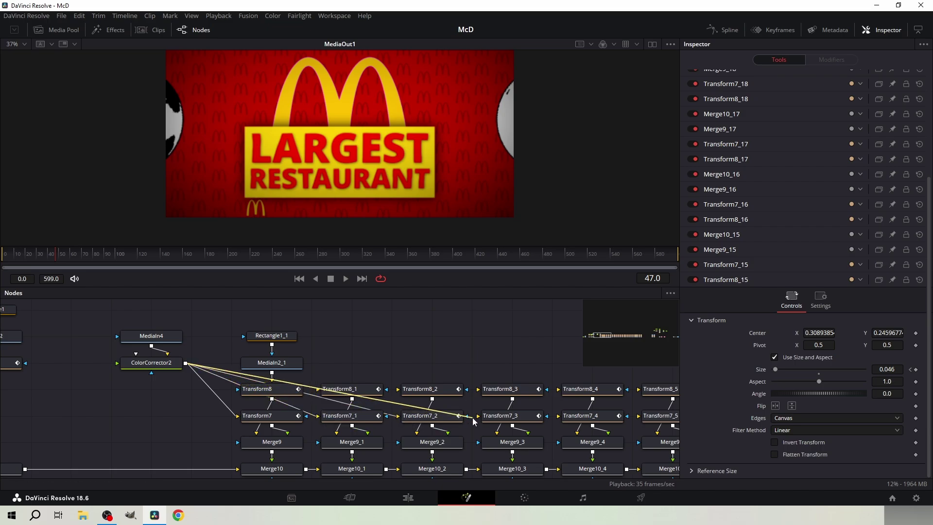
pyautogui.moveTo(185, 363); pyautogui.dragTo(640, 418)
pyautogui.moveTo(641, 420); pyautogui.dragTo(576, 410)
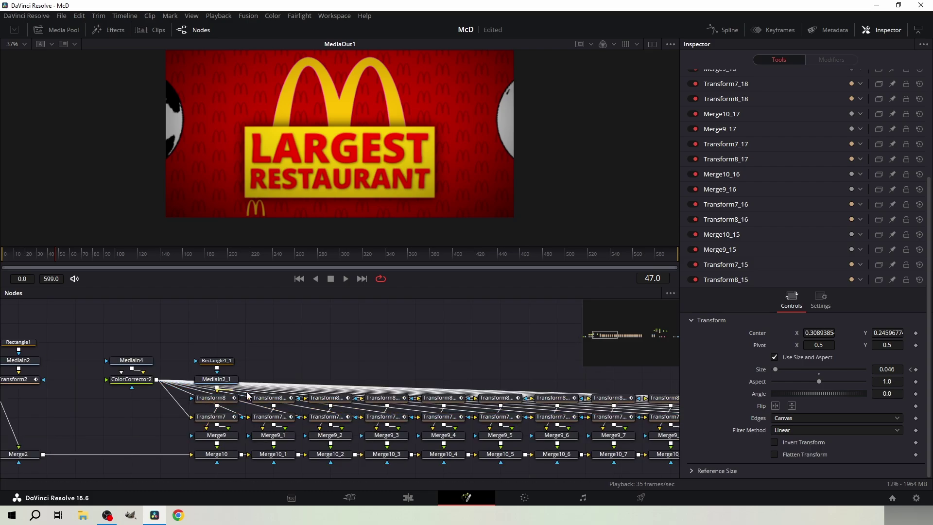
pyautogui.moveTo(217, 387); pyautogui.dragTo(435, 401)
# Step: Select all the Merge10 copies and spread their location-pin logos over different spots across the frame
pyautogui.moveTo(748, 407); pyautogui.dragTo(147, 386)
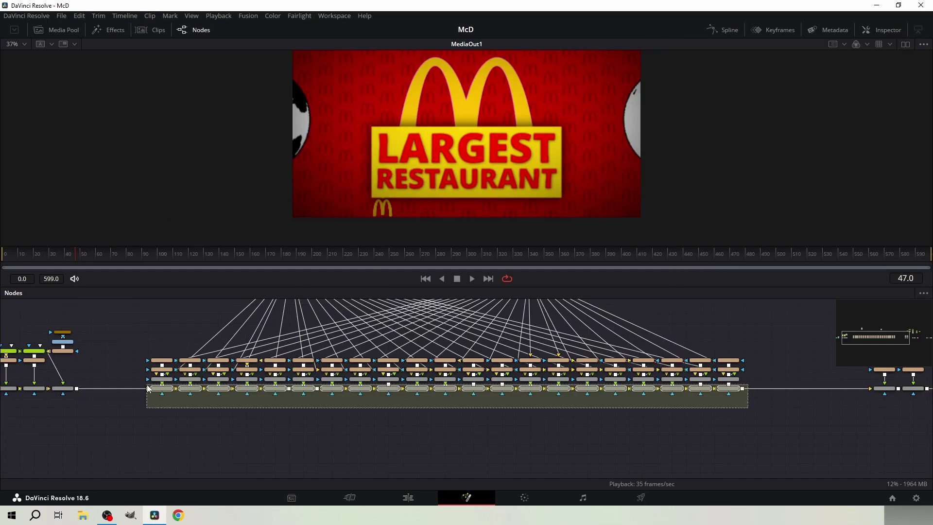
pyautogui.moveTo(465, 120); pyautogui.dragTo(492, 128)
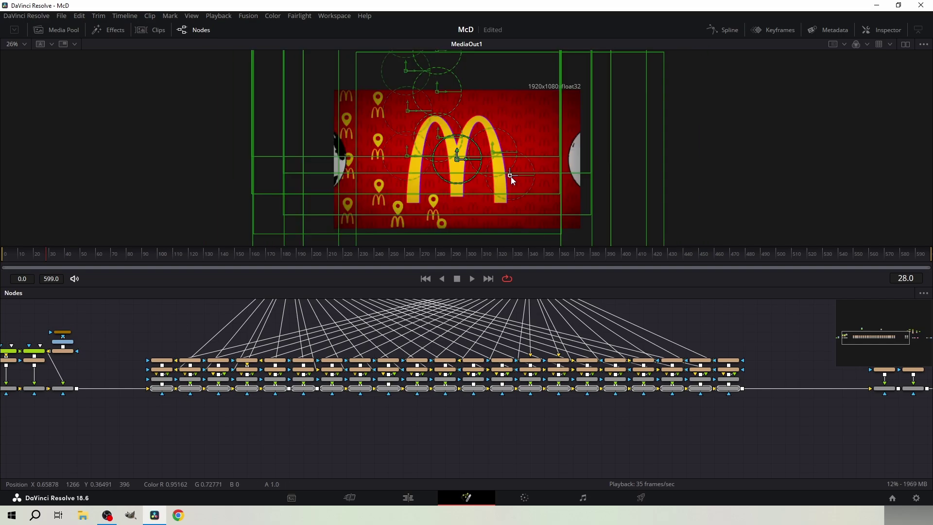
pyautogui.moveTo(511, 177); pyautogui.dragTo(595, 161)
# Step: Shift the Size keyframes of all Transform7 and Transform8 copies together to start at about frame 142
pyautogui.moveTo(775, 362); pyautogui.dragTo(166, 378)
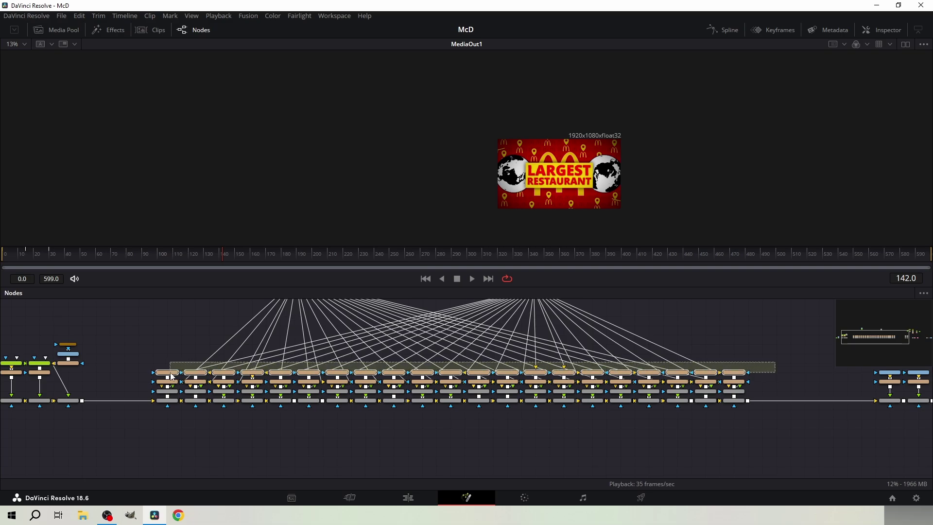
pyautogui.click(775, 31)
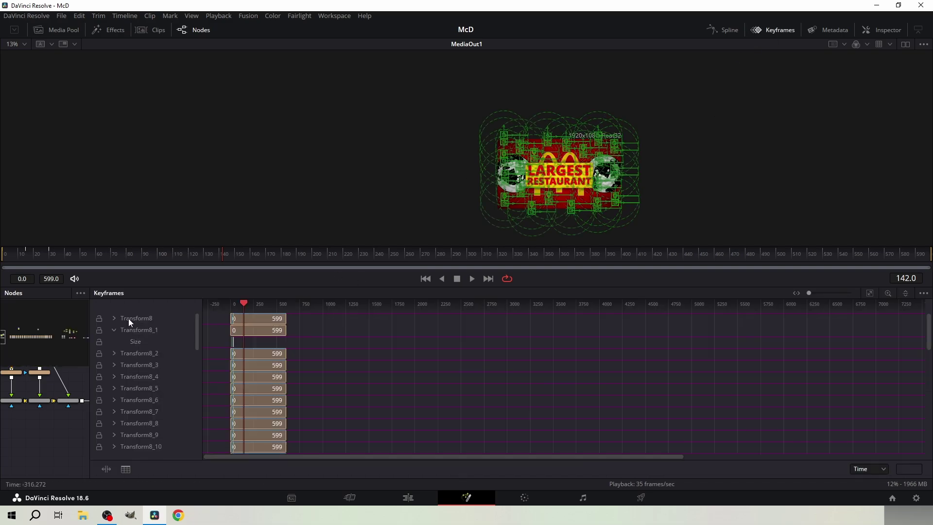
pyautogui.scroll(-10, 121, 383)
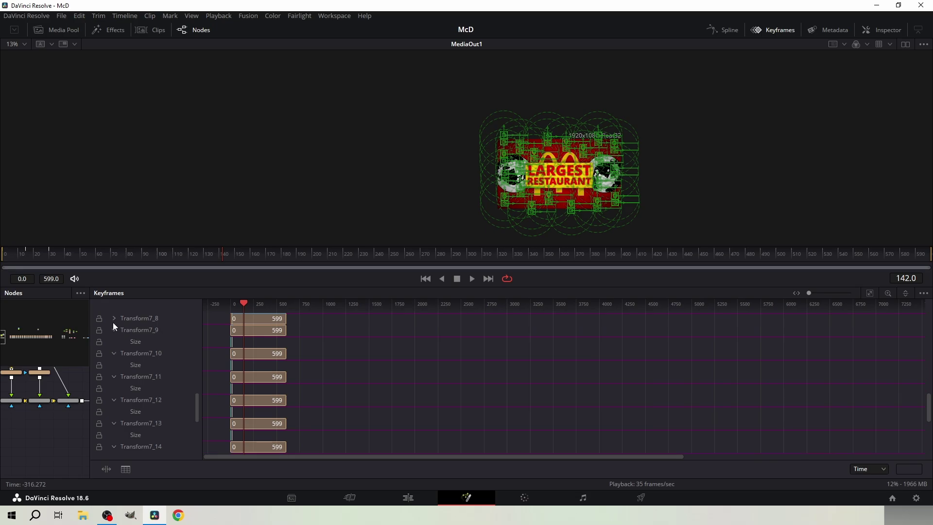
pyautogui.moveTo(812, 292); pyautogui.dragTo(805, 291)
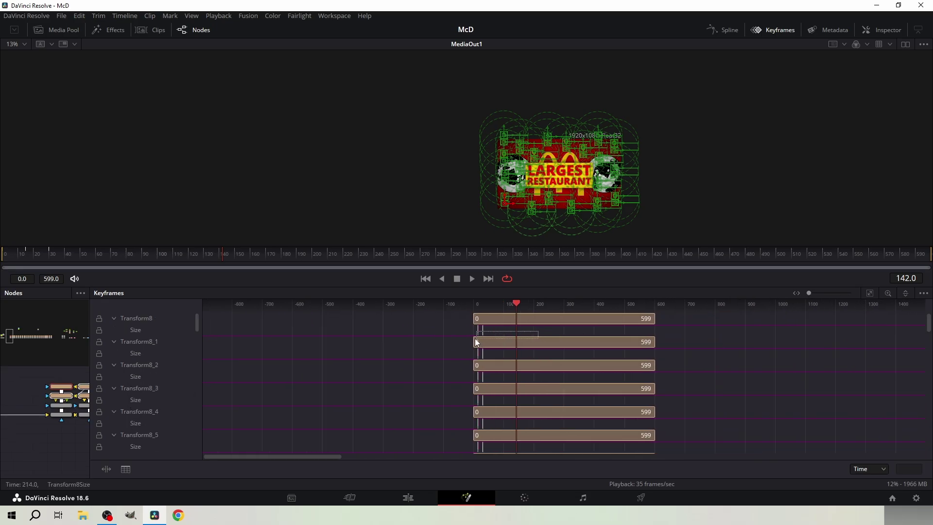
pyautogui.moveTo(466, 441); pyautogui.dragTo(389, 453)
pyautogui.scroll(-6, 479, 369)
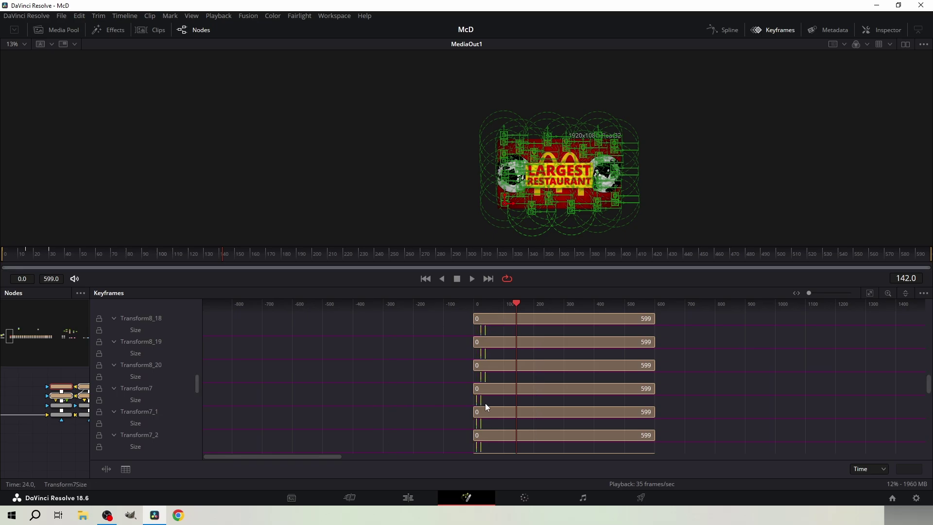
pyautogui.moveTo(505, 404); pyautogui.dragTo(519, 405)
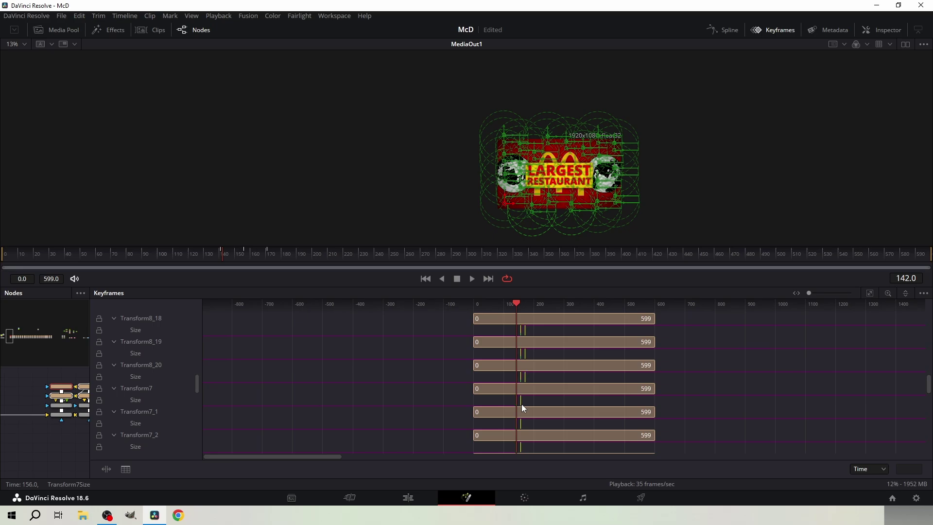
# Step: Stagger the pin pop-ups by moving the Size keyframes of Transform7_3 with Transform8_3, and Transform7_4 with Transform8_4, to slightly later frames
pyautogui.click(449, 355)
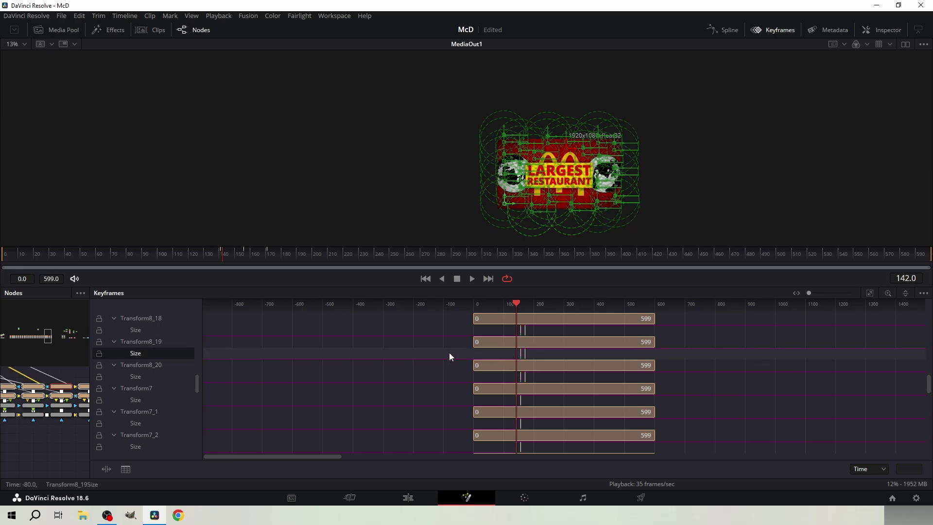
pyautogui.moveTo(239, 350); pyautogui.dragTo(223, 419)
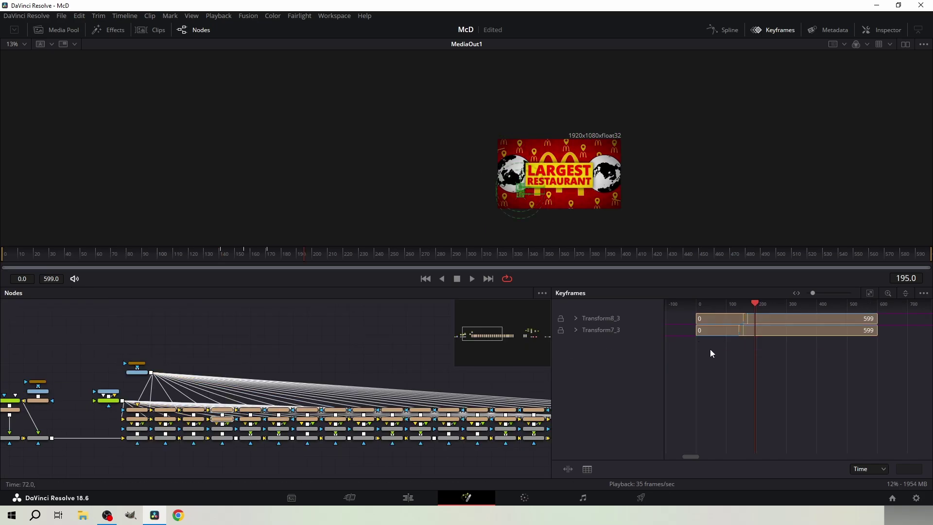
pyautogui.click(575, 330)
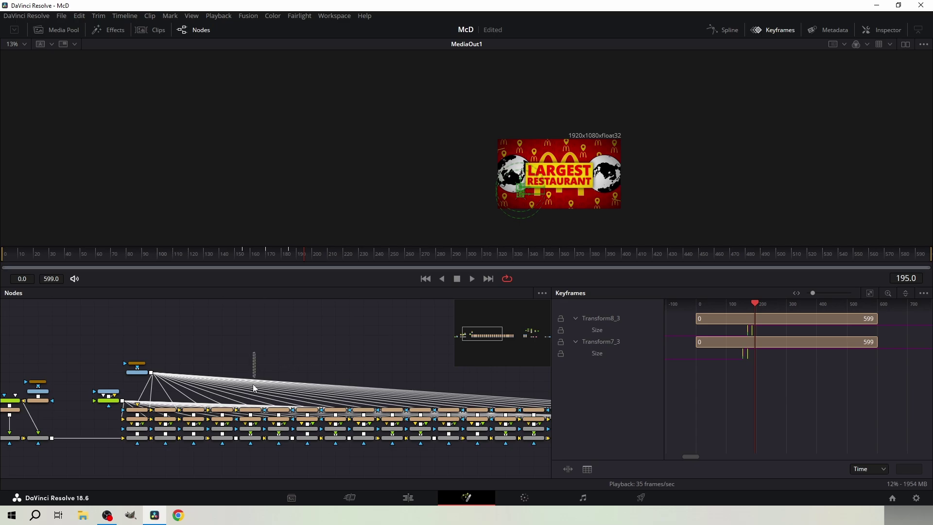
pyautogui.click(250, 418)
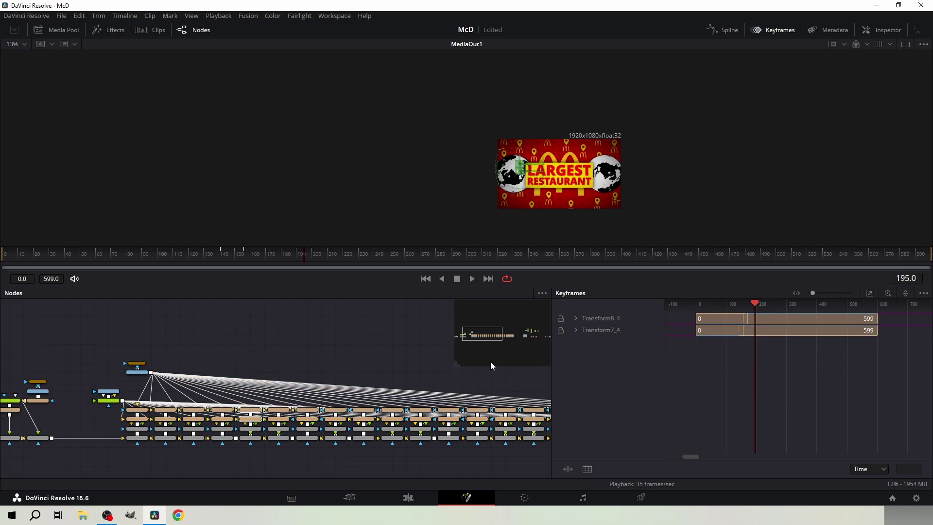
pyautogui.click(576, 329)
pyautogui.moveTo(743, 355); pyautogui.dragTo(745, 357)
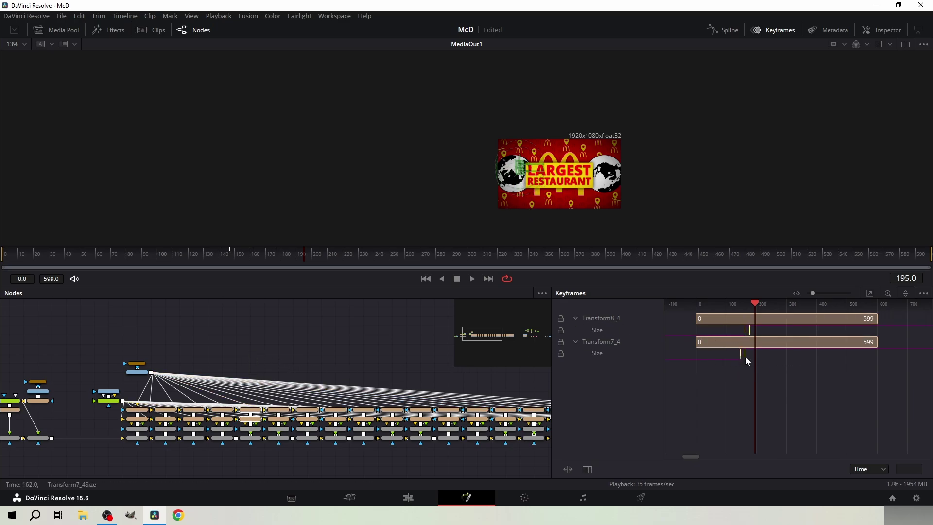
# Step: Duplicate the LARGEST RESTAURANT box node group with its Merge5 and insert the copy after the original in the main chain
pyautogui.moveTo(287, 462); pyautogui.dragTo(141, 360)
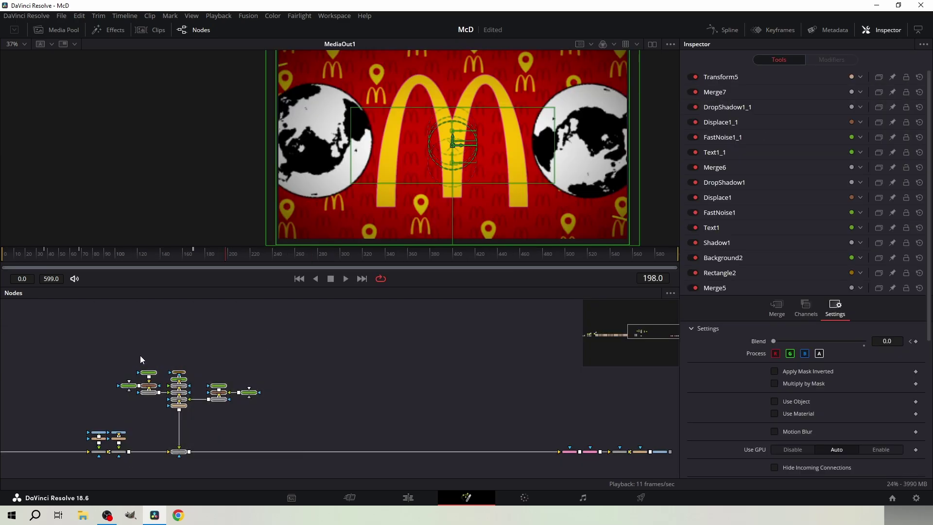
pyautogui.click(322, 429)
pyautogui.hotkey('ctrl', 'v')
pyautogui.moveTo(298, 431); pyautogui.dragTo(339, 452)
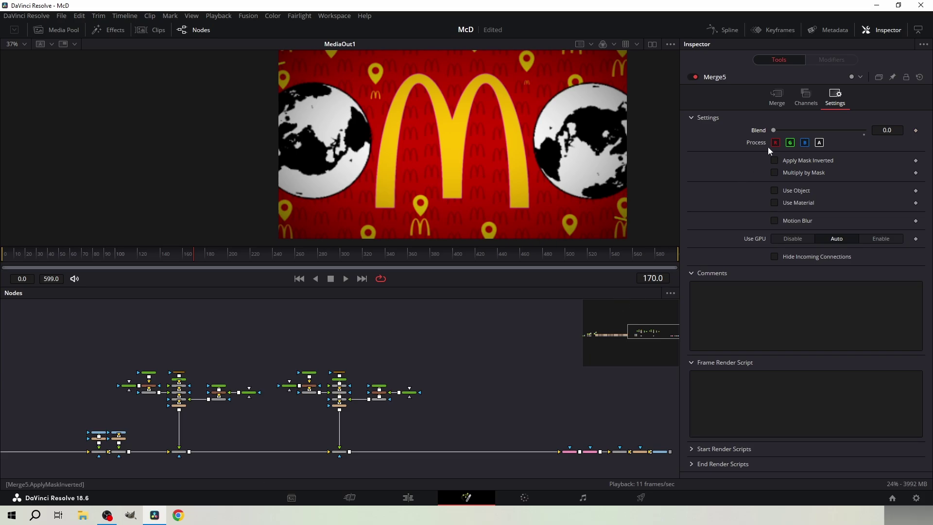
# Step: Keyframe Merge5's Blend at 1.0 on frame 169 and 0 on frame 170 to cut off the original box
pyautogui.moveTo(810, 127); pyautogui.dragTo(864, 129)
pyautogui.press('Left')
pyautogui.click(339, 451)
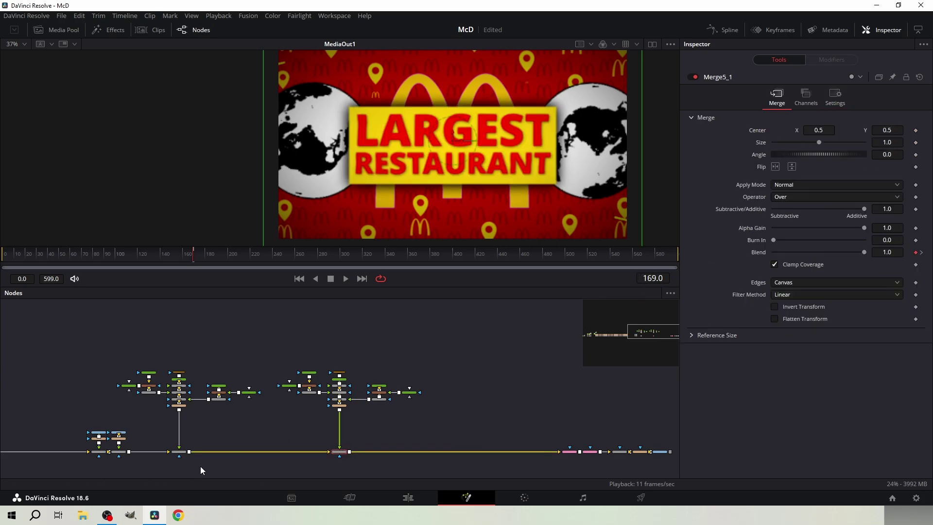
pyautogui.click(179, 452)
pyautogui.click(916, 130)
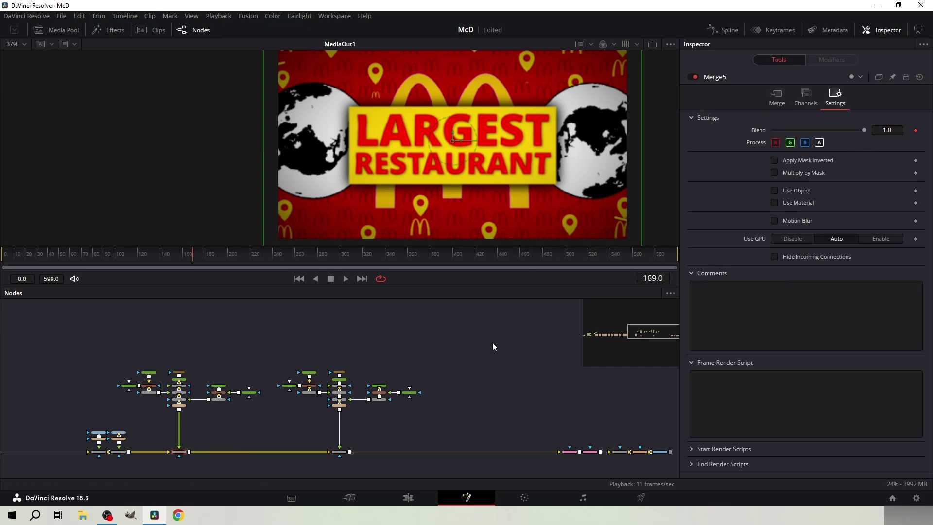
pyautogui.press('Right')
pyautogui.moveTo(864, 130); pyautogui.dragTo(720, 120)
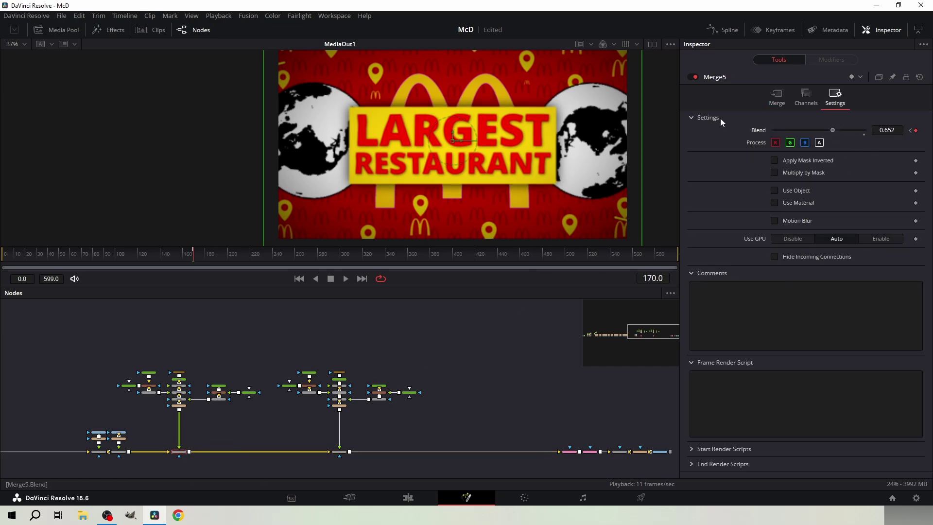
pyautogui.press('Left')
# Step: Keyframe Merge5_1's Blend at 0 on frame 169 and 1.0 on frame 170 to cut in the duplicate box
pyautogui.click(339, 451)
pyautogui.click(835, 96)
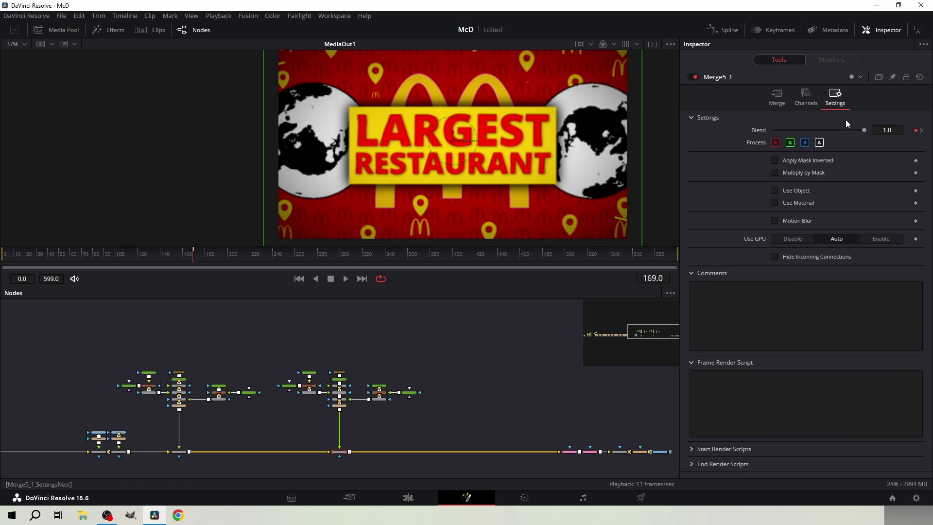
pyautogui.moveTo(864, 130); pyautogui.dragTo(652, 139)
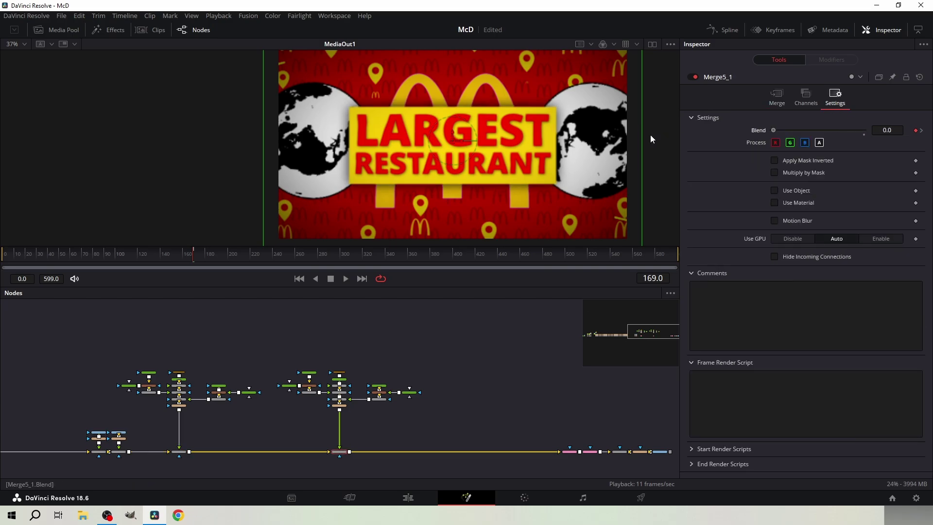
pyautogui.doubleClick(757, 131)
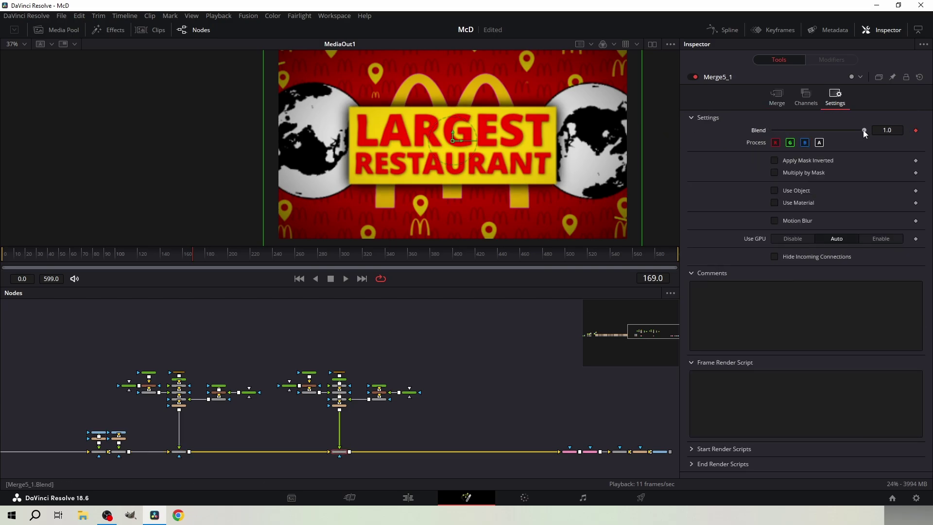
pyautogui.moveTo(863, 130); pyautogui.dragTo(537, 322)
pyautogui.press('Right')
pyautogui.moveTo(772, 130); pyautogui.dragTo(880, 128)
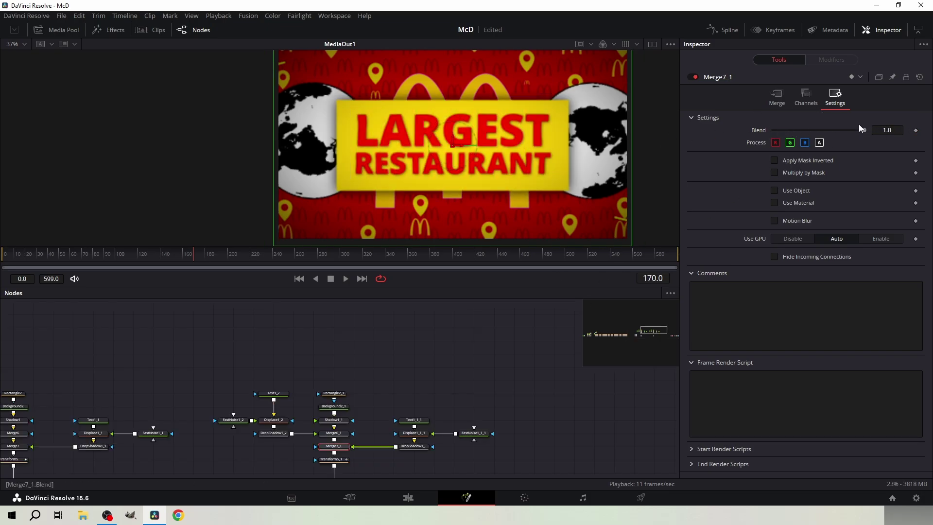
# Step: Hide the duplicate's RESTAURANT line by lowering Merge7_1's Blend to 0, and replace Text1_2's LARGEST with 35,020
pyautogui.moveTo(864, 131); pyautogui.dragTo(773, 130)
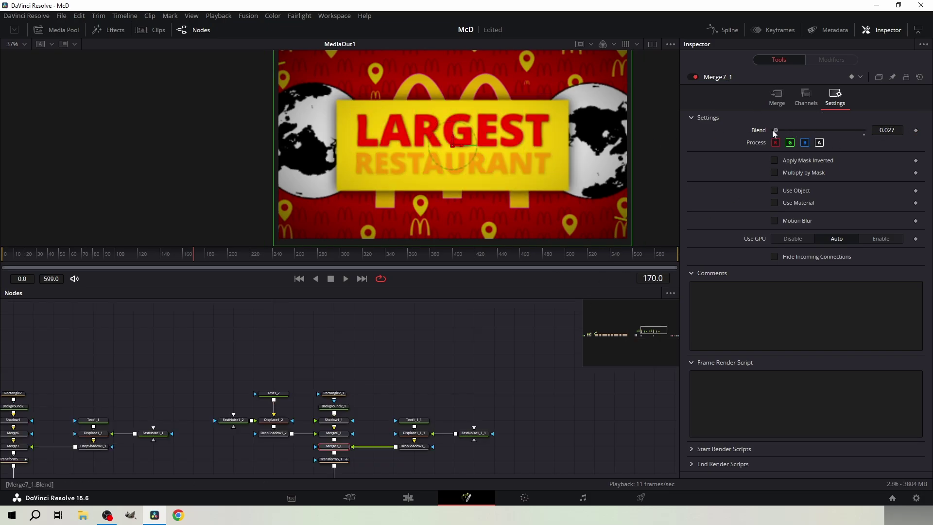
pyautogui.click(279, 394)
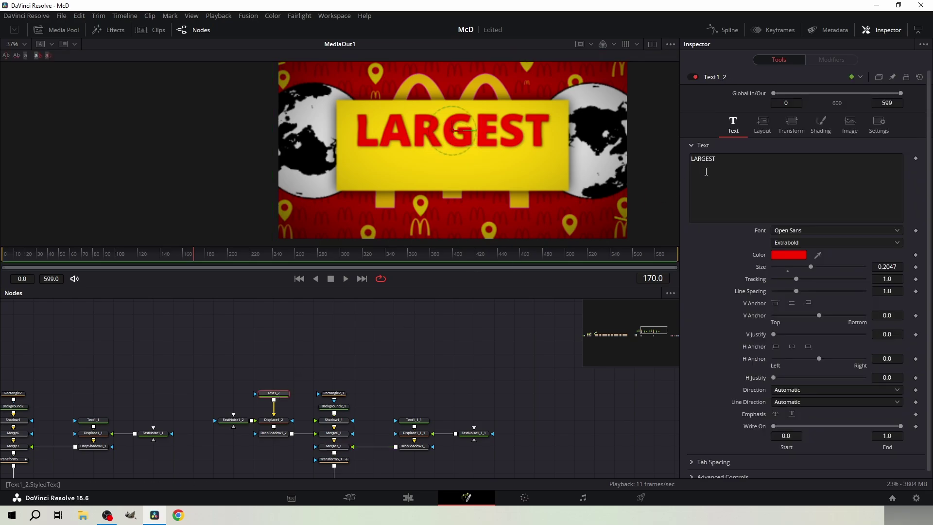
pyautogui.click(737, 161)
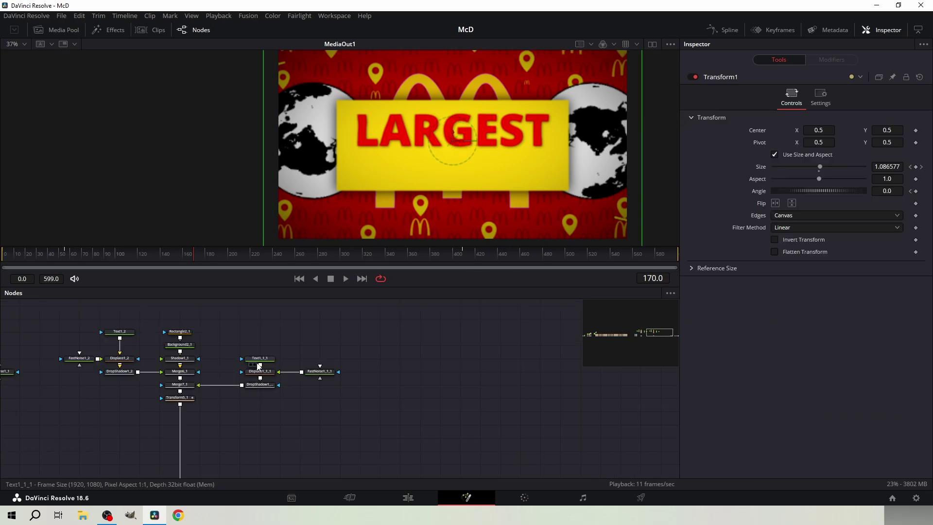
pyautogui.click(258, 360)
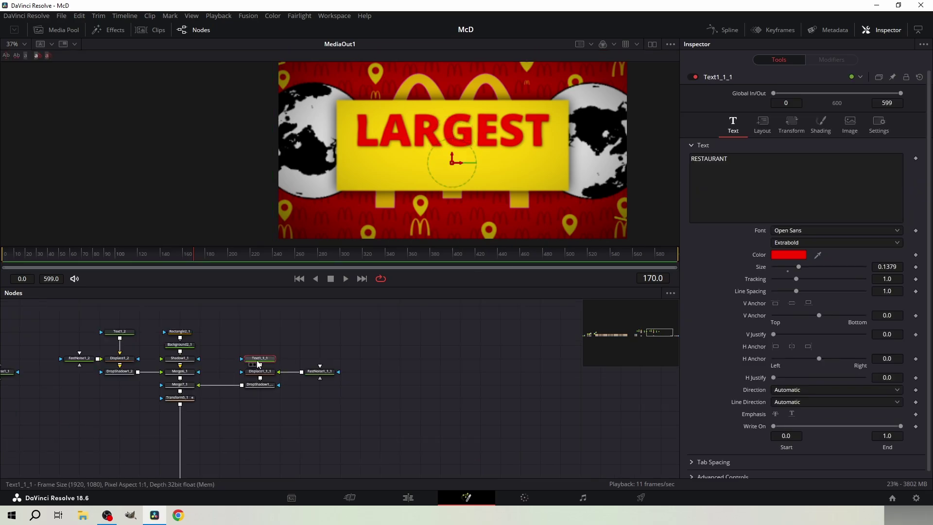
pyautogui.click(118, 337)
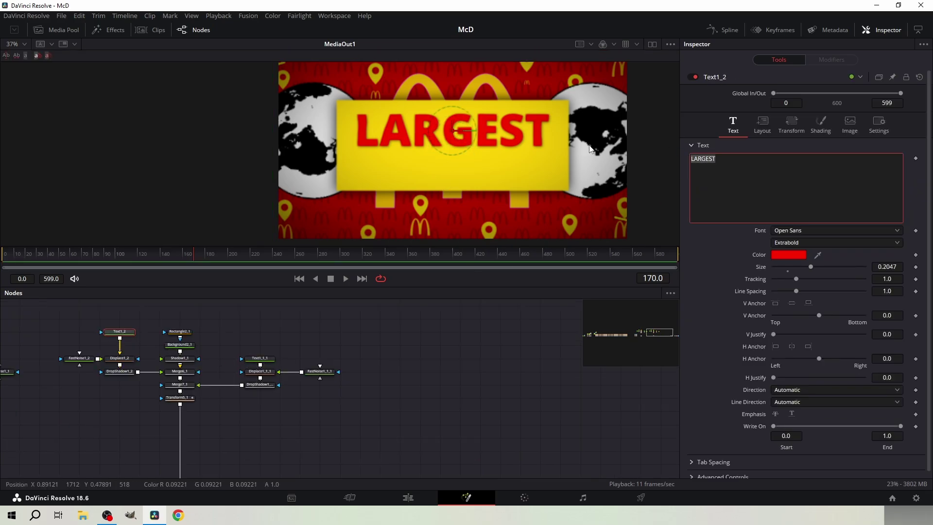
pyautogui.write('35,020')
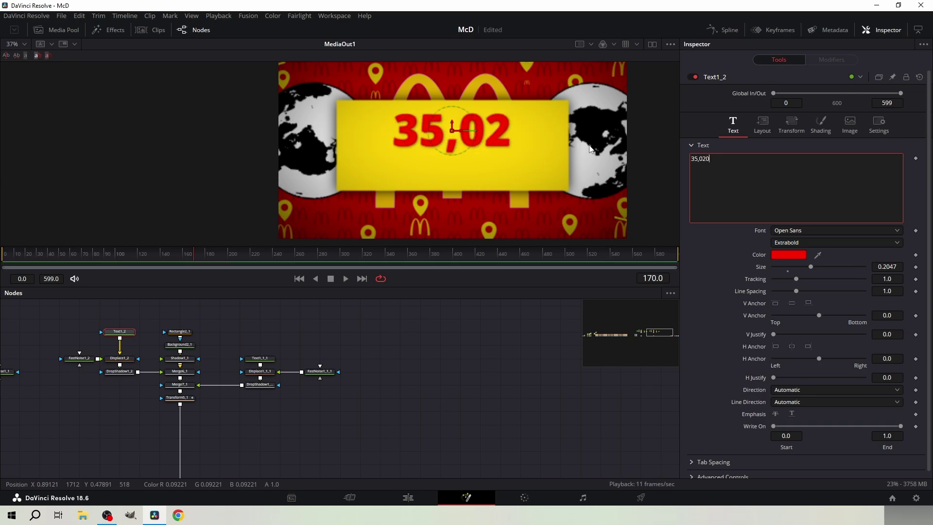
# Step: Enlarge Text1_2 to size 0.2914, centre it in the yellow box, and keyframe its text on frame 170
pyautogui.moveTo(813, 267); pyautogui.dragTo(822, 266)
pyautogui.moveTo(453, 131); pyautogui.dragTo(454, 139)
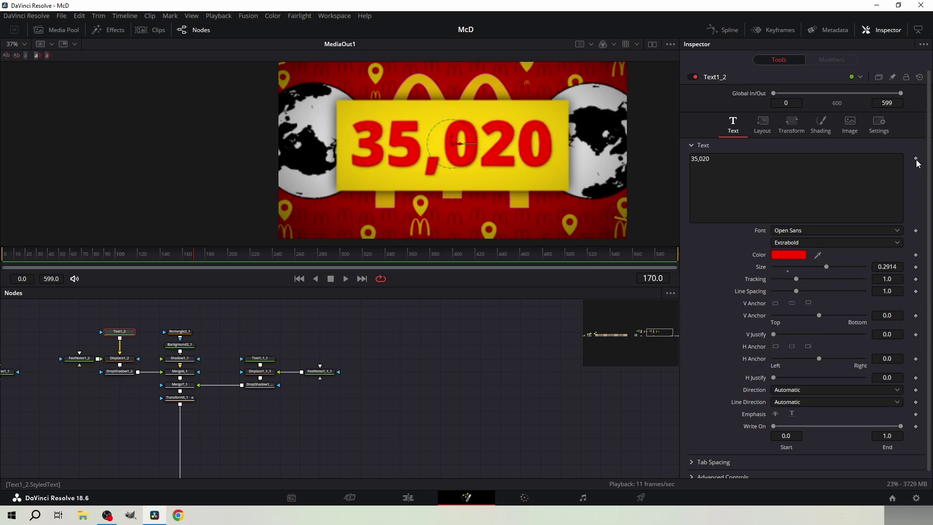
pyautogui.click(916, 159)
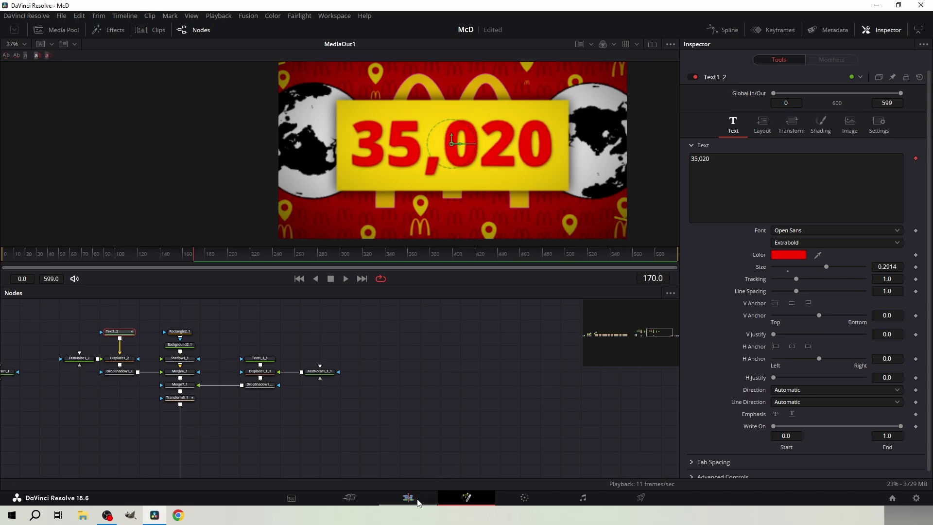
# Step: Return to the editing timeline and step through the reference video around 01:00:02:51 to examine how the counter number changes
pyautogui.click(408, 498)
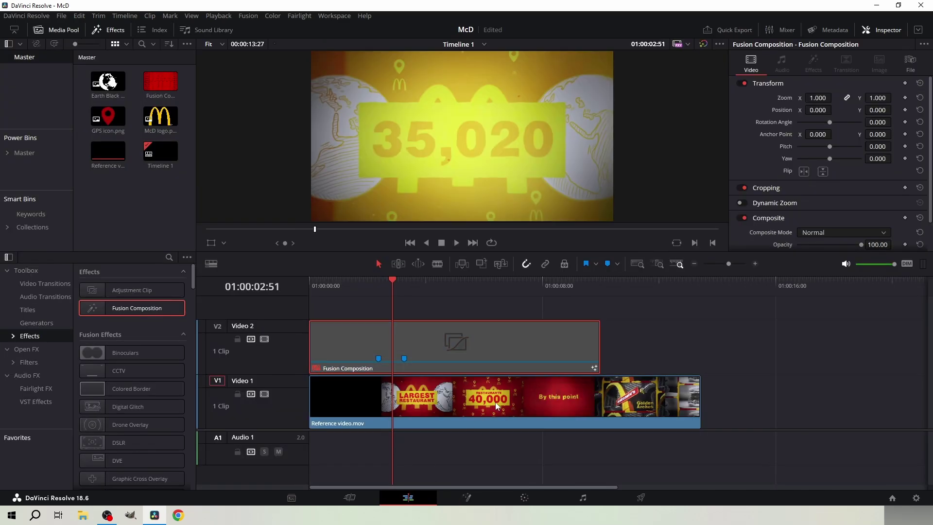
pyautogui.press('Right')
pyautogui.press('Right')
pyautogui.press('Right')
pyautogui.press('Right')
pyautogui.press('Right')
pyautogui.press('Right')
pyautogui.press('Right')
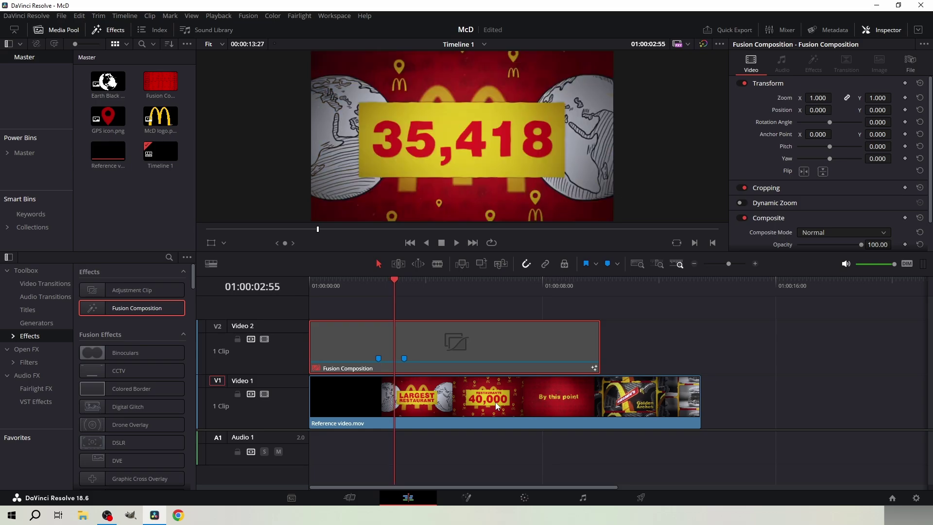
pyautogui.press('Right')
pyautogui.press('Left')
pyautogui.press('Left')
pyautogui.press('Left')
pyautogui.press('Left')
pyautogui.press('Left')
pyautogui.press('Left')
pyautogui.press('Left')
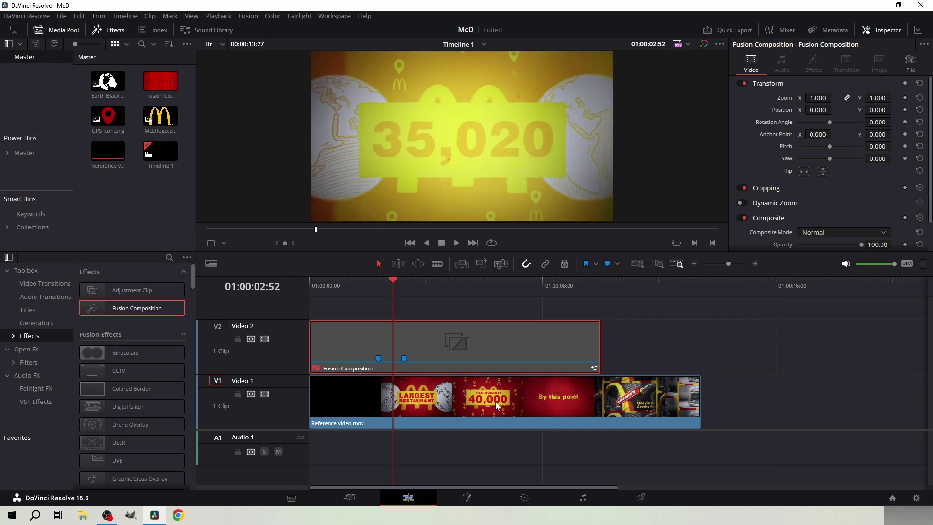
# Step: Match the counter to the reference video by keyframing Text1_2's text at 36,016 on frame 183 and 36,215 on frame 185
pyautogui.press('Right')
pyautogui.press('Left')
pyautogui.press('Left')
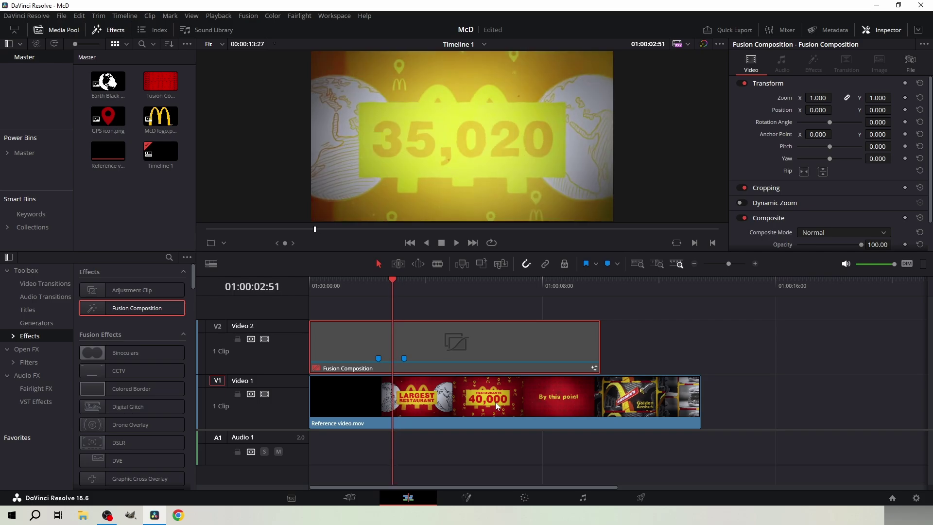
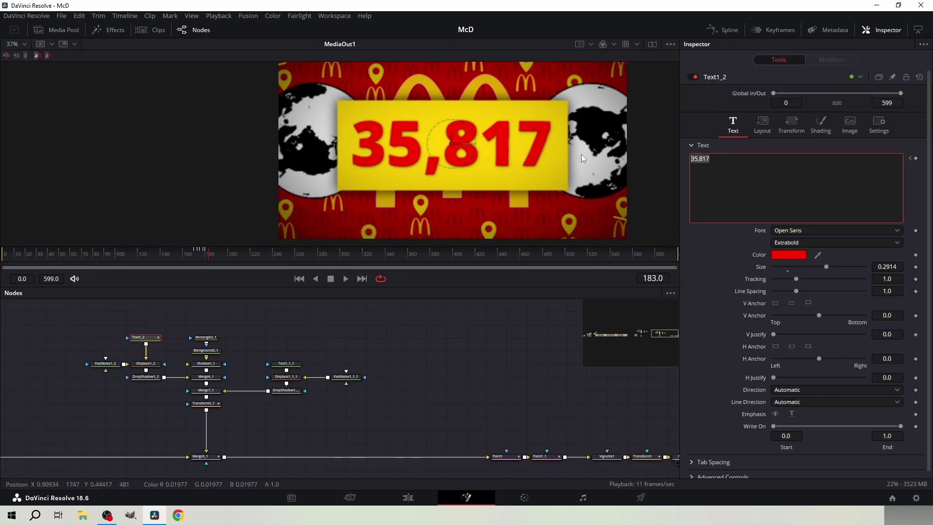
pyautogui.write('36,016')
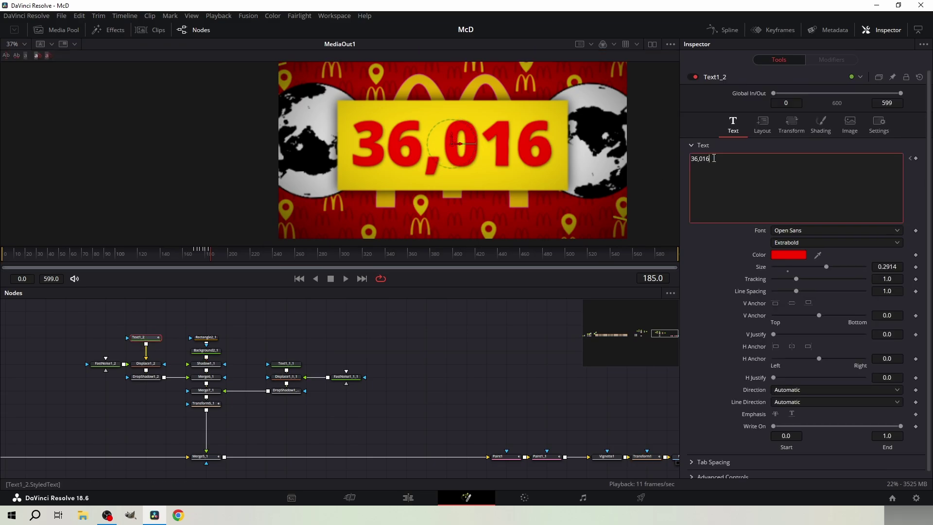
pyautogui.write('36,21')
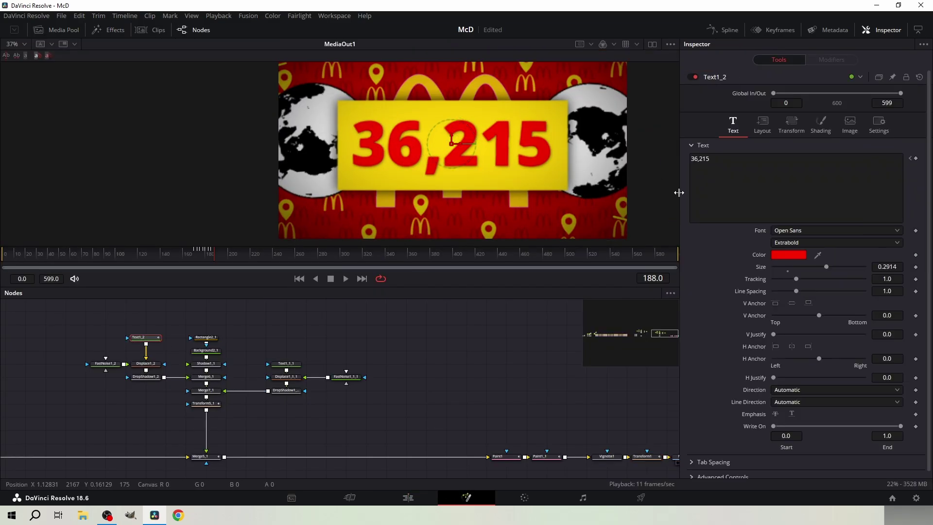
# Step: Keyframe Text1_2's text at 36,414 on frame 188 and 36,614 on frame 190
pyautogui.press('BackSpace')
pyautogui.press('BackSpace')
pyautogui.press('BackSpace')
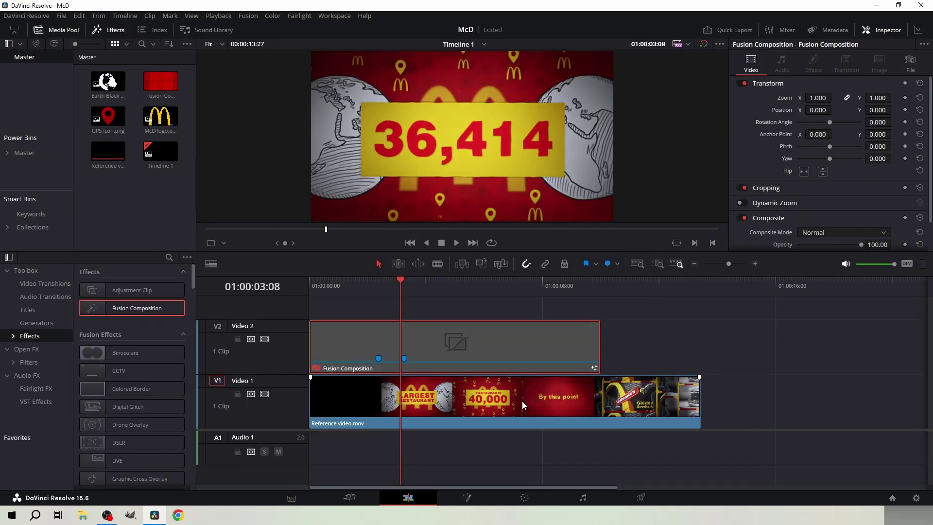
pyautogui.write('414')
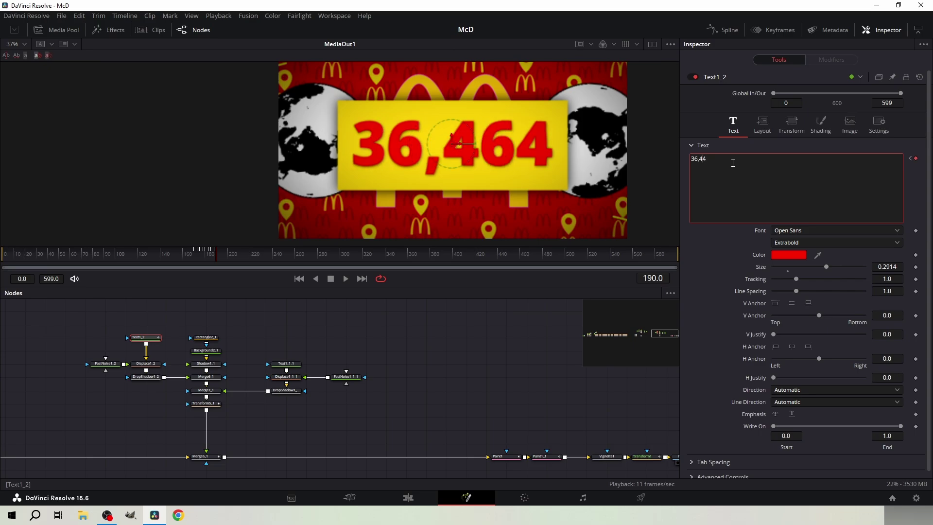
pyautogui.press('BackSpace')
pyautogui.write('61')
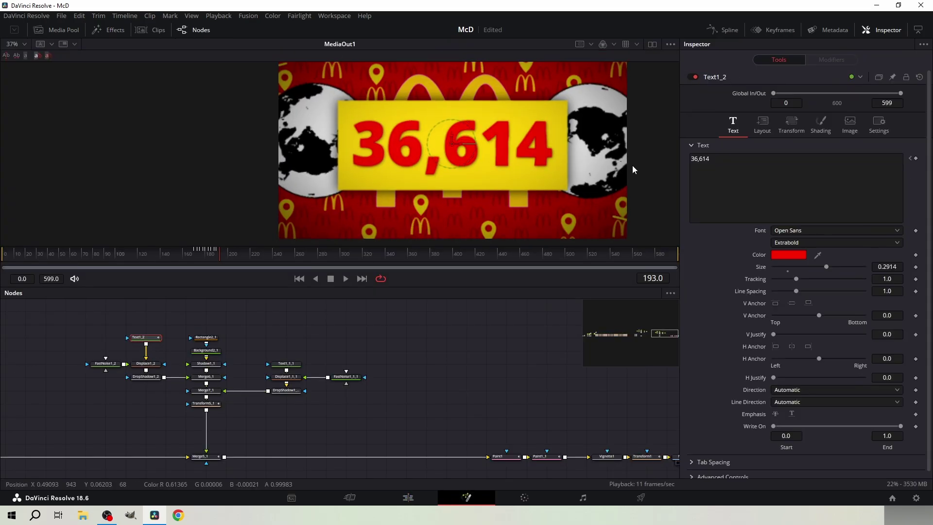
# Step: Keyframe Text1_2's text at 36,813 on frame 193 and 37,012 on frame 195
pyautogui.press('BackSpace')
pyautogui.press('BackSpace')
pyautogui.press('BackSpace')
pyautogui.write('813')
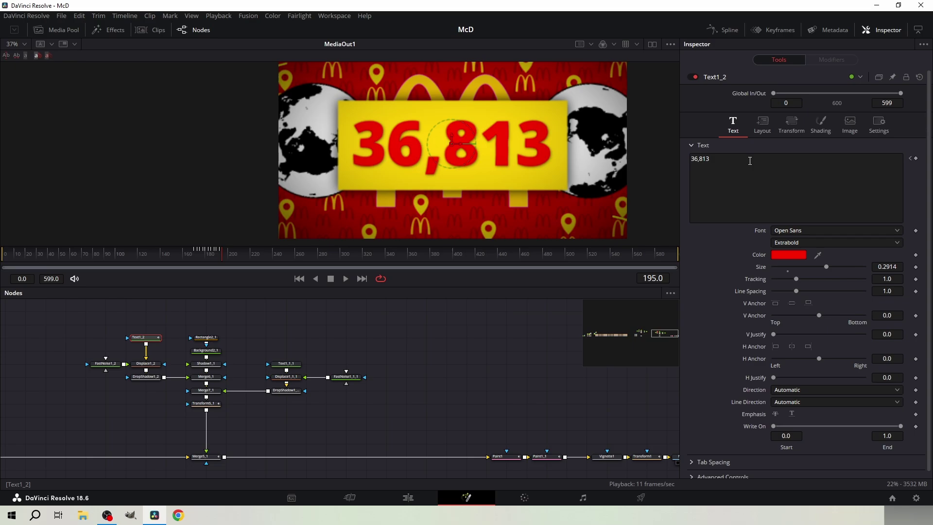
pyautogui.press('BackSpace')
pyautogui.press('BackSpace')
pyautogui.press('BackSpace')
pyautogui.press('BackSpace')
pyautogui.write('7,012')
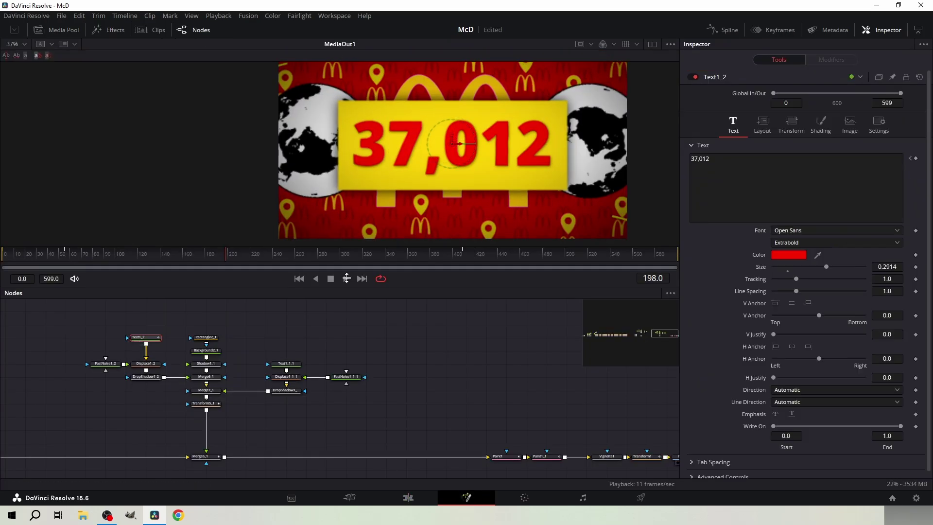
# Step: Continue Text1_2's counter keyframes with 37,211 on frame 198, 37,410 on frame 200 and 37,809 on frame 205
pyautogui.press('BackSpace')
pyautogui.press('BackSpace')
pyautogui.press('BackSpace')
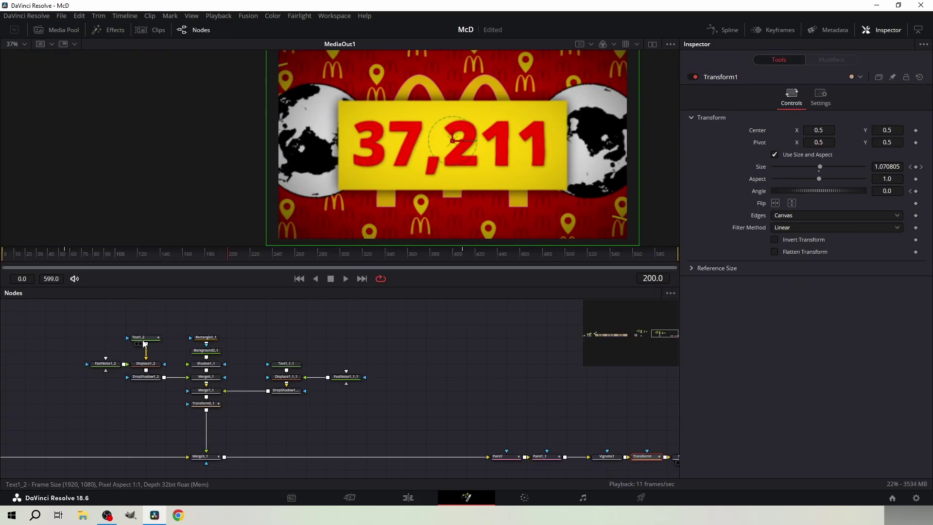
pyautogui.click(145, 337)
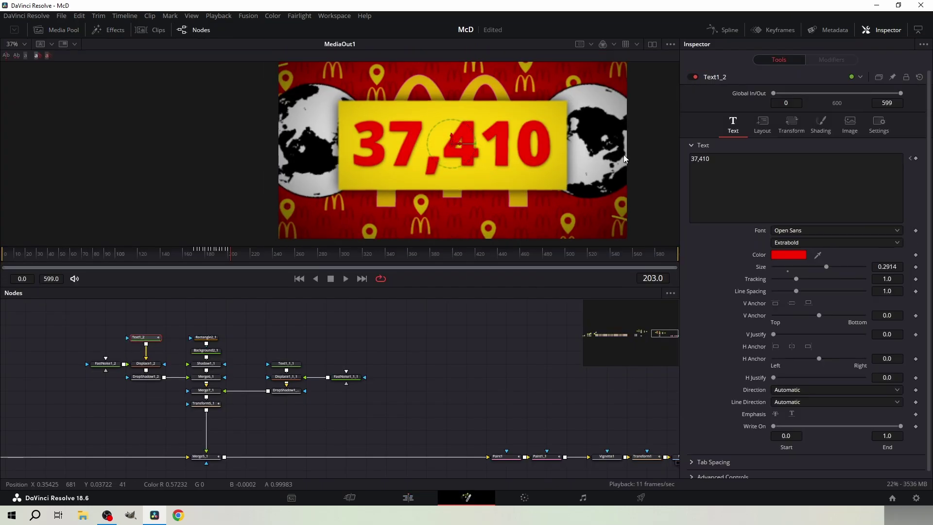
pyautogui.press('BackSpace')
pyautogui.press('BackSpace')
pyautogui.press('BackSpace')
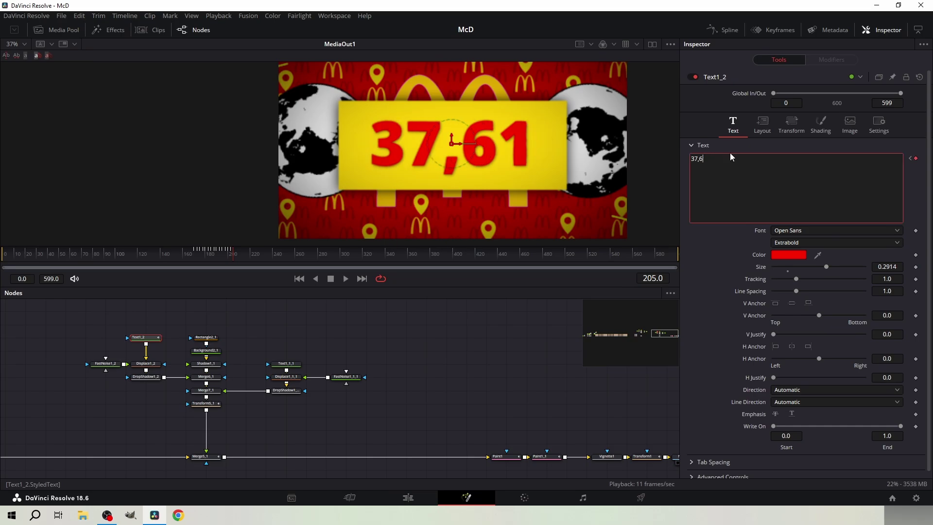
pyautogui.press('BackSpace')
pyautogui.write('809')
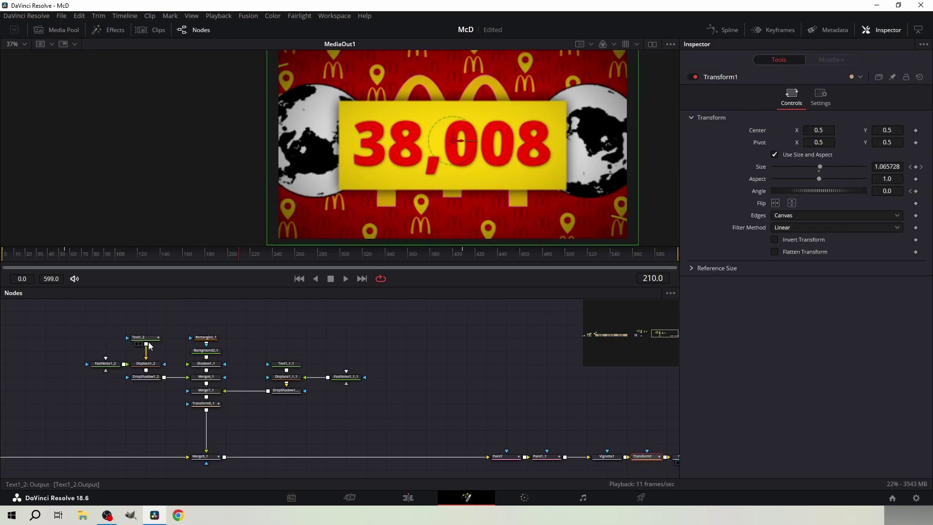
# Step: Continue Text1_2's counter keyframes from frame 210 onward, including the values 38,406, 38,606 and 39,004
pyautogui.doubleClick(705, 158)
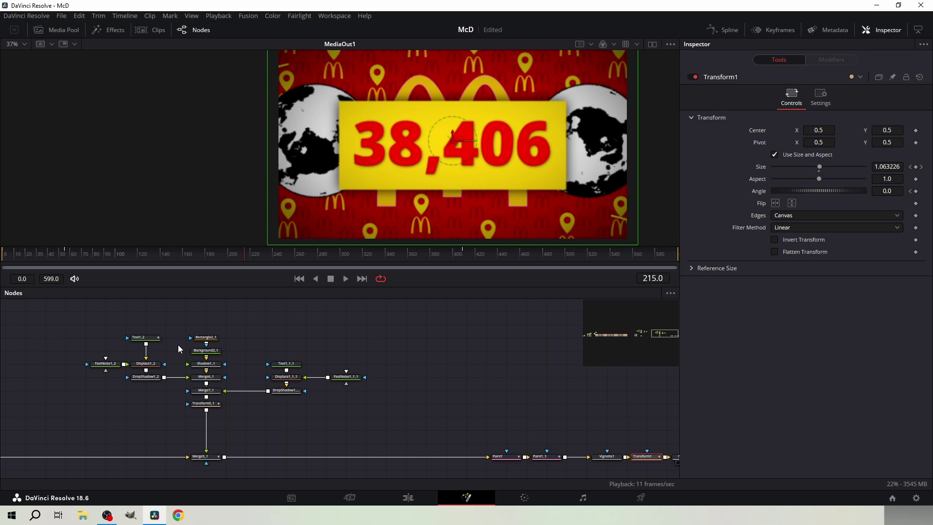
pyautogui.click(734, 161)
pyautogui.press('BackSpace')
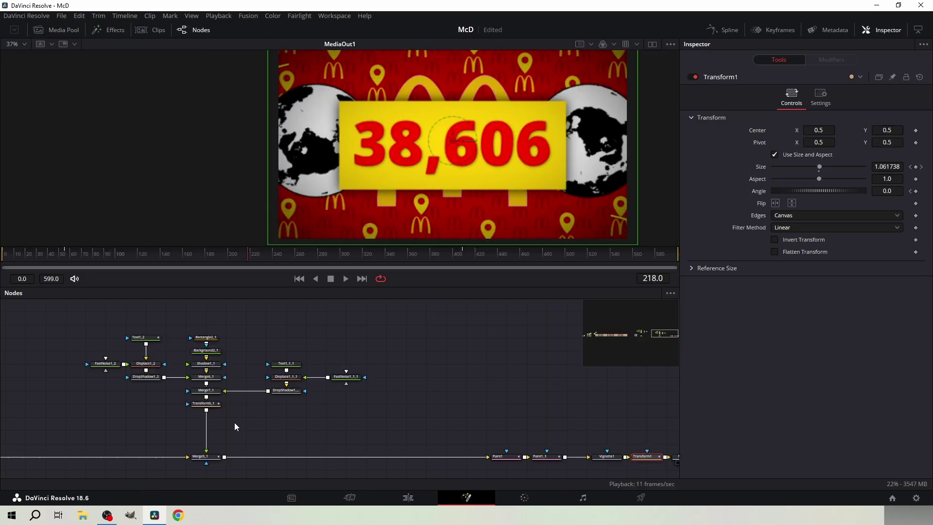
pyautogui.click(746, 165)
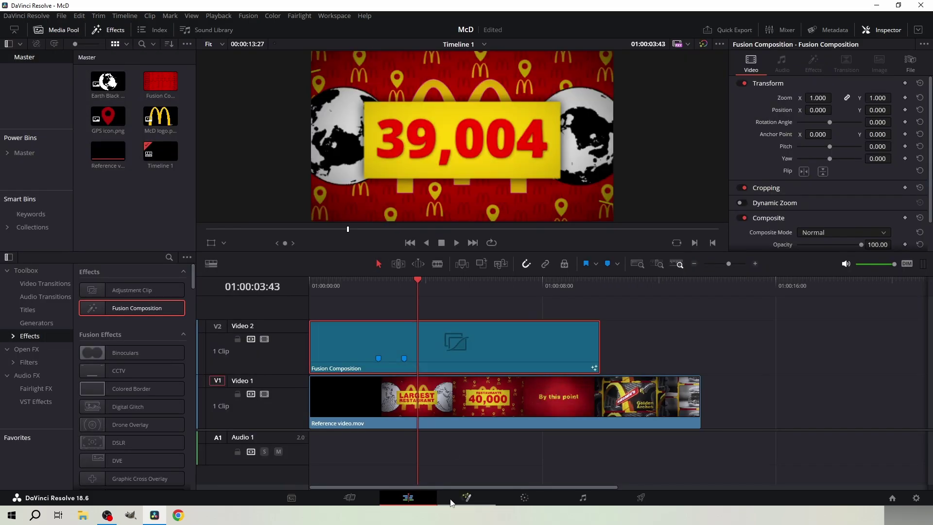
# Step: Keyframe Text1_2's text at 39,203 on frame 223 and 39,402 on frame 225, following the reference video
pyautogui.click(450, 502)
pyautogui.press('BackSpace')
pyautogui.press('BackSpace')
pyautogui.press('BackSpace')
pyautogui.write('203')
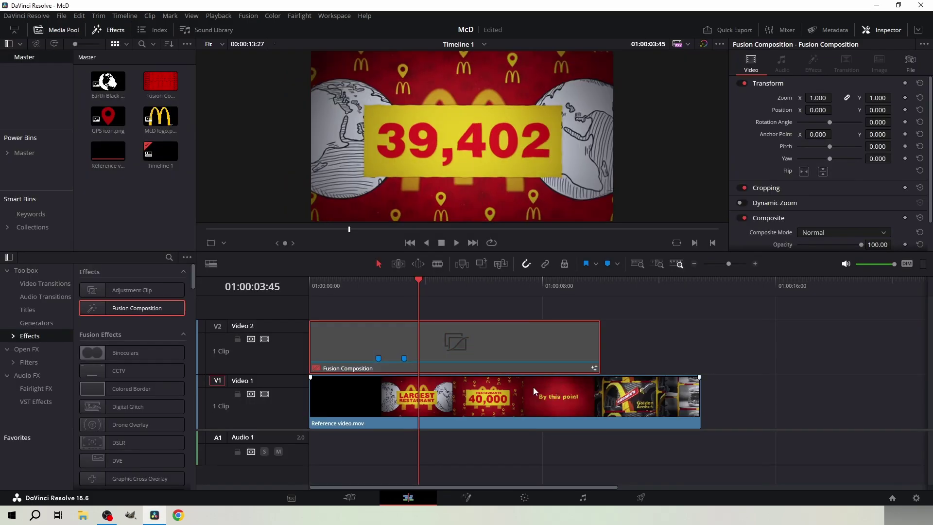
pyautogui.press('d')
pyautogui.click(448, 499)
pyautogui.click(811, 157)
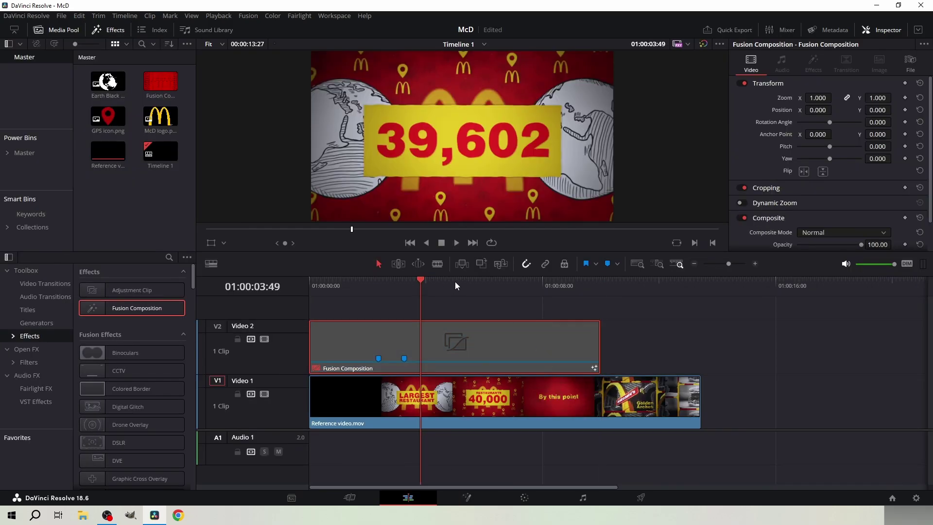
# Step: Complete Text1_2's count with 39,602, 39,801 on frame 230 and a final 40,000, timed to the reference video
pyautogui.press('Left')
pyautogui.press('Left')
pyautogui.press('Left')
pyautogui.press('Left')
pyautogui.press('Left')
pyautogui.click(477, 499)
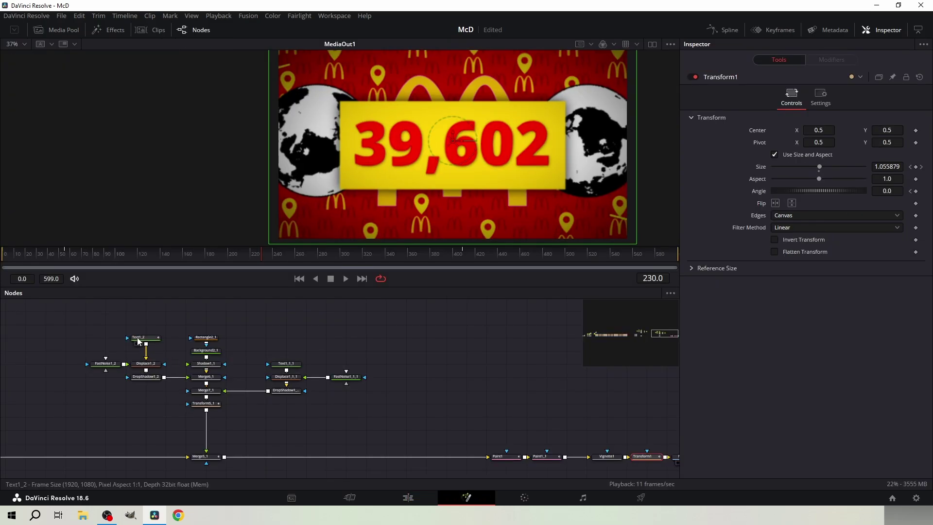
pyautogui.press('BackSpace')
pyautogui.press('BackSpace')
pyautogui.press('BackSpace')
pyautogui.write('801')
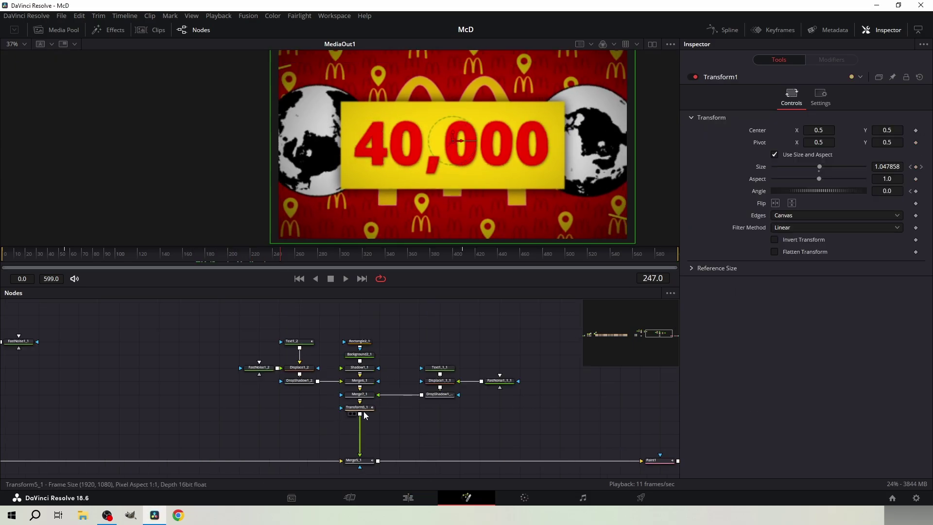
# Step: Insert a Transform after DropShadow1_2 and keyframe its Center Y at 0.5 on frame 247 and 0.461 on frame 249
pyautogui.click(365, 411)
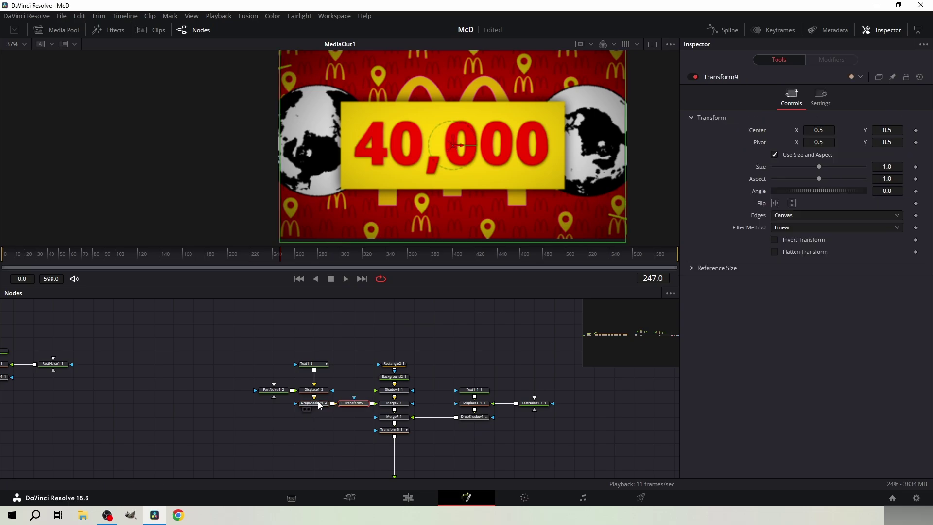
pyautogui.click(915, 130)
pyautogui.press('Right')
pyautogui.press('Right')
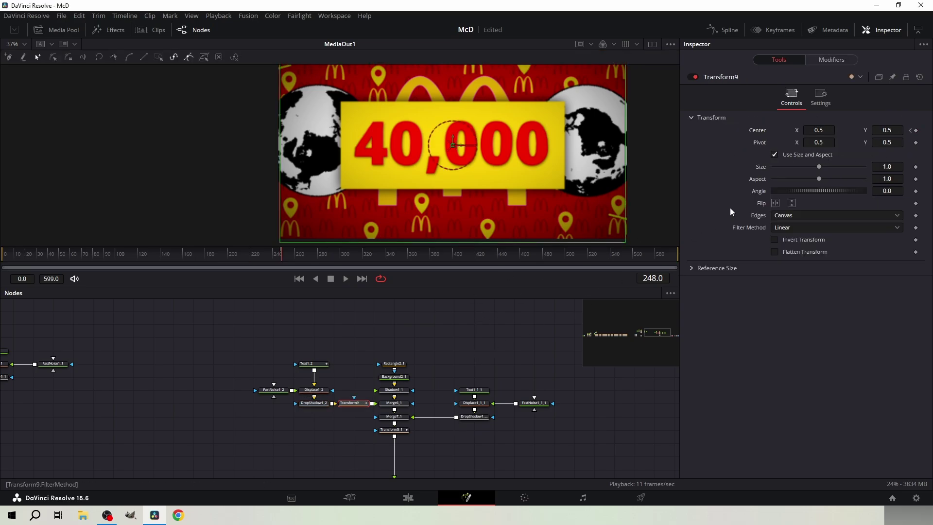
pyautogui.moveTo(886, 130); pyautogui.dragTo(865, 131)
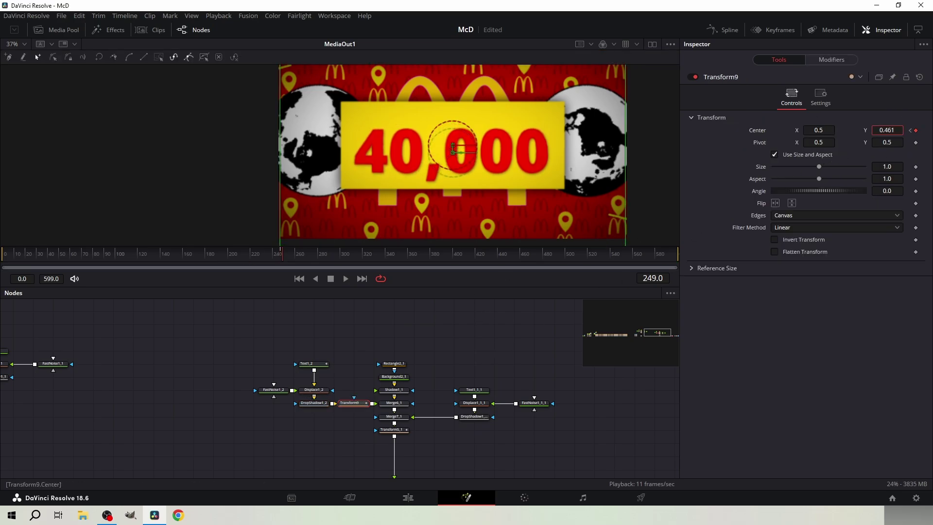
# Step: Change Text1_1_1's wording to RESTAURANTS and check the reference video around 01:00:04:09 for its timing
pyautogui.click(474, 390)
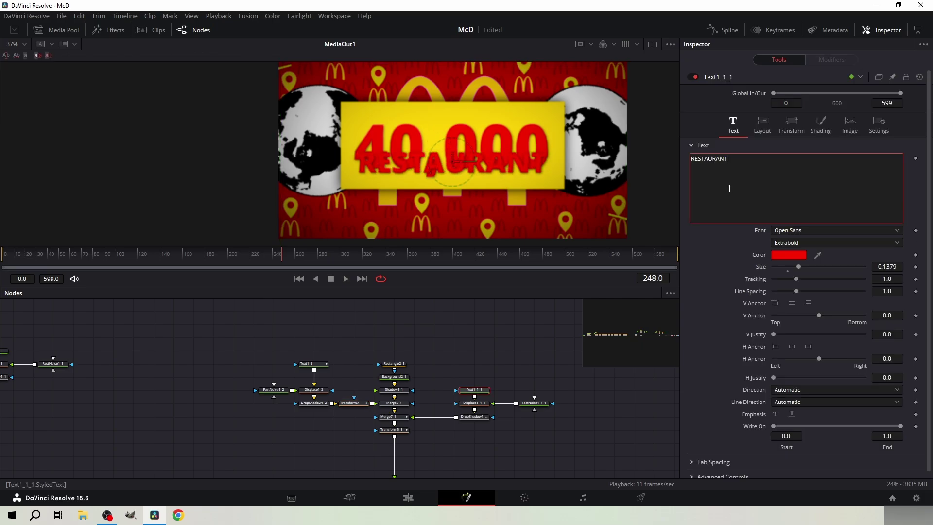
pyautogui.click(421, 498)
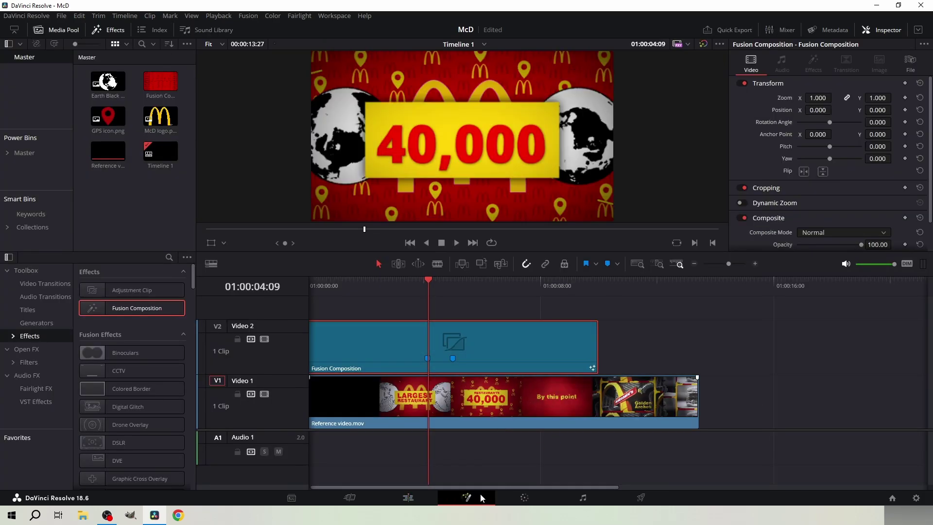
pyautogui.click(467, 498)
# Step: Keyframe Merge7_1's Blend at 0 on frame 249 and full on frame 250, and fit RESTAURANTS above 40,000 with a smaller-scaled Transform
pyautogui.click(206, 390)
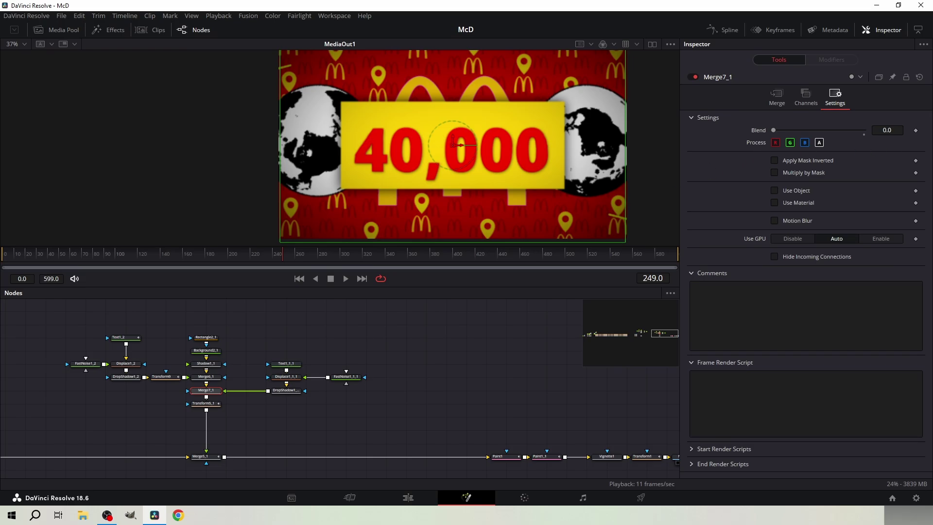
pyautogui.click(915, 130)
pyautogui.press('Right')
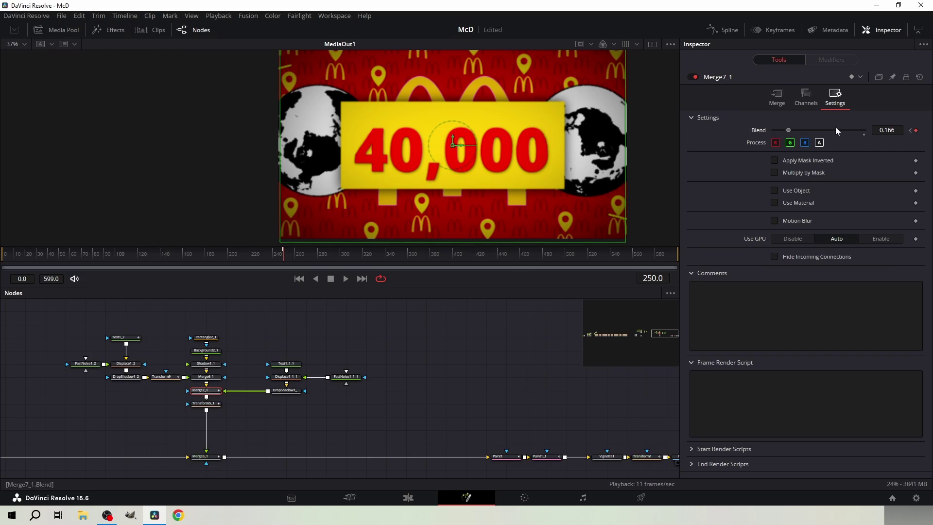
pyautogui.doubleClick(836, 131)
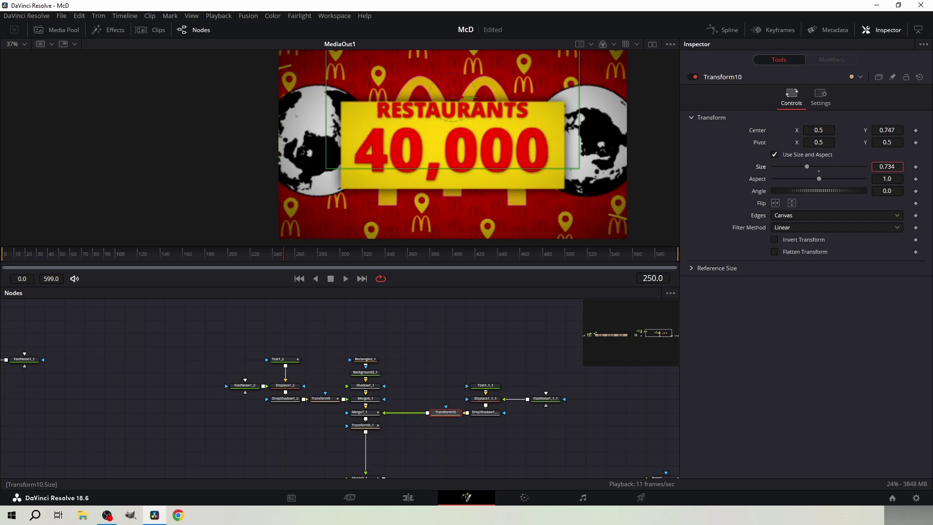
pyautogui.moveTo(886, 131); pyautogui.dragTo(871, 131)
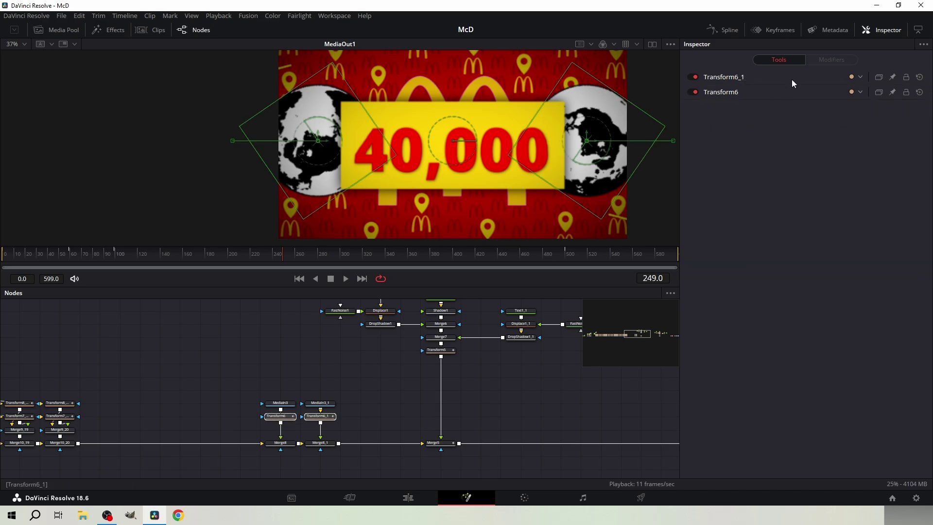
# Step: Slide both globes out of frame between Center keyframes on frames 249 and 266, and ease the motion into its end
pyautogui.click(830, 78)
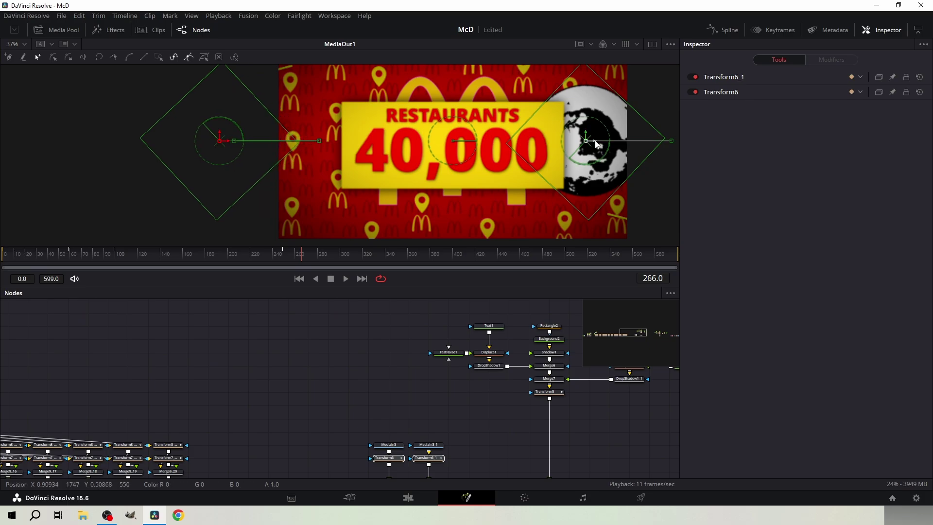
pyautogui.moveTo(595, 141); pyautogui.dragTo(695, 146)
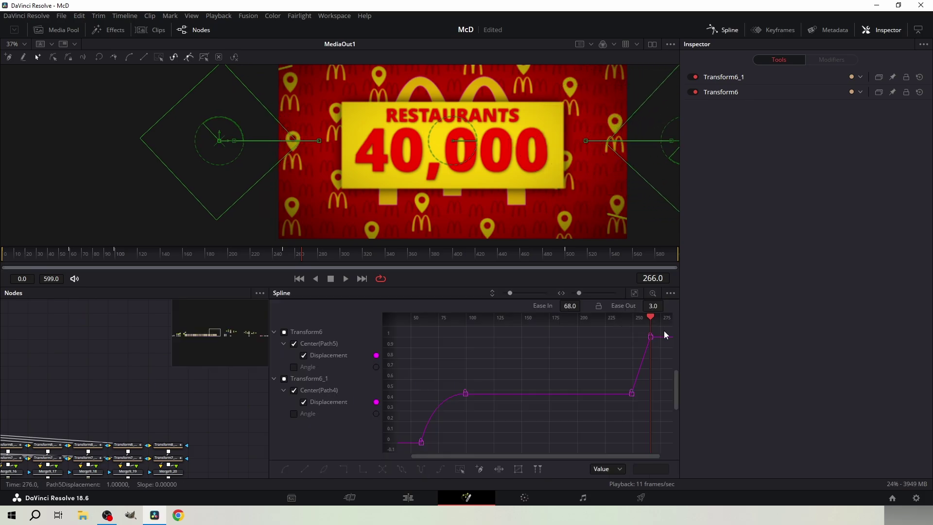
pyautogui.scroll(5, 656, 335)
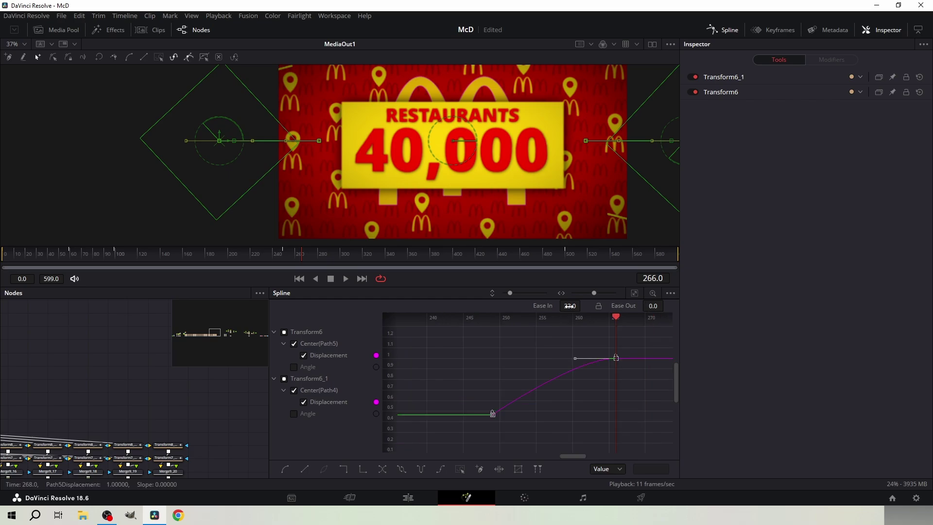
# Step: Duplicate the whole RESTAURANTS 40,000 box node group and insert the copy into the main chain between Merge5_1 and Paint1
pyautogui.moveTo(386, 462); pyautogui.dragTo(165, 356)
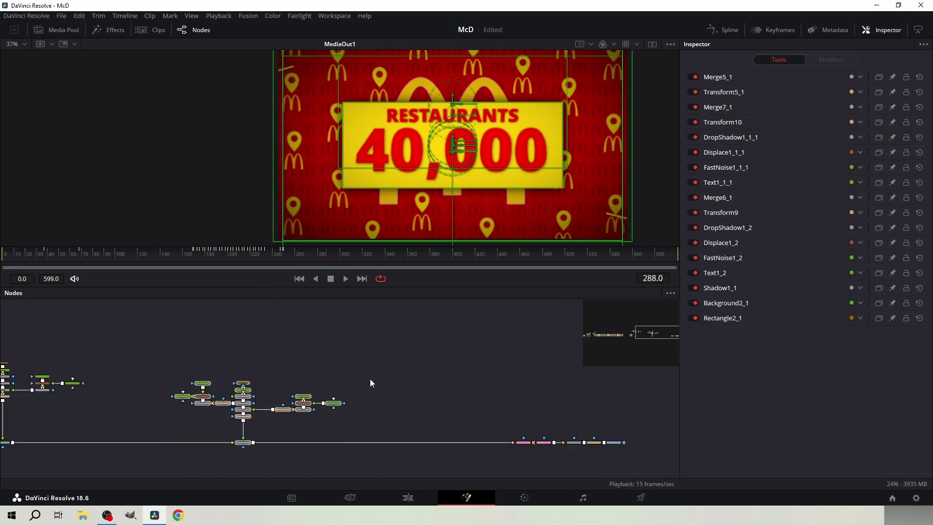
pyautogui.click(403, 396)
pyautogui.moveTo(402, 397); pyautogui.dragTo(433, 443)
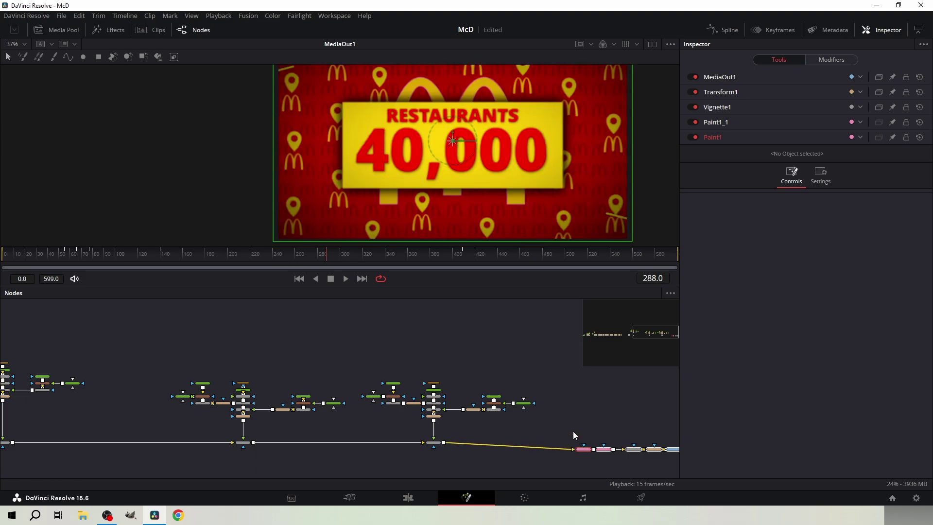
pyautogui.moveTo(573, 432); pyautogui.dragTo(529, 429)
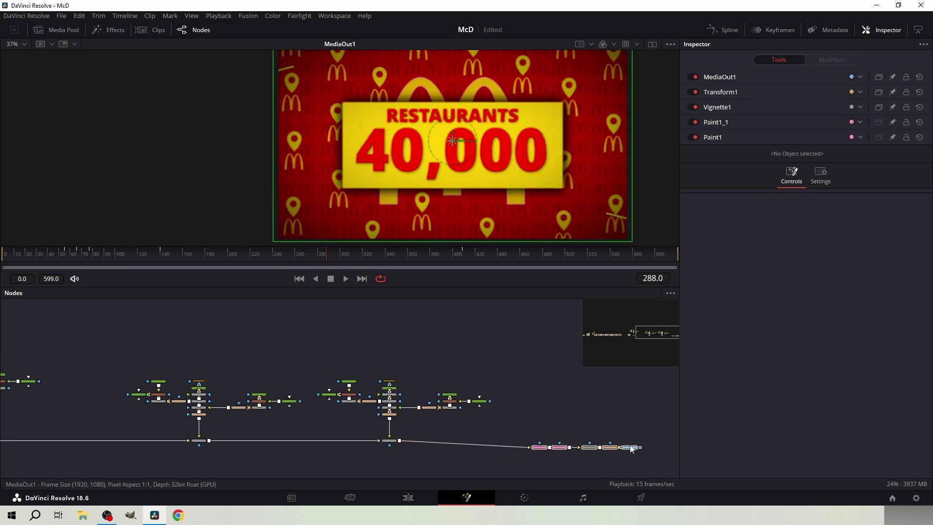
# Step: Line up the output nodes with the main chain, and keyframe Merge5_1's Blend at full on frame 309 and 0 on frame 310
pyautogui.moveTo(632, 448); pyautogui.dragTo(632, 440)
pyautogui.doubleClick(656, 278)
pyautogui.write('308')
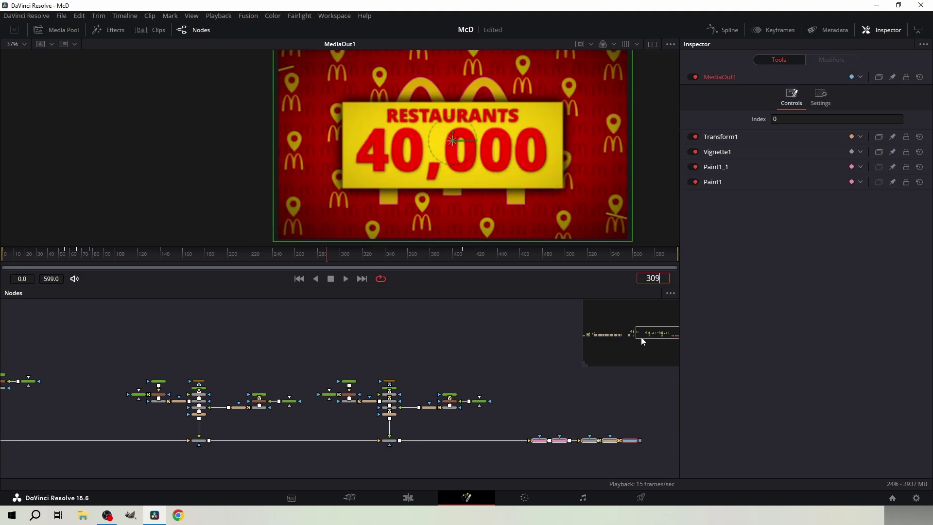
pyautogui.press('Return')
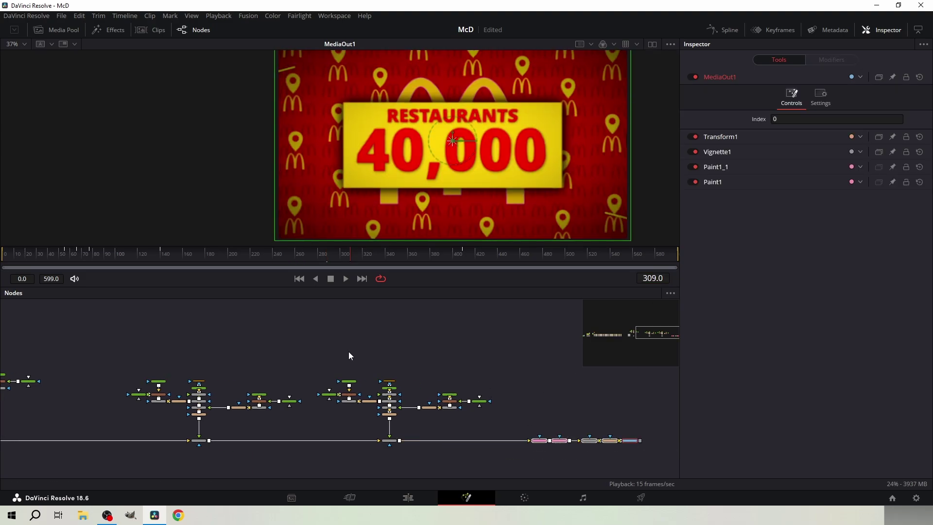
pyautogui.moveTo(329, 408); pyautogui.dragTo(512, 445)
pyautogui.click(385, 476)
pyautogui.scroll(-2, 385, 467)
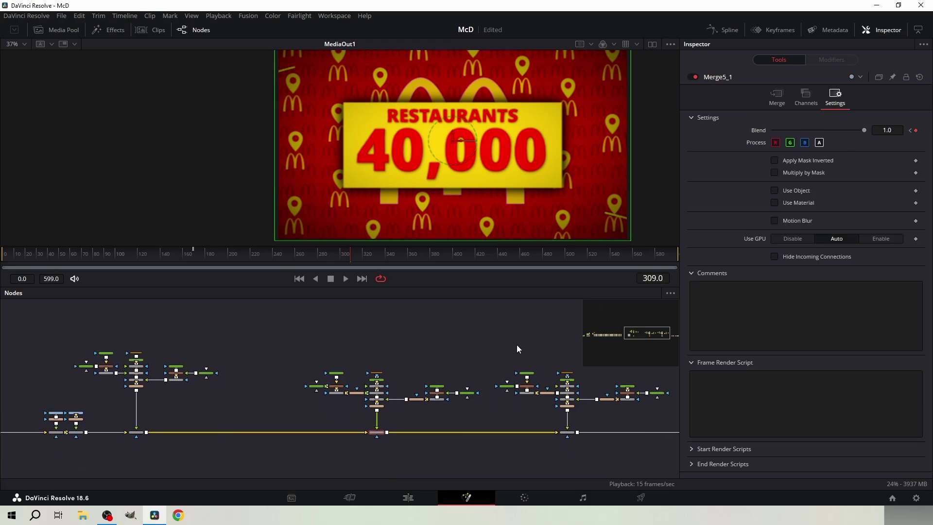
pyautogui.moveTo(774, 129); pyautogui.dragTo(763, 130)
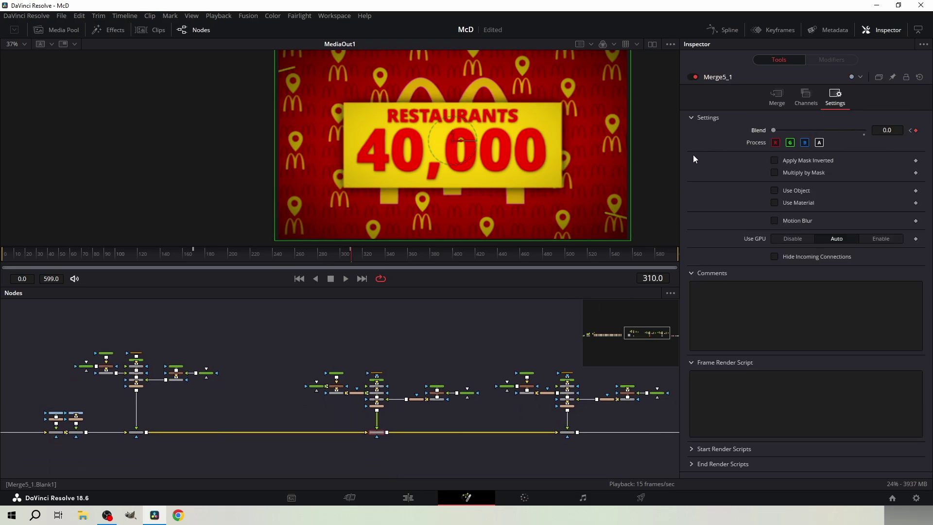
pyautogui.hscroll(2, 468, 330)
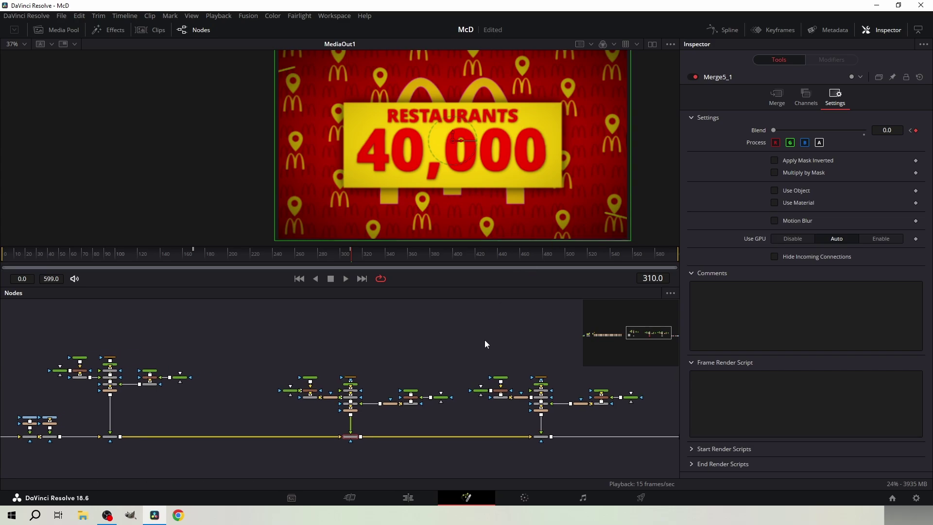
# Step: Keyframe Merge5_1_1's Blend at 0 on frame 309 and full on frame 310, and remove its old keyframes on frames 169 and 170
pyautogui.press('Left')
pyautogui.click(540, 438)
pyautogui.click(836, 99)
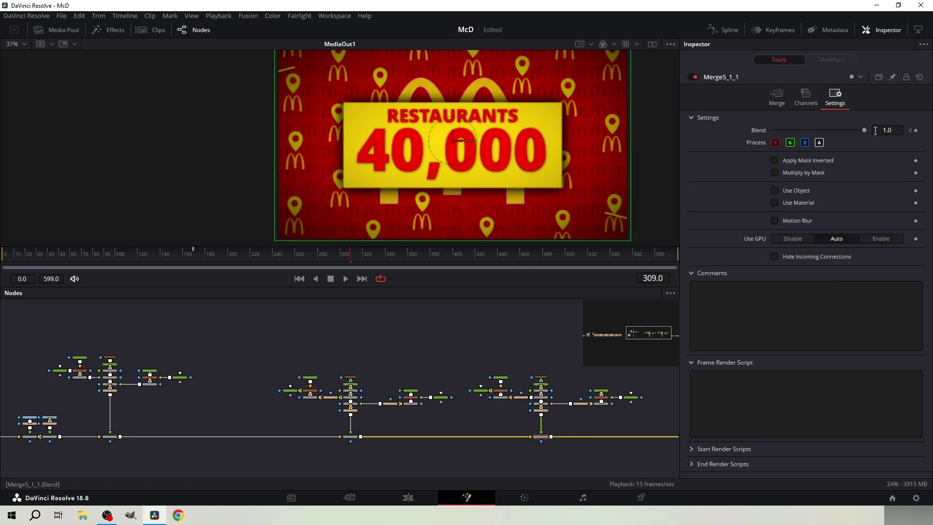
pyautogui.moveTo(849, 130); pyautogui.dragTo(770, 131)
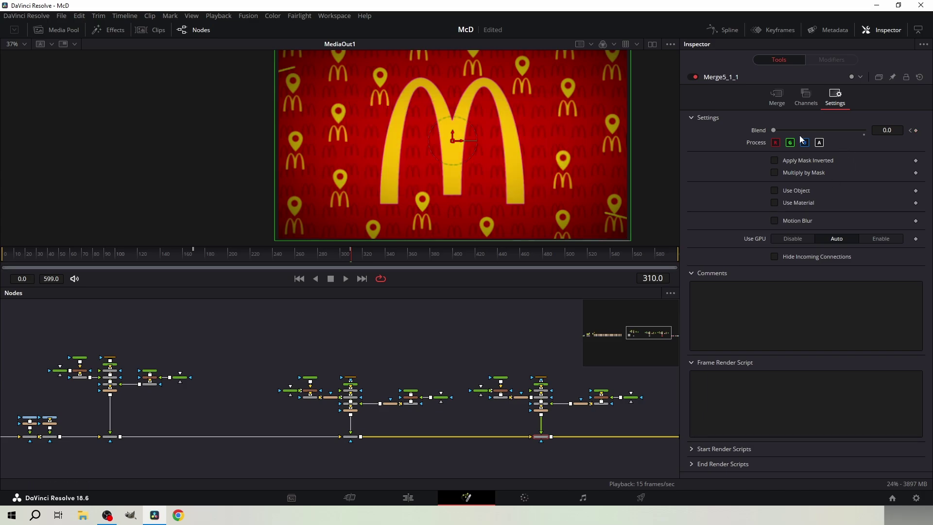
pyautogui.press('Right')
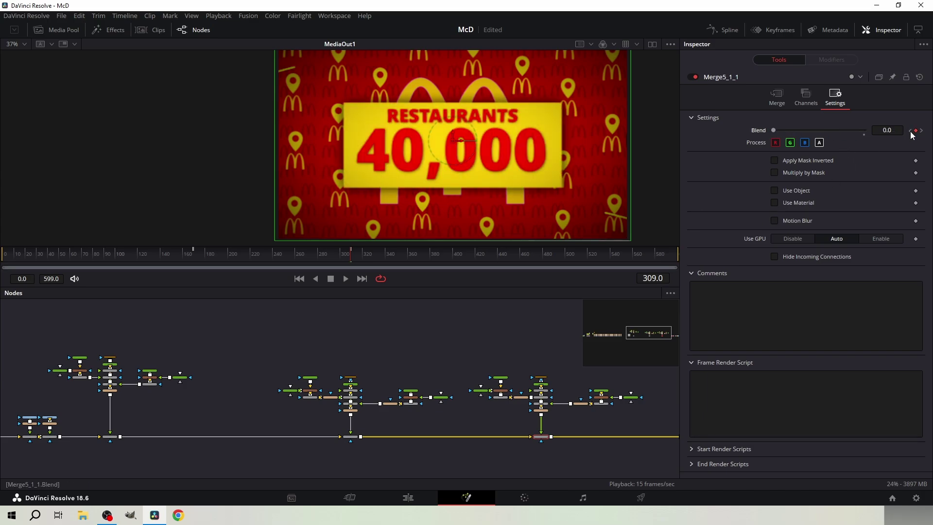
pyautogui.click(910, 131)
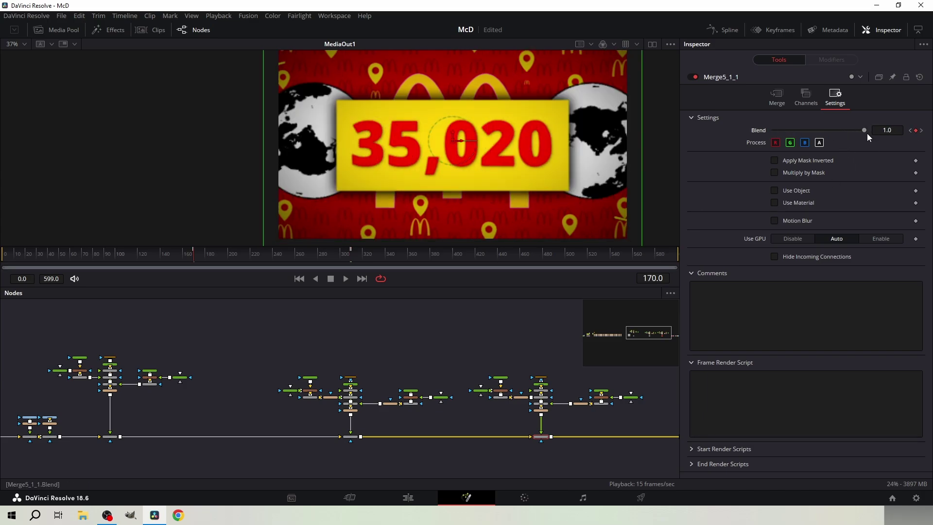
pyautogui.press('Left')
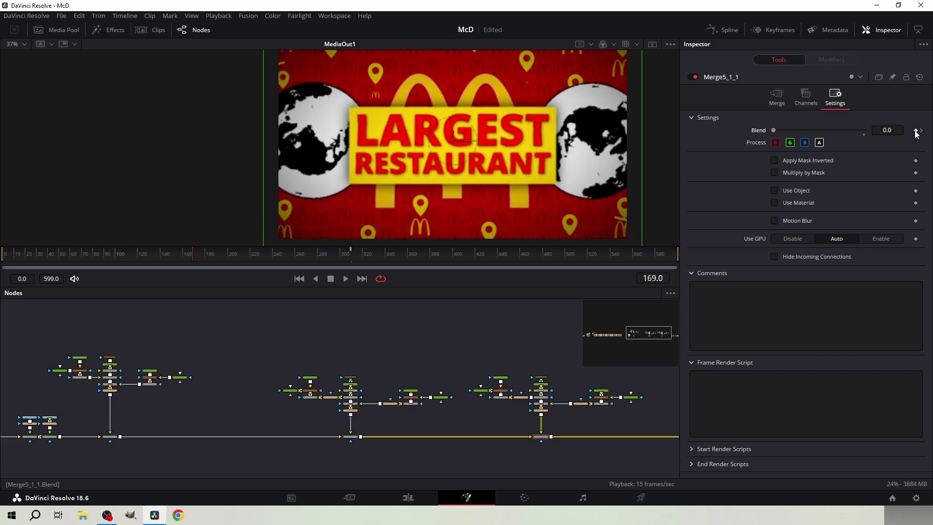
# Step: Set Merge7_1_1's Blend to 0 on frame 310, and resize the duplicate yellow box to about 0.48 wide and slightly shorter
pyautogui.moveTo(353, 242)
pyautogui.mouseDown()
pyautogui.moveTo(336, 252)
pyautogui.moveTo(370, 250)
pyautogui.mouseUp()
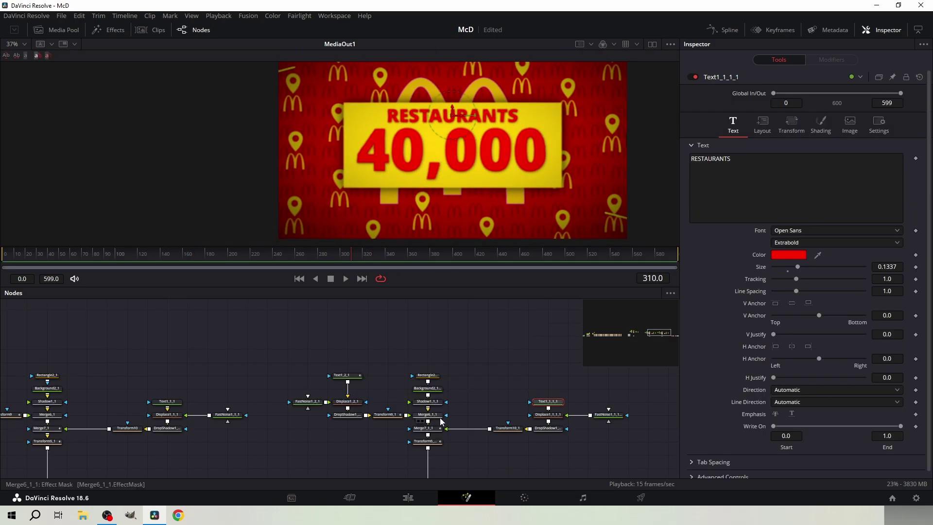
pyautogui.click(437, 428)
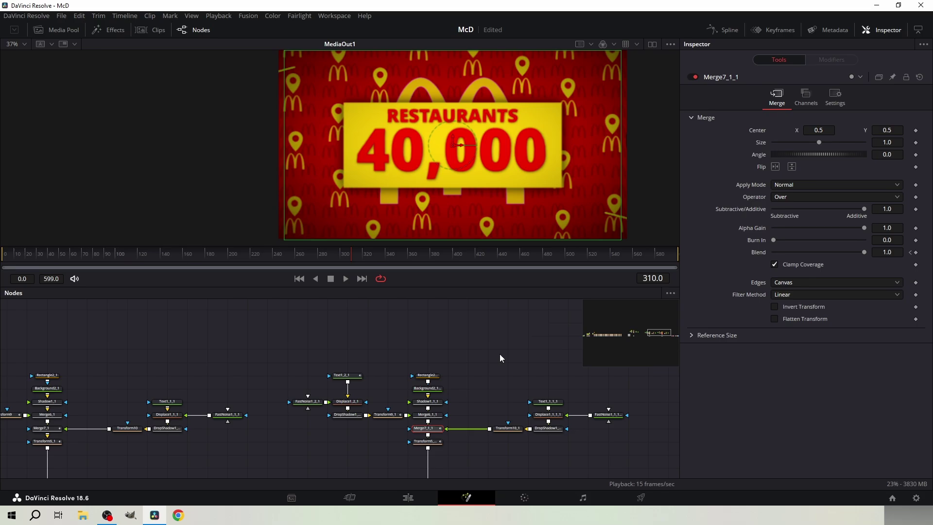
pyautogui.click(835, 97)
pyautogui.moveTo(863, 131); pyautogui.dragTo(682, 132)
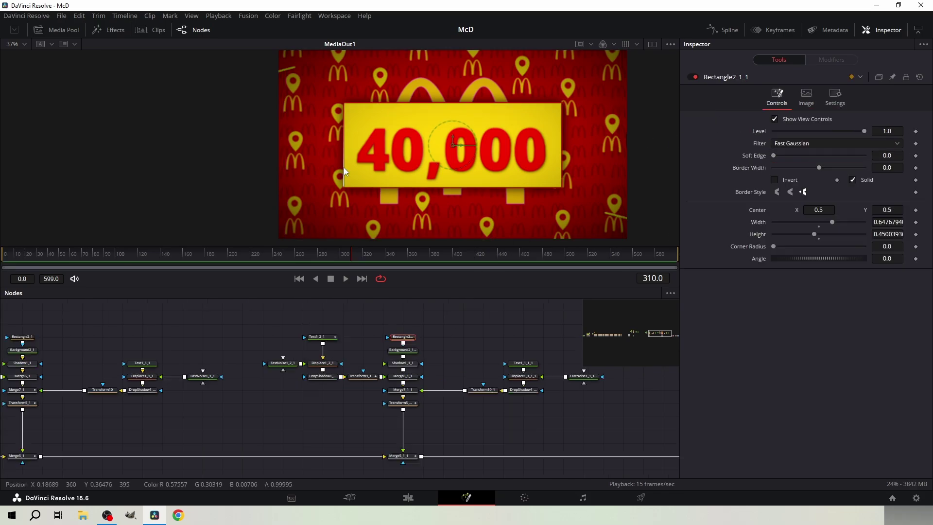
pyautogui.moveTo(343, 167); pyautogui.dragTo(383, 153)
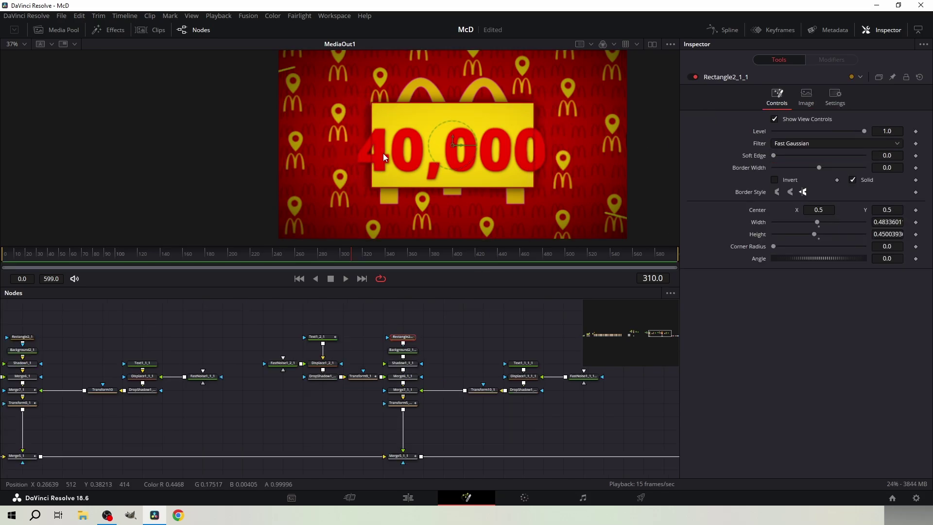
pyautogui.moveTo(470, 101); pyautogui.dragTo(470, 103)
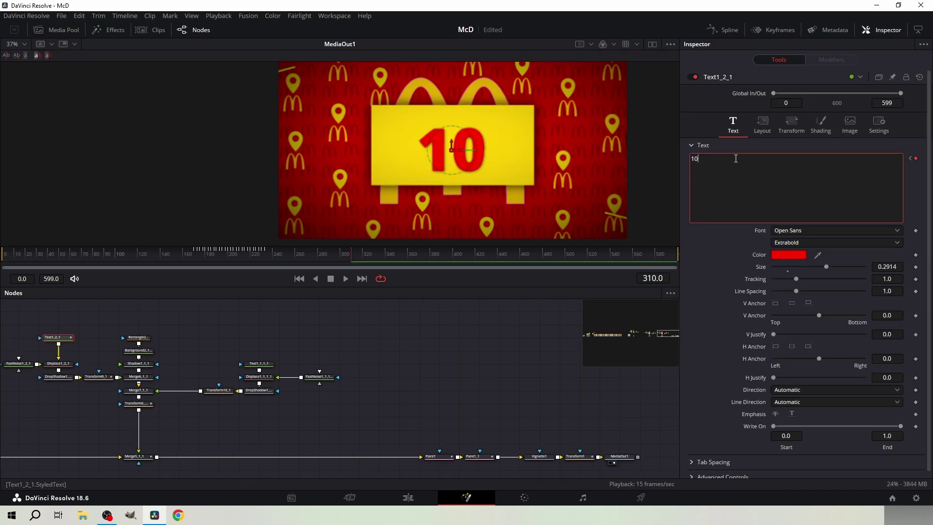
# Step: Change Text1_2_1's number to 101 on frame 310, enlarge it to size 0.3316 and center it in the yellow box
pyautogui.write('1')
pyautogui.moveTo(827, 266); pyautogui.dragTo(829, 266)
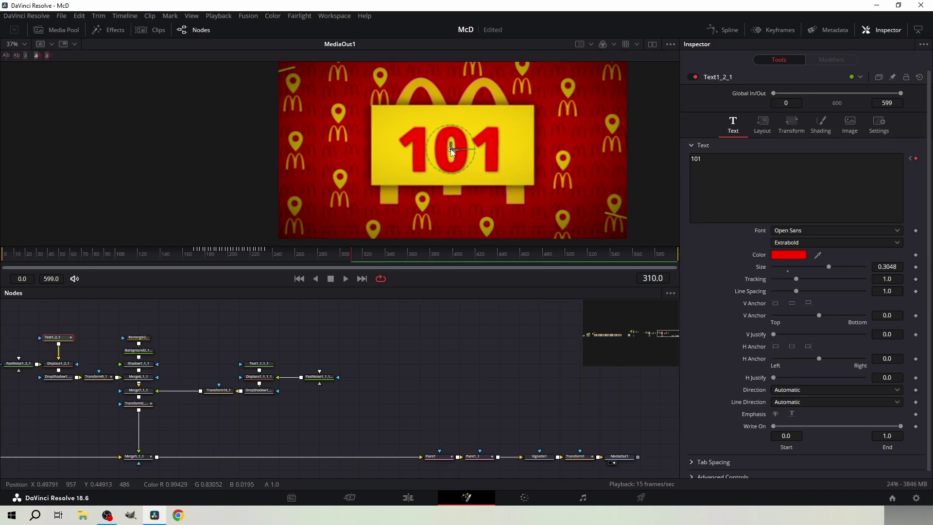
pyautogui.moveTo(451, 151); pyautogui.dragTo(450, 150)
pyautogui.moveTo(826, 268); pyautogui.dragTo(833, 267)
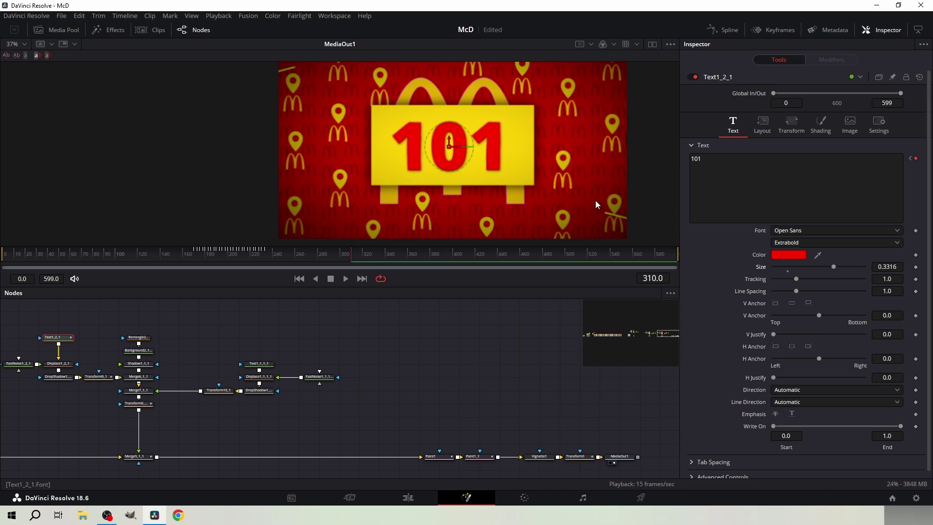
pyautogui.moveTo(448, 149); pyautogui.dragTo(449, 147)
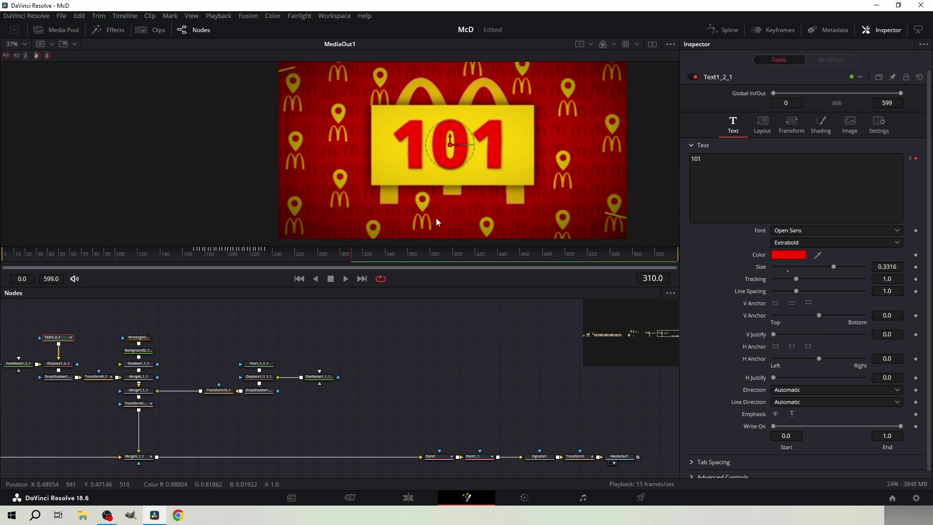
# Step: Compare with the reference video at 01:00:05:13 and keyframe the Text1_2_1 counter to 103 on frame 313
pyautogui.moveTo(417, 309); pyautogui.dragTo(554, 320)
pyautogui.click(408, 499)
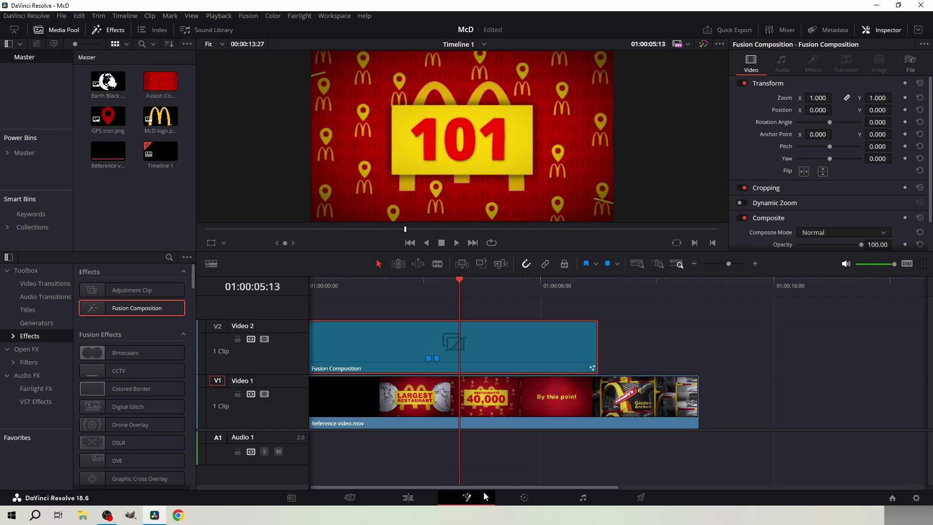
pyautogui.click(467, 497)
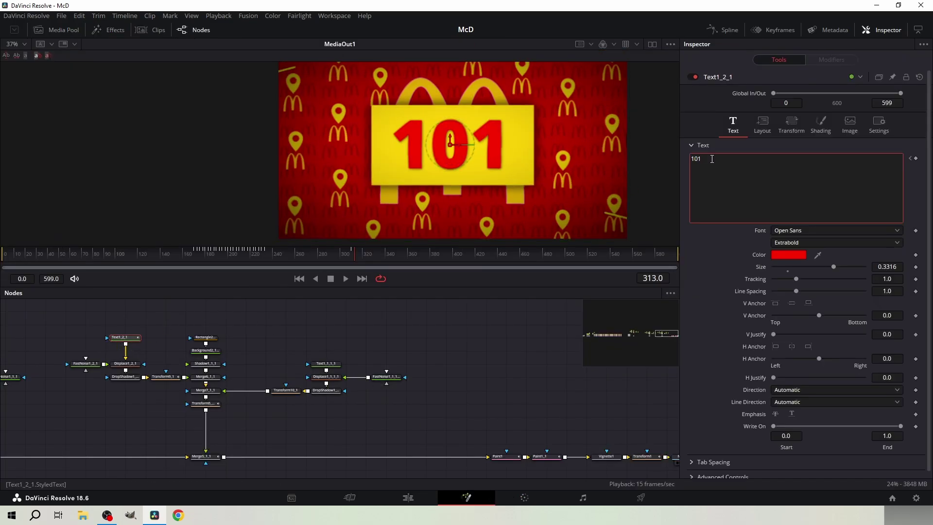
pyautogui.press('BackSpace')
pyautogui.write('3')
# Step: Continue matching the counter to the reference video from frame 315 onward, keyframing it up to 107
pyautogui.click(408, 497)
pyautogui.press('Right')
pyautogui.press('Right')
pyautogui.click(468, 497)
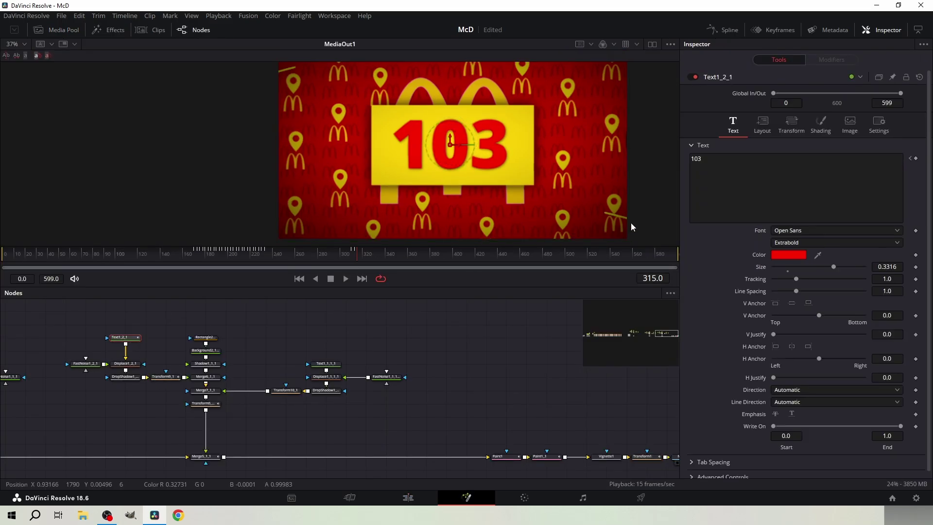
pyautogui.click(732, 168)
pyautogui.click(408, 498)
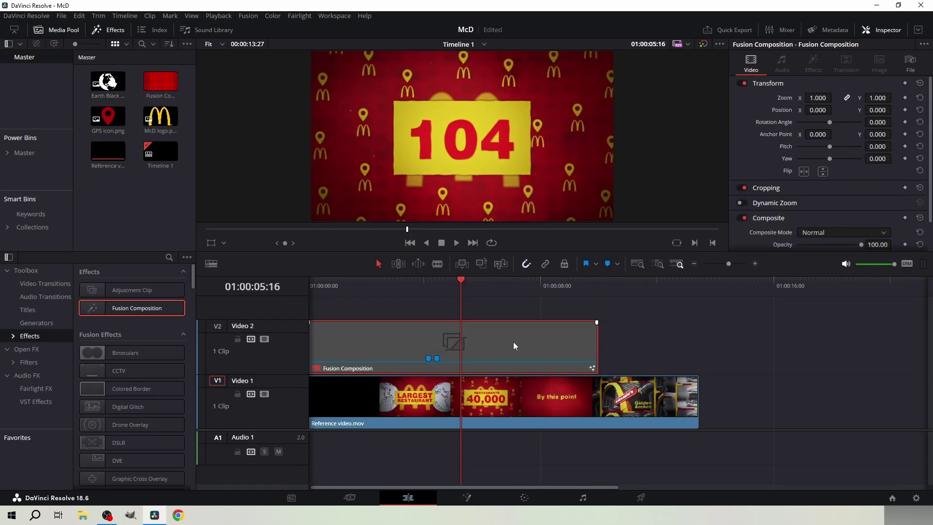
pyautogui.click(468, 497)
pyautogui.press('BackSpace')
pyautogui.write('7')
# Step: Check the reference at 01:00:05:20, return the viewer to MediaOut1 and keyframe the Text1_2_1 counter to 109 on frame 320
pyautogui.click(408, 497)
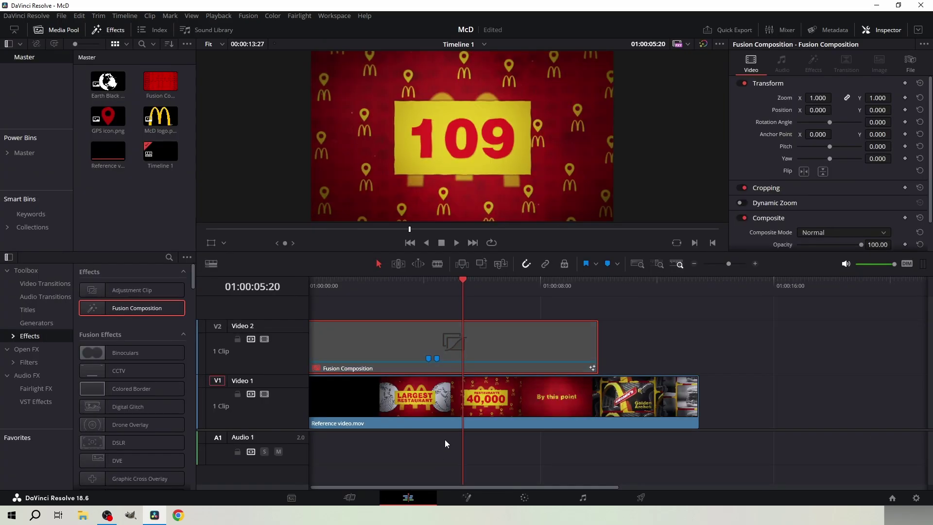
pyautogui.click(467, 497)
pyautogui.click(675, 457)
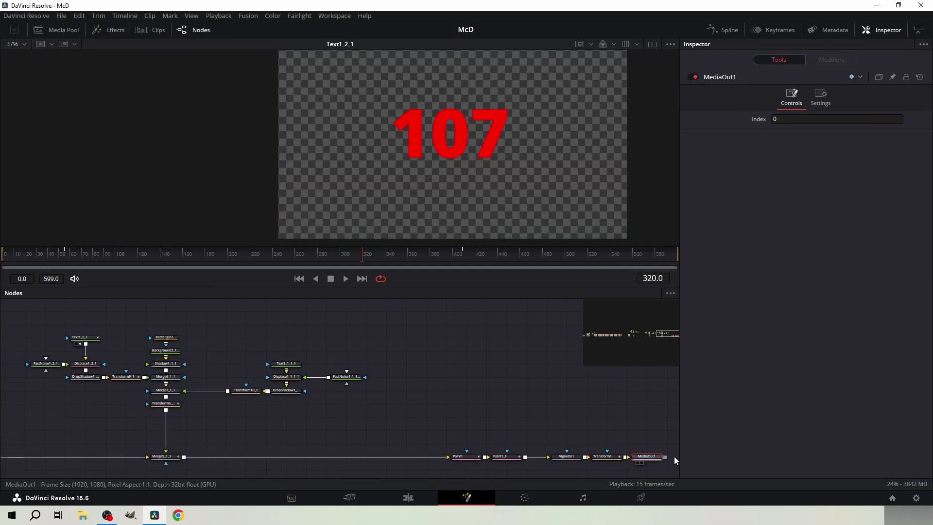
pyautogui.press('2')
pyautogui.click(88, 339)
pyautogui.click(756, 159)
pyautogui.press('BackSpace')
pyautogui.write('9')
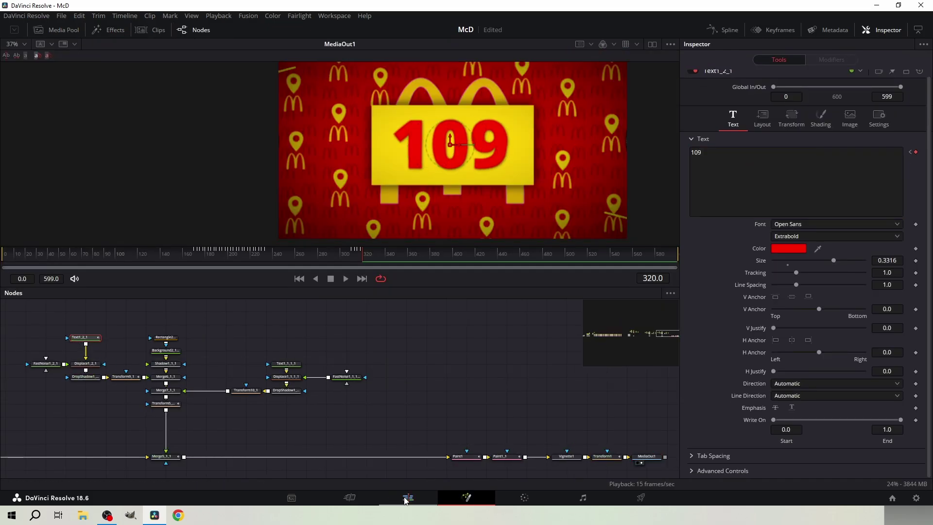
# Step: Keyframe the Text1_2_1 counter to 111 on frame 323, following the reference video
pyautogui.click(408, 498)
pyautogui.click(466, 498)
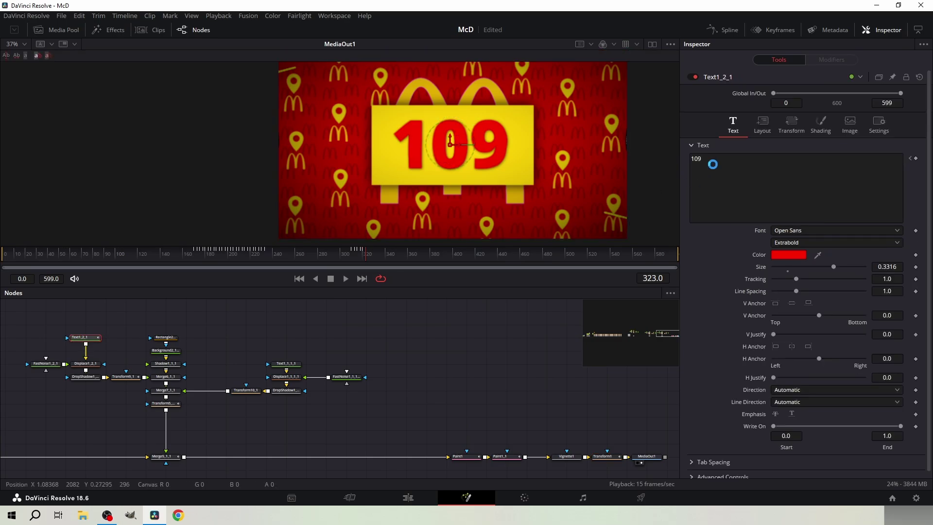
pyautogui.press('BackSpace')
pyautogui.press('BackSpace')
pyautogui.write('11')
# Step: Check the reference video at 01:00:05:25 and keyframe the Text1_2_1 counter to 113 on frame 325
pyautogui.click(408, 498)
pyautogui.press('Right')
pyautogui.press('Right')
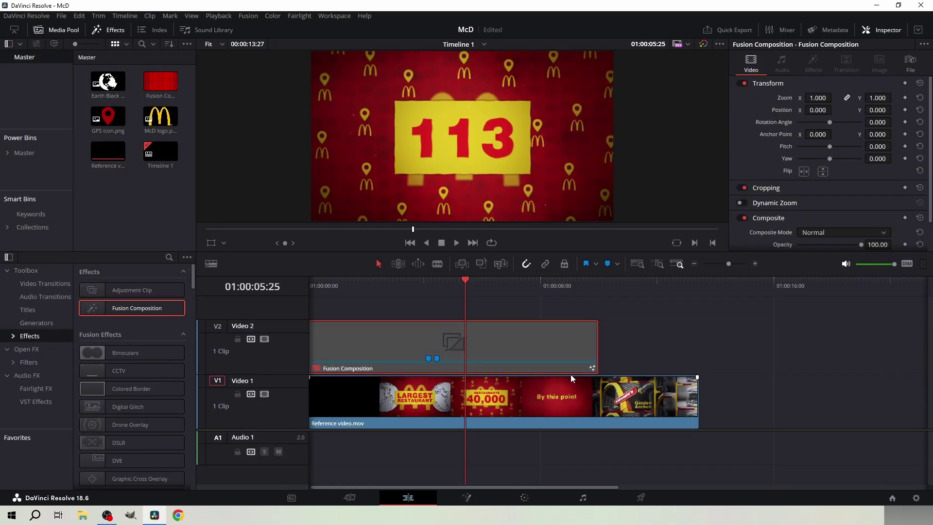
pyautogui.click(466, 498)
pyautogui.click(732, 160)
pyautogui.press('BackSpace')
pyautogui.write('3')
# Step: Advance three frames along the reference video and keyframe the Text1_2_1 counter to 115 on frame 328
pyautogui.click(408, 498)
pyautogui.press('Right')
pyautogui.press('Right')
pyautogui.press('Right')
pyautogui.click(467, 498)
pyautogui.click(82, 338)
pyautogui.click(716, 169)
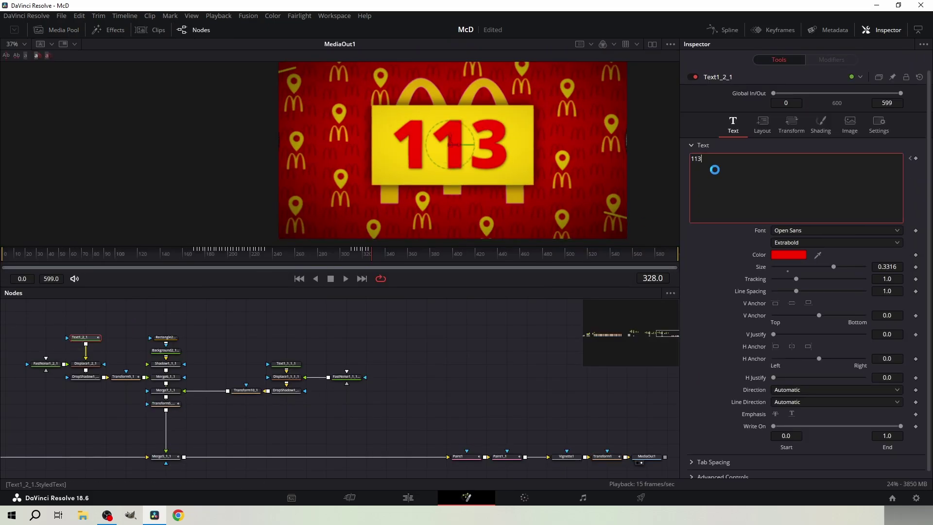
pyautogui.press('BackSpace')
pyautogui.write('5')
# Step: Advance two frames along the reference video and keyframe the Text1_2_1 counter to 116 on frame 330
pyautogui.click(408, 498)
pyautogui.press('Right')
pyautogui.press('Right')
pyautogui.click(466, 497)
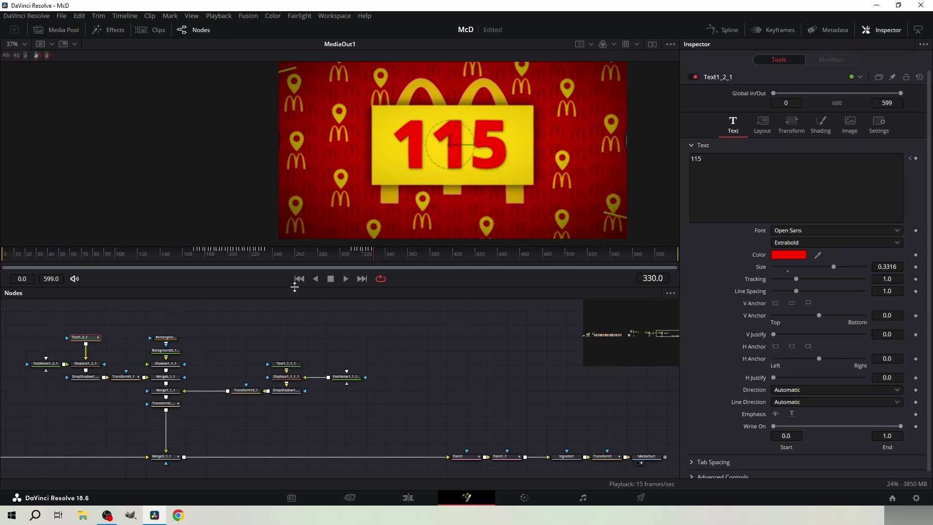
pyautogui.click(720, 163)
pyautogui.write('6')
# Step: Advance to 01:00:05:33 in the timeline and keyframe the Text1_2_1 counter to 118 on frame 333
pyautogui.click(409, 498)
pyautogui.press('Right')
pyautogui.press('Right')
pyautogui.press('Right')
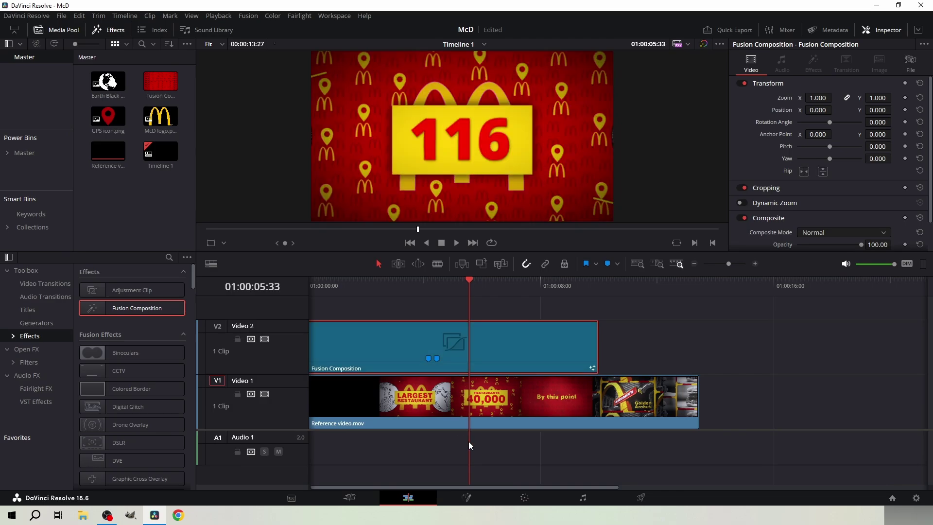
pyautogui.click(466, 497)
pyautogui.click(727, 160)
pyautogui.press('BackSpace')
pyautogui.write('8')
# Step: Check the reference video just past 01:00:05:34 and keyframe the Text1_2_1 counter to 120 there
pyautogui.click(408, 498)
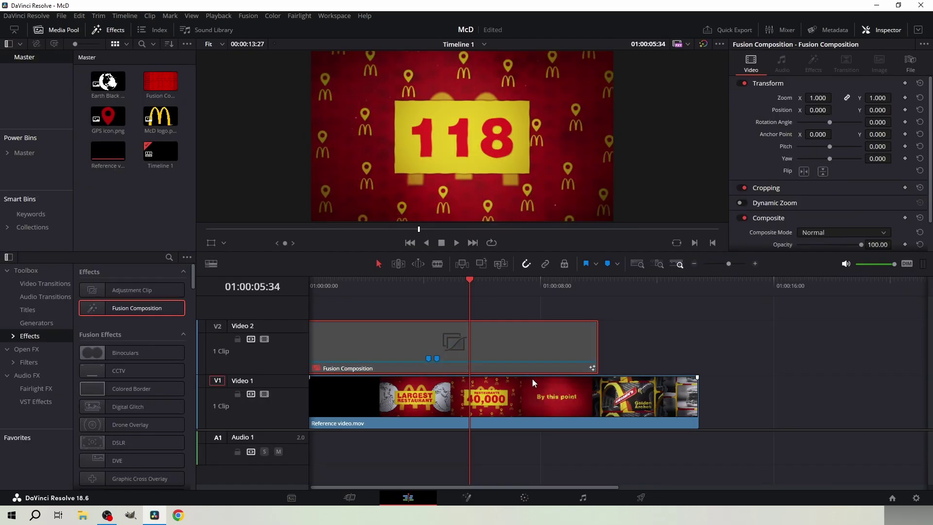
pyautogui.press('Right')
pyautogui.press('Right')
pyautogui.click(467, 497)
pyautogui.click(81, 337)
pyautogui.click(735, 162)
pyautogui.press('BackSpace')
pyautogui.press('BackSpace')
pyautogui.write('20')
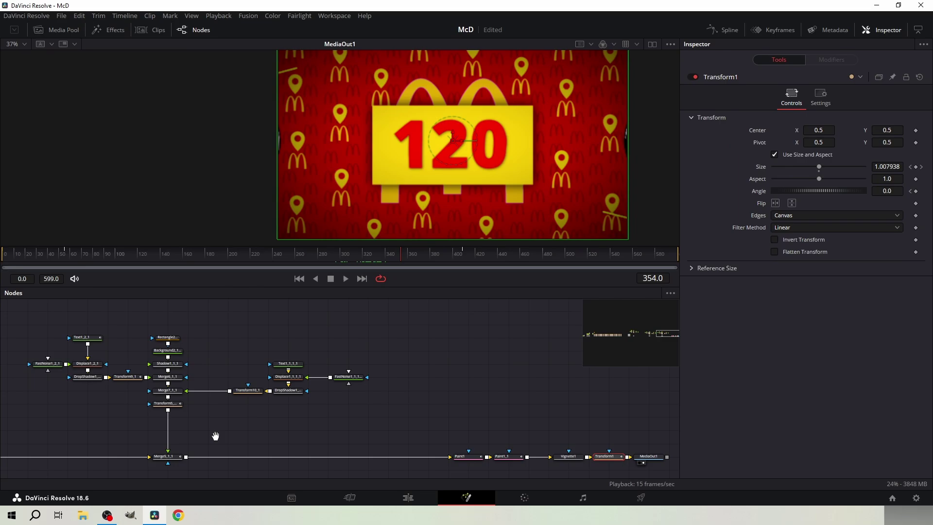
# Step: Keyframe Transform9_1's Center at Y 0.466 on frame 354 and higher on frame 358 to lift the number, and enable its Motion Blur
pyautogui.moveTo(217, 436); pyautogui.dragTo(433, 462)
pyautogui.click(355, 400)
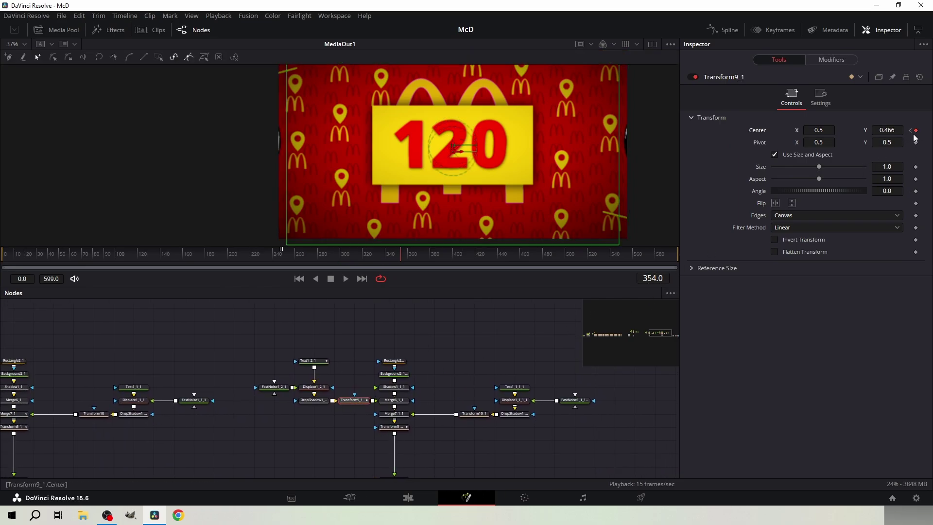
pyautogui.press('Right')
pyautogui.moveTo(890, 131); pyautogui.dragTo(910, 132)
pyautogui.click(821, 97)
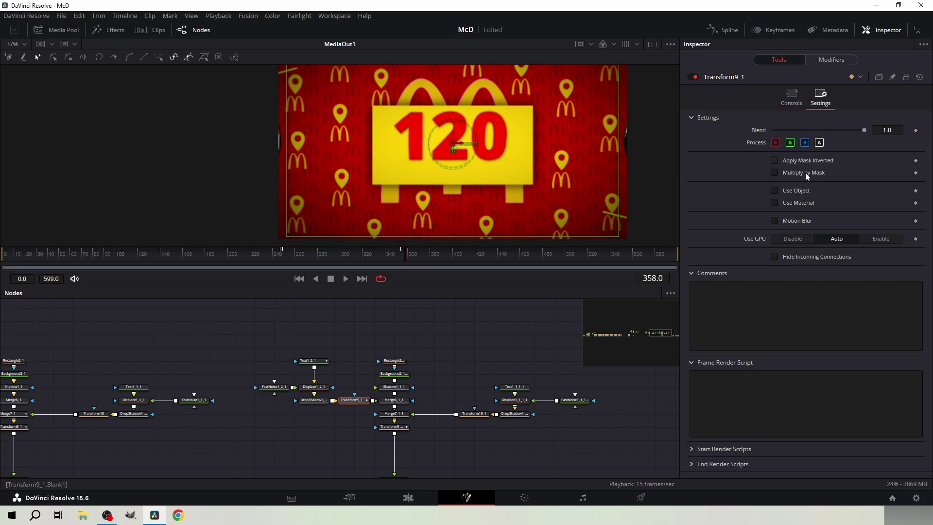
pyautogui.click(776, 221)
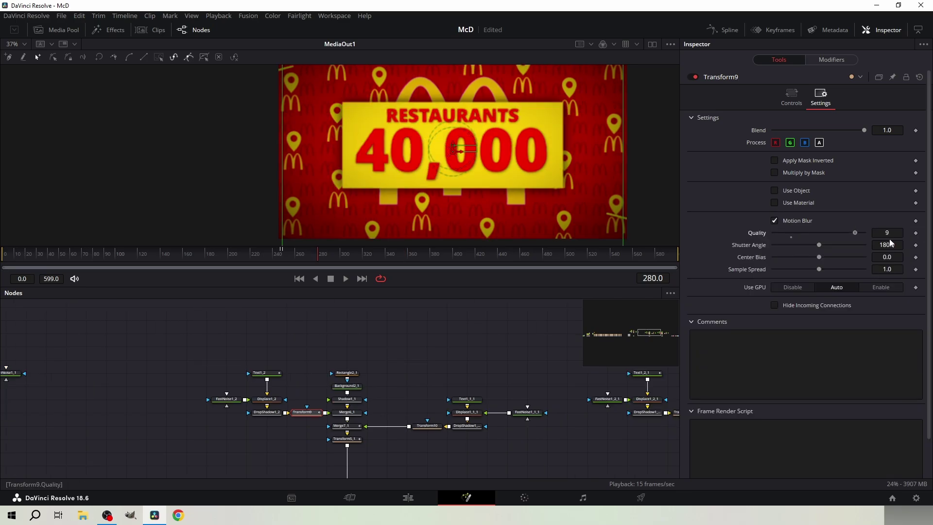
# Step: Set the Motion Blur on Transform9 and Transform9_1 to Quality 10 and Shutter Angle 360
pyautogui.moveTo(813, 245); pyautogui.dragTo(916, 246)
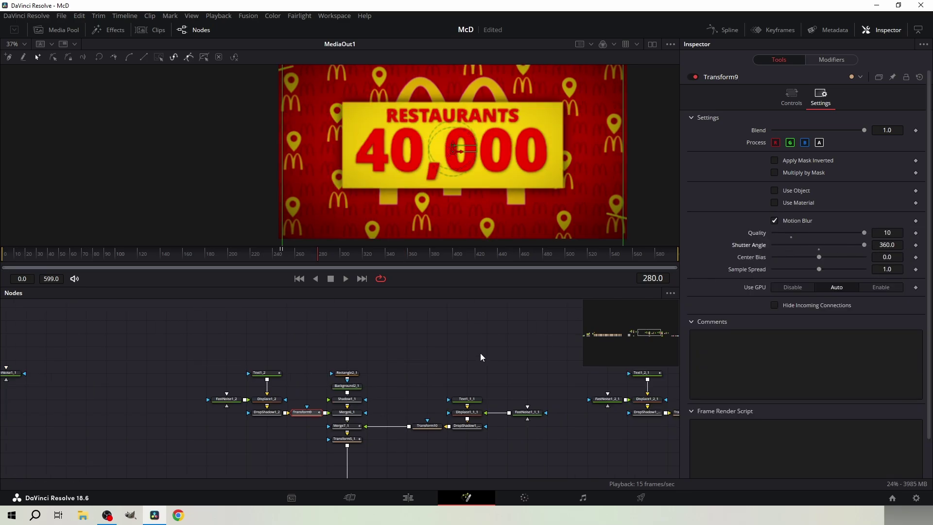
pyautogui.hscroll(5, 481, 354)
pyautogui.click(588, 411)
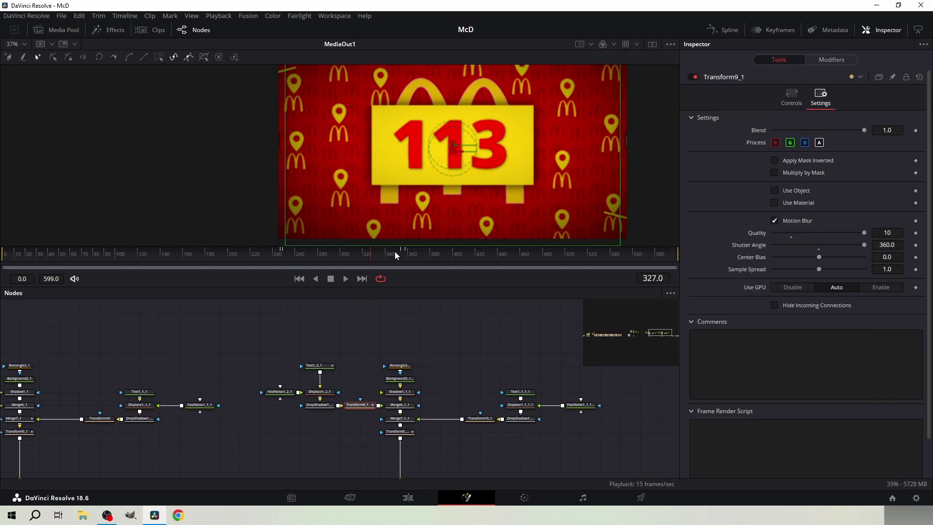
# Step: Keyframe Merge7_1_1's Blend at 0 on frame 354 and at 1.0 on frame 355
pyautogui.moveTo(394, 252); pyautogui.dragTo(401, 251)
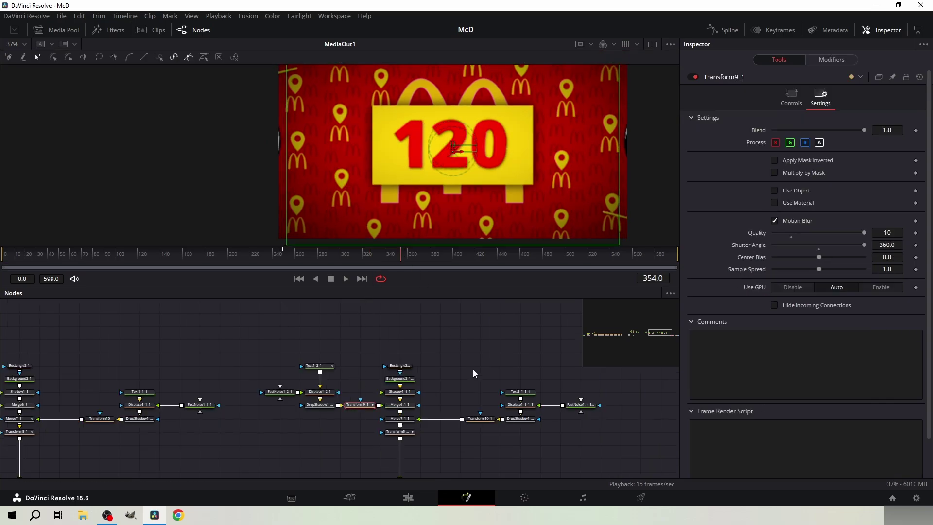
pyautogui.click(481, 419)
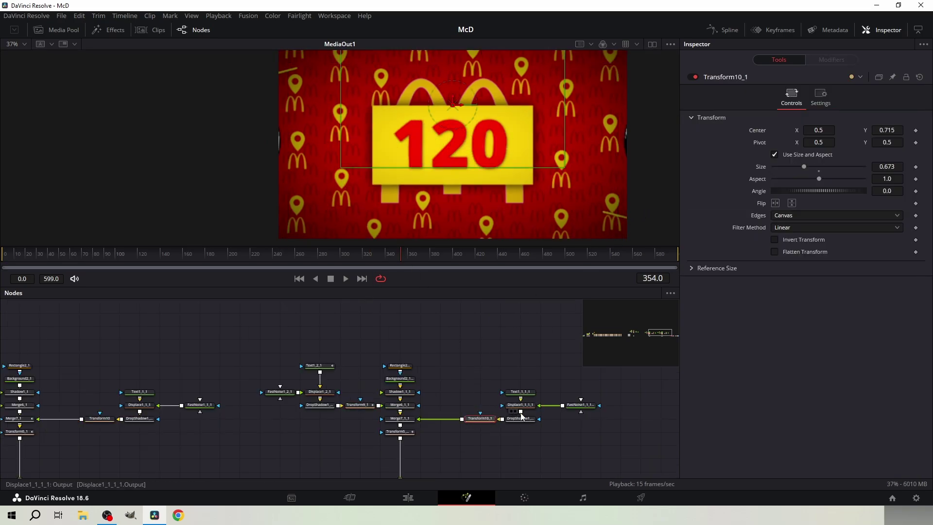
pyautogui.click(410, 421)
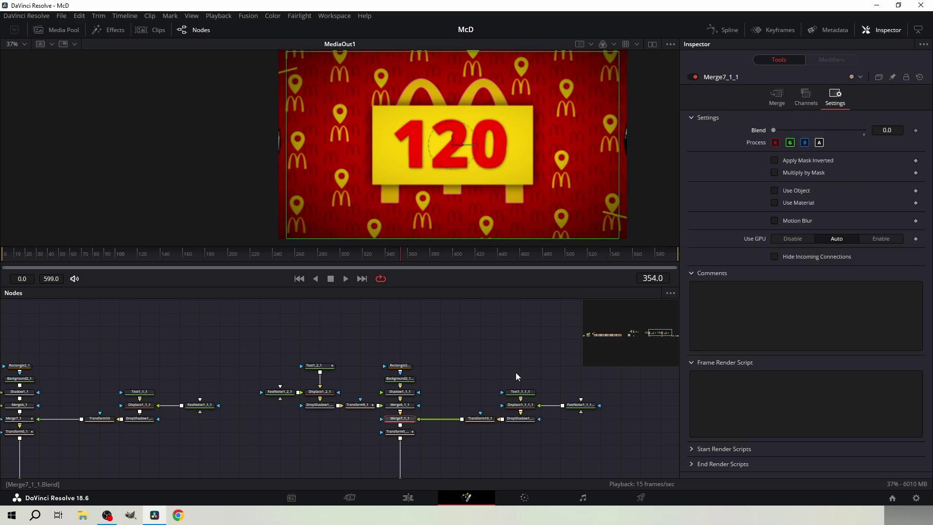
pyautogui.click(915, 130)
pyautogui.moveTo(776, 131); pyautogui.dragTo(864, 130)
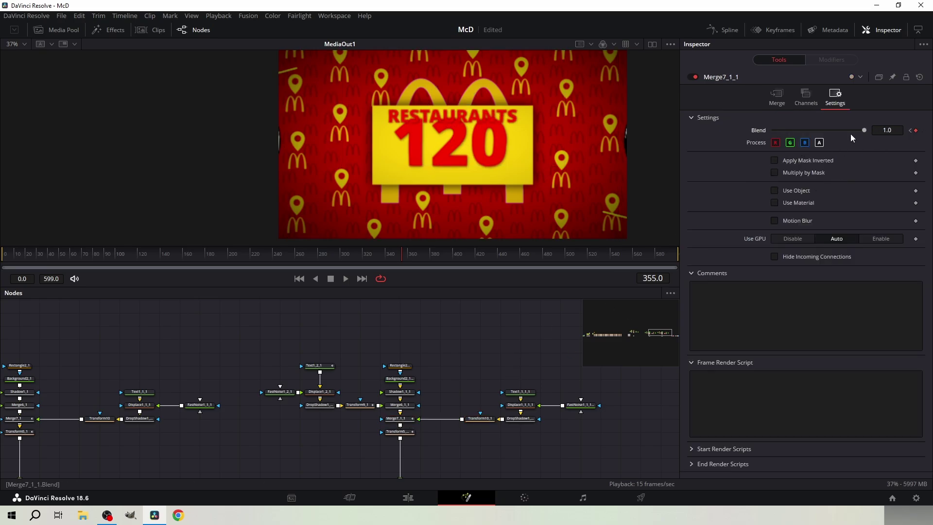
# Step: Change the Text1_1_1_1 label to COUNTRIES and place it below the 120 with Transform10_1 at Size 0.64 and Center Y about 0.647
pyautogui.click(520, 392)
pyautogui.press('BackSpace')
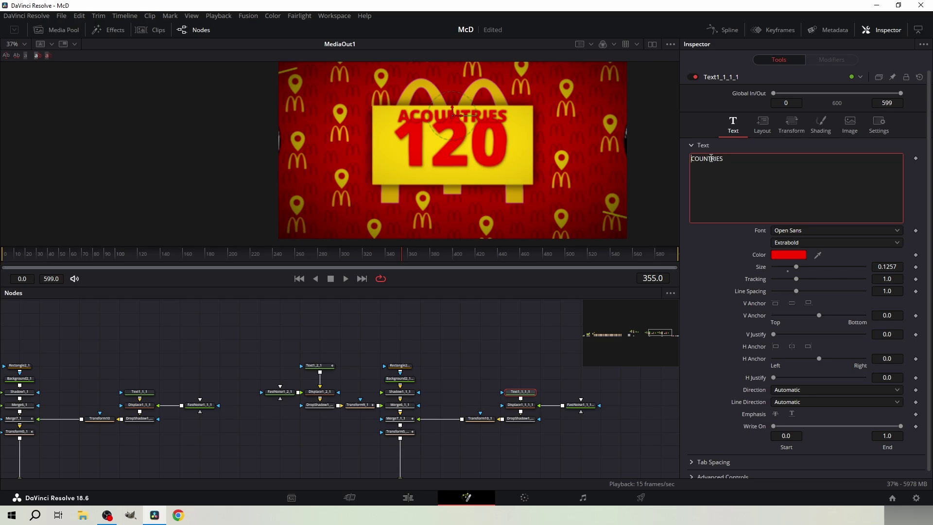
pyautogui.click(451, 116)
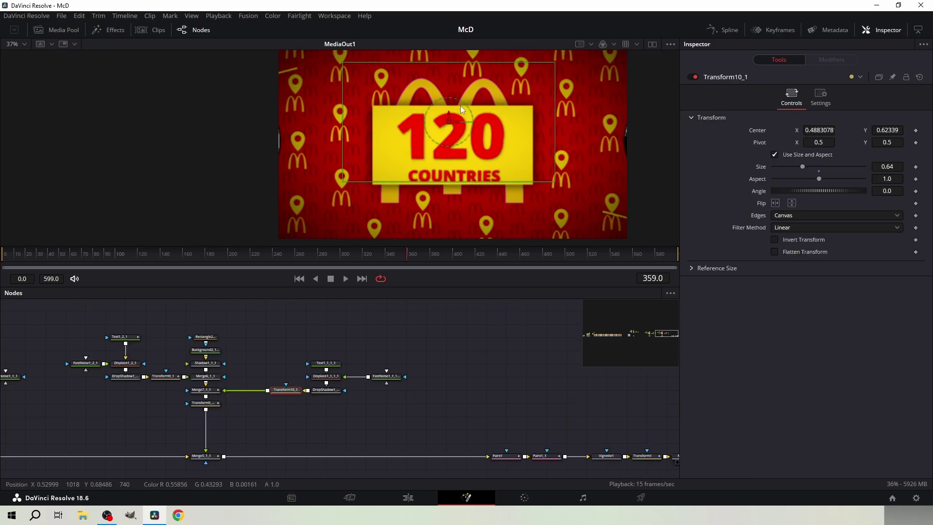
pyautogui.moveTo(450, 112); pyautogui.dragTo(450, 108)
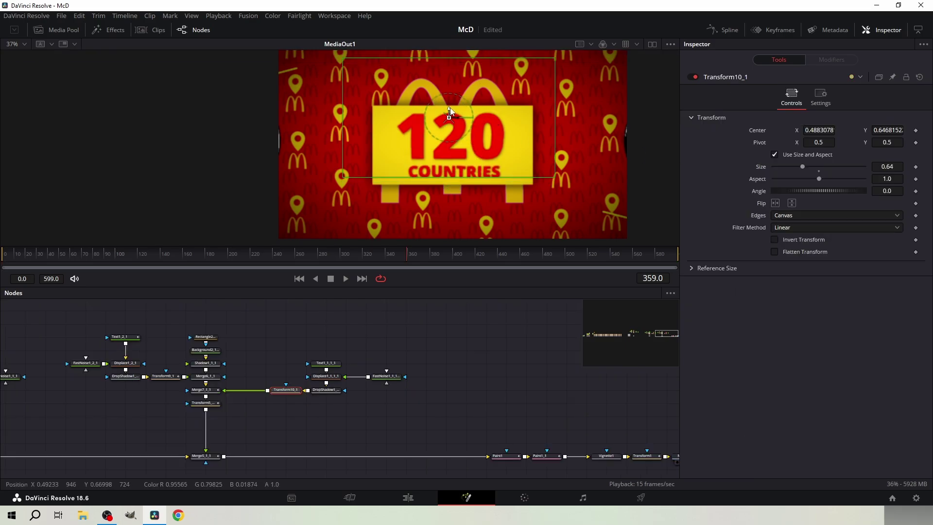
pyautogui.click(408, 497)
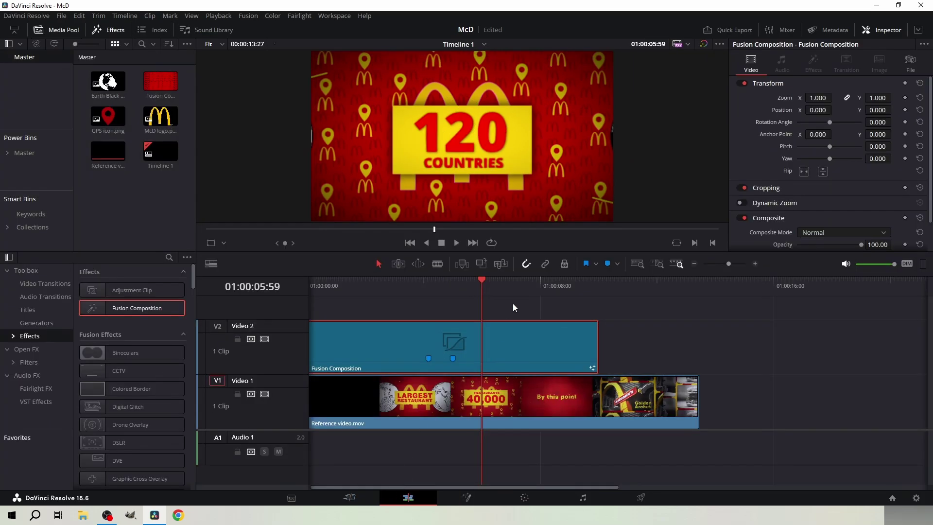
# Step: Keyframe GaussianBlur1's Strength from 0 near frame 42 to 0.213 on frame 56, and compare the image with the blur bypassed
pyautogui.click(466, 497)
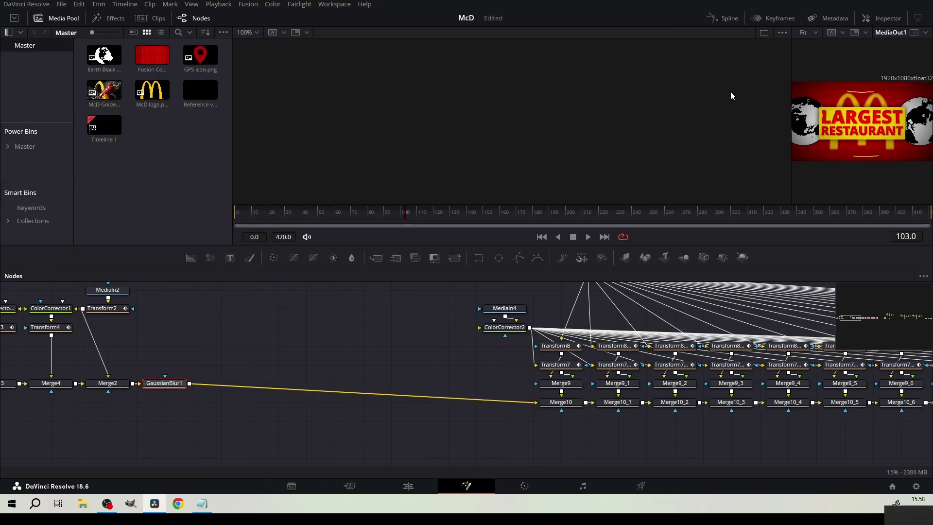
pyautogui.moveTo(791, 96); pyautogui.dragTo(360, 102)
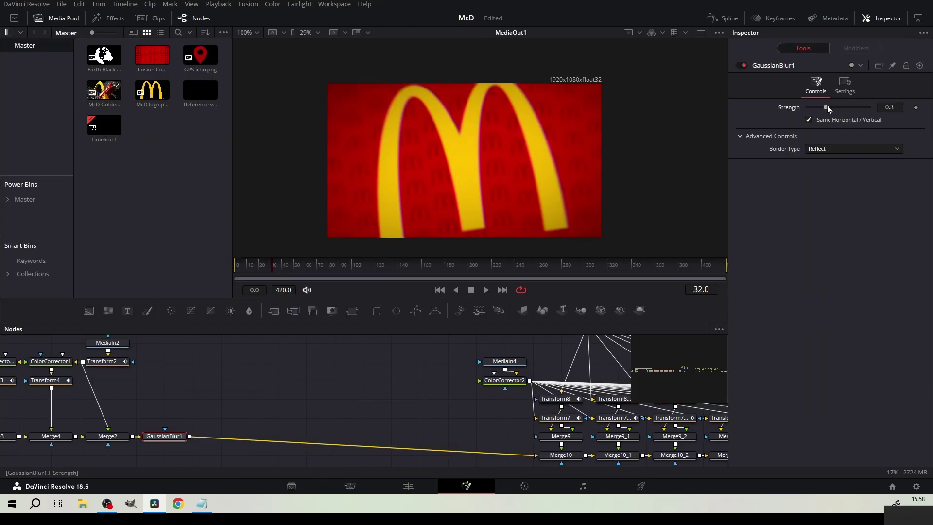
pyautogui.moveTo(809, 107); pyautogui.dragTo(801, 107)
pyautogui.moveTo(273, 267); pyautogui.dragTo(299, 271)
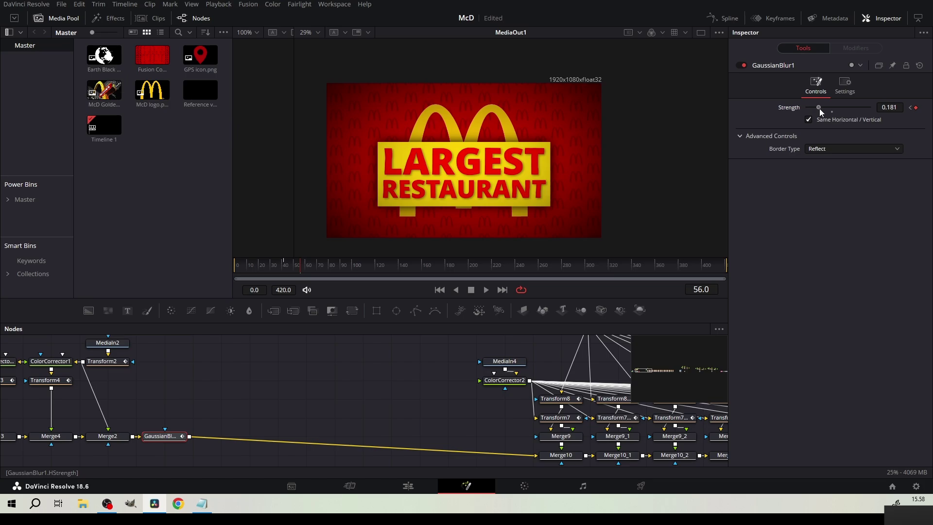
pyautogui.click(744, 65)
pyautogui.click(744, 65)
pyautogui.press('space')
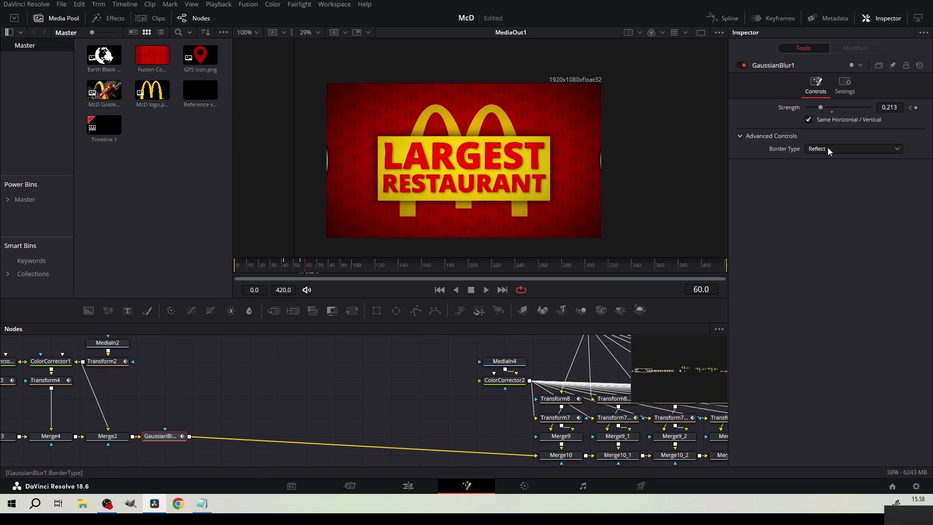
# Step: Keyframe GaussianBlur1's Strength at 0.283 on frame 79 and smooth its curve in the Spline editor
pyautogui.moveTo(308, 268); pyautogui.dragTo(329, 270)
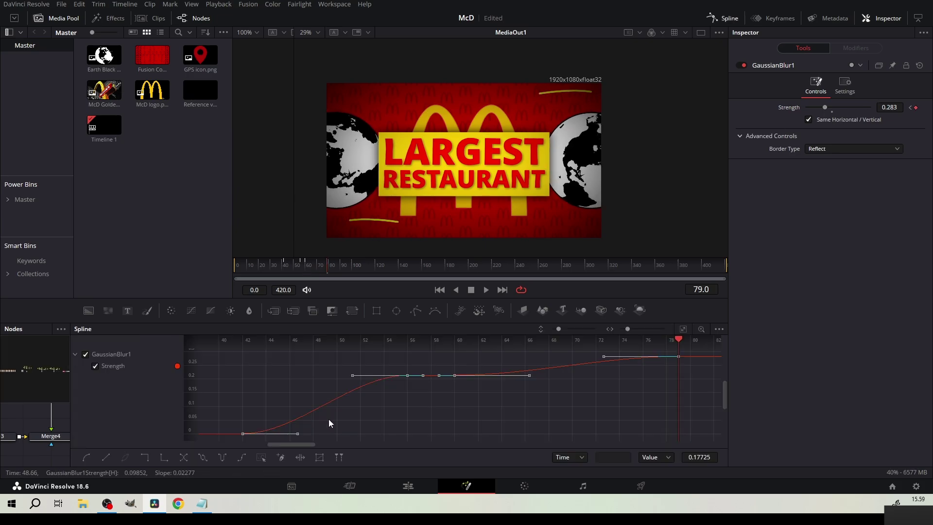
pyautogui.press('t')
pyautogui.moveTo(700, 341); pyautogui.dragTo(679, 341)
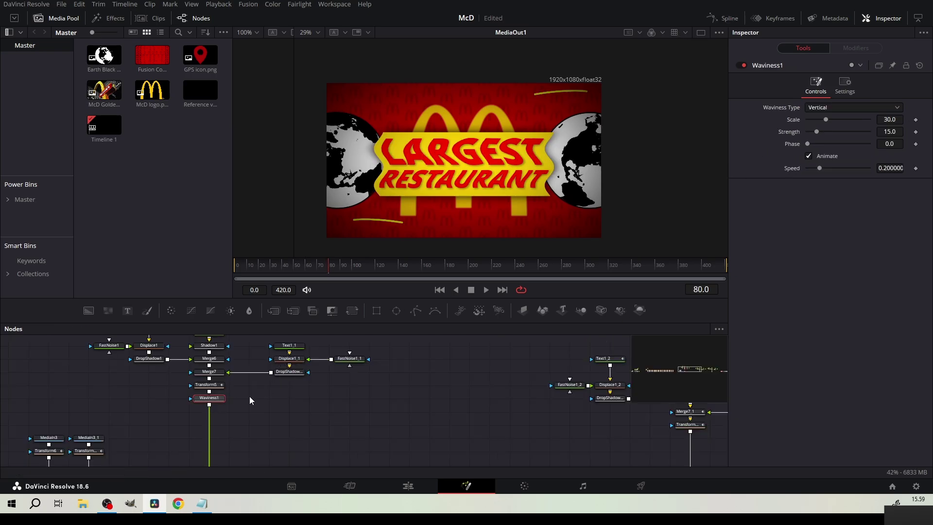
# Step: Replace the box's Waviness1 with Displace2 between Background2 and Shadow1, driven by FastNoise2 with its Scale at 12
pyautogui.press('Delete')
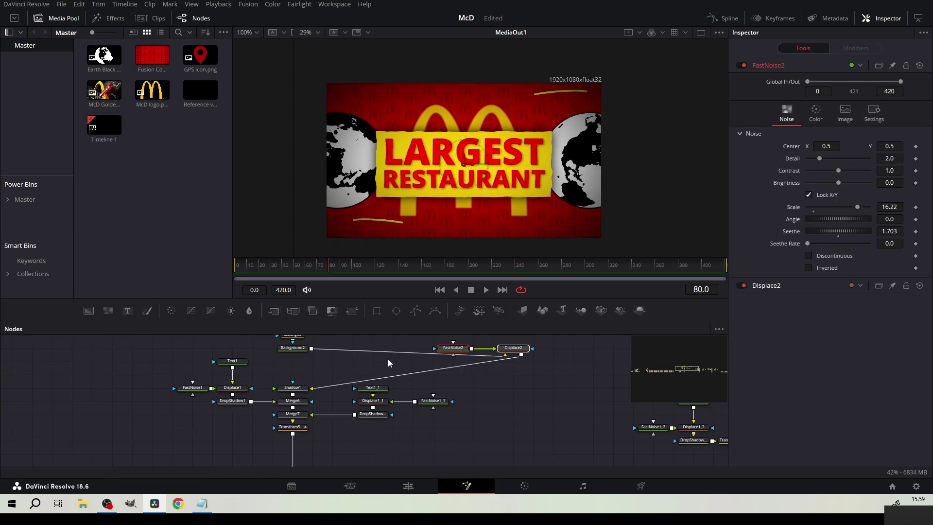
pyautogui.moveTo(513, 348); pyautogui.dragTo(293, 361)
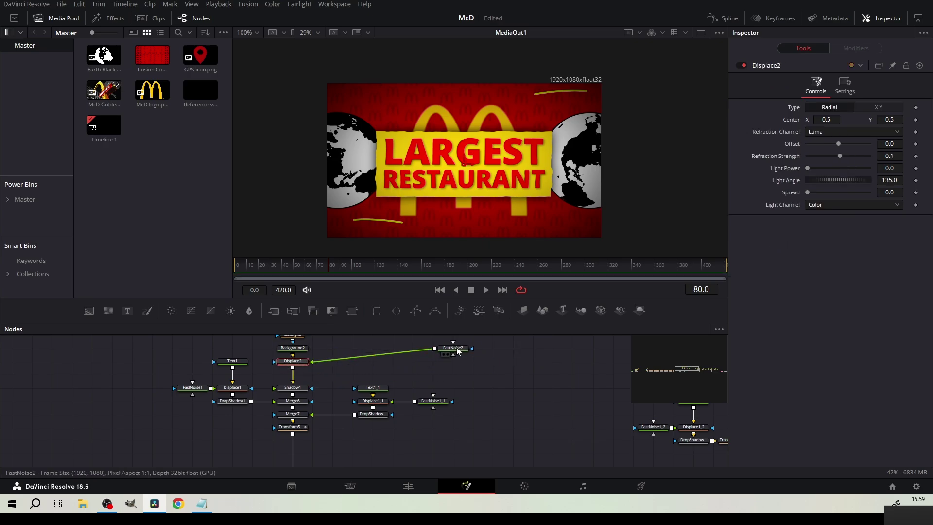
pyautogui.moveTo(457, 351); pyautogui.dragTo(356, 364)
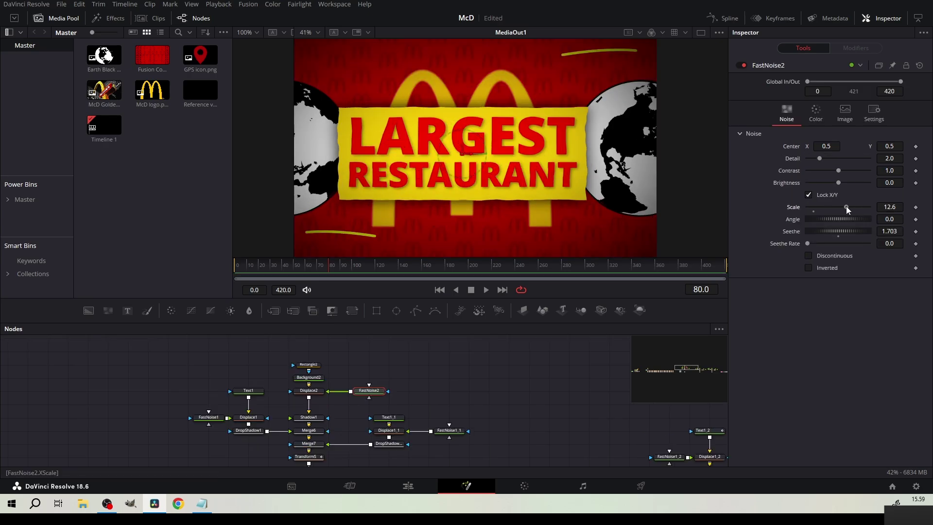
pyautogui.press('Return')
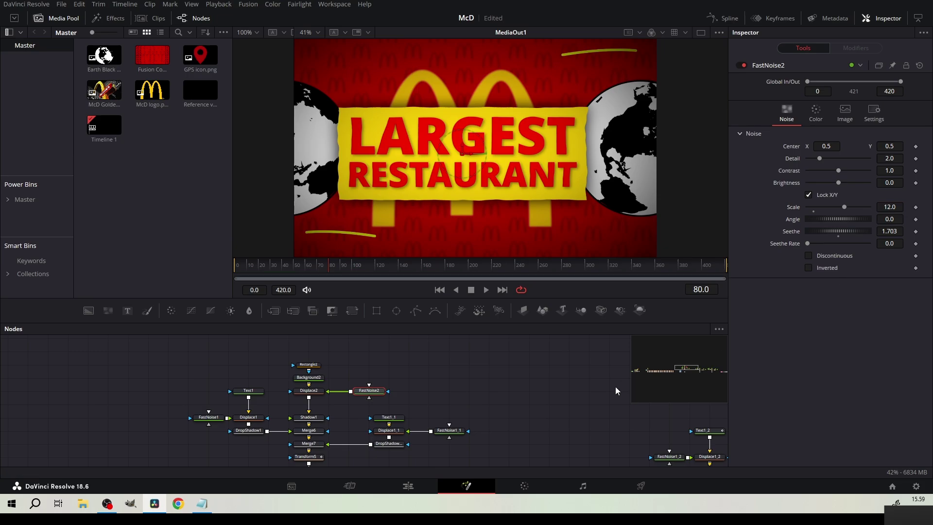
# Step: Paste the Displace and FastNoise pair below Background2_1 and feed FastNoise2_1 into Displace2_1's foreground input
pyautogui.scroll(-4, 427, 423)
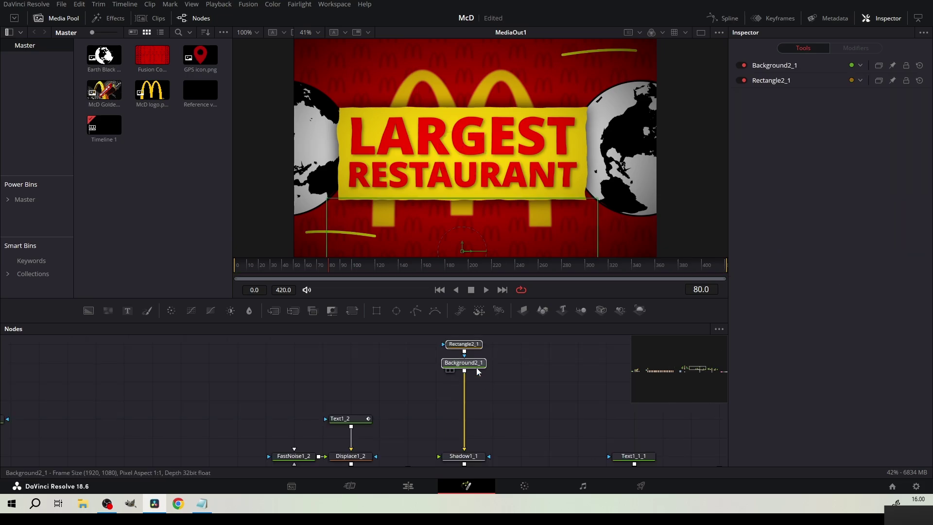
pyautogui.click(494, 413)
pyautogui.hotkey('ctrl', 'v')
pyautogui.moveTo(454, 405); pyautogui.dragTo(469, 403)
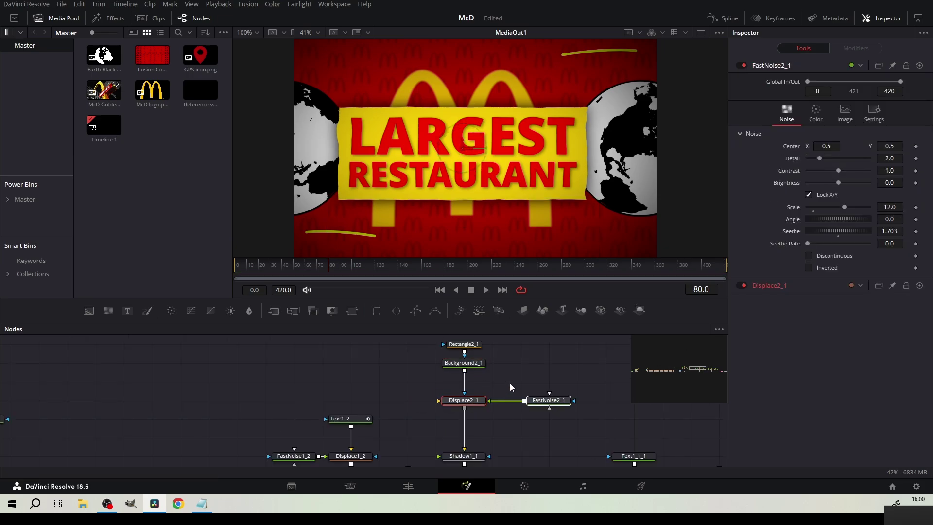
pyautogui.click(510, 387)
pyautogui.click(470, 403)
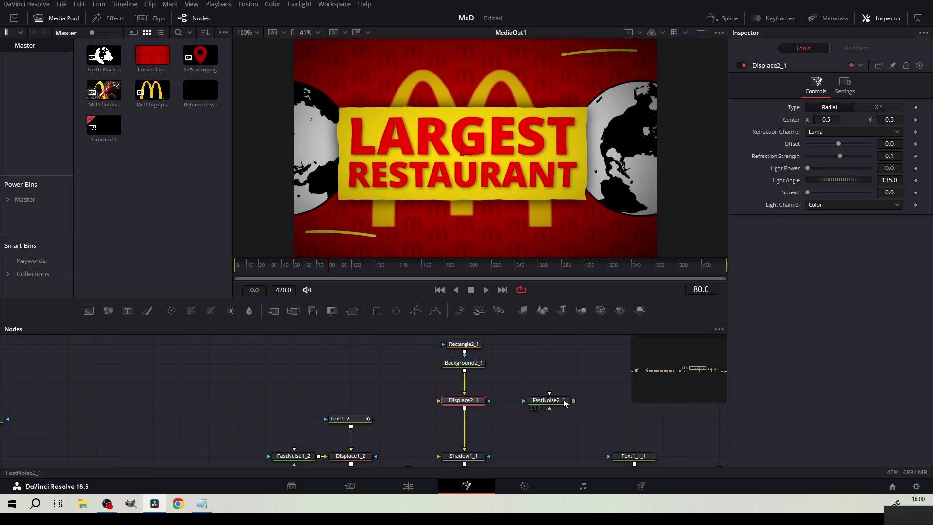
pyautogui.moveTo(573, 400); pyautogui.dragTo(443, 405)
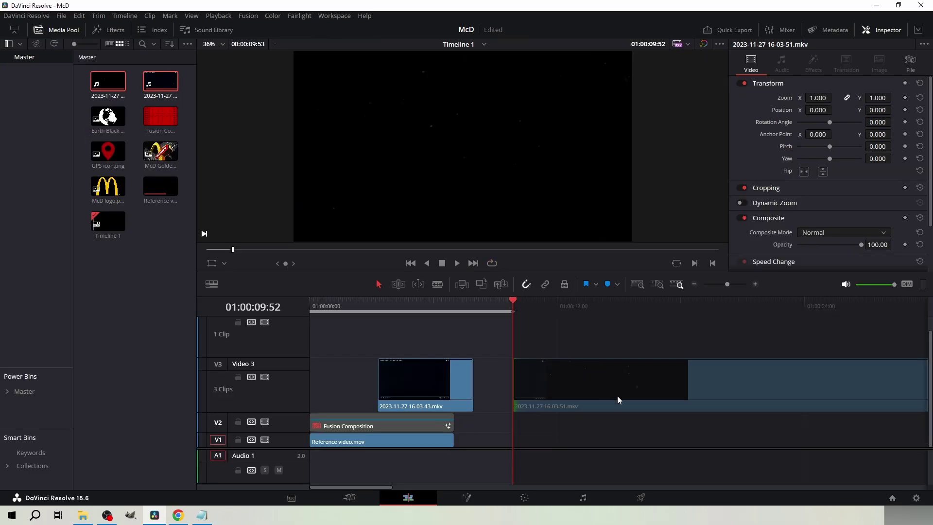
# Step: Move the 16-03-43 clip to Video 1 past 01:00:12 and the 16-03-51 clip to the start of Video 3
pyautogui.press('space')
pyautogui.moveTo(421, 377); pyautogui.dragTo(614, 447)
pyautogui.moveTo(539, 387); pyautogui.dragTo(429, 364)
pyautogui.click(456, 308)
pyautogui.hotkey('ctrl', 'b')
pyautogui.click(478, 384)
pyautogui.press('BackSpace')
pyautogui.click(444, 386)
pyautogui.press('space')
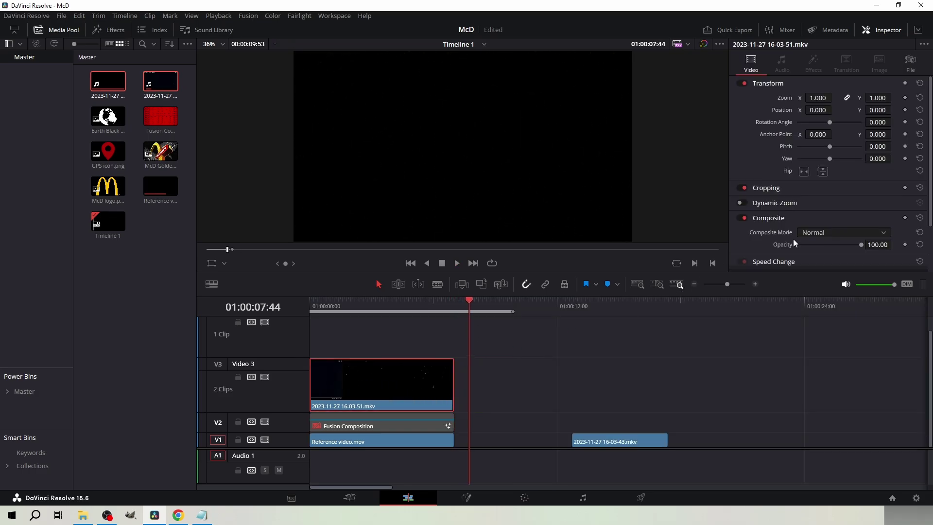
pyautogui.click(826, 232)
pyautogui.click(817, 300)
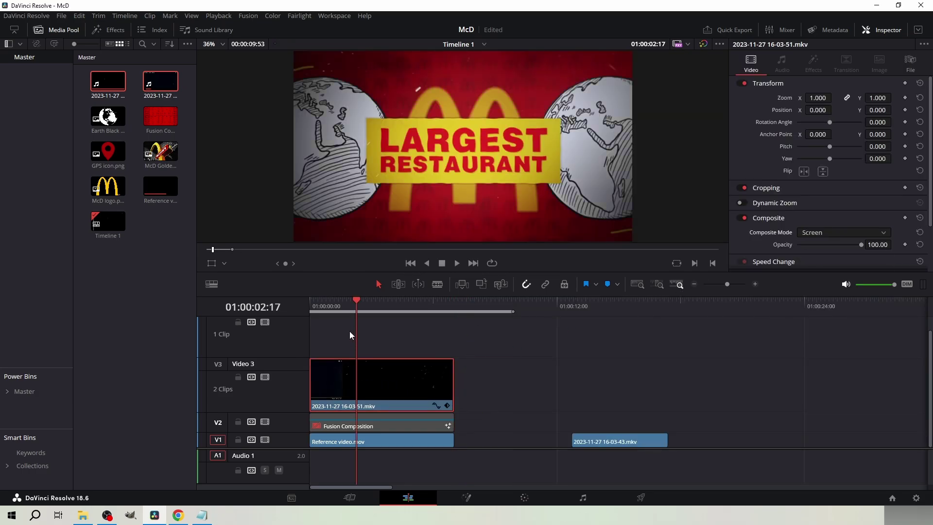
# Step: Animate the rotation of both globes in the Fusion composition with the Angle of Transform6 and Transform6_1
pyautogui.hotkey('shift', '5')
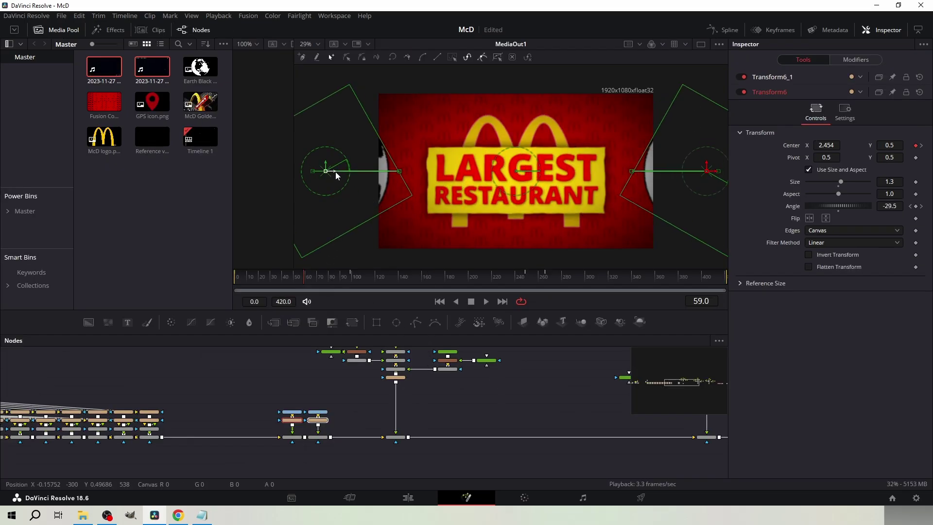
pyautogui.hotkey('shift', '4')
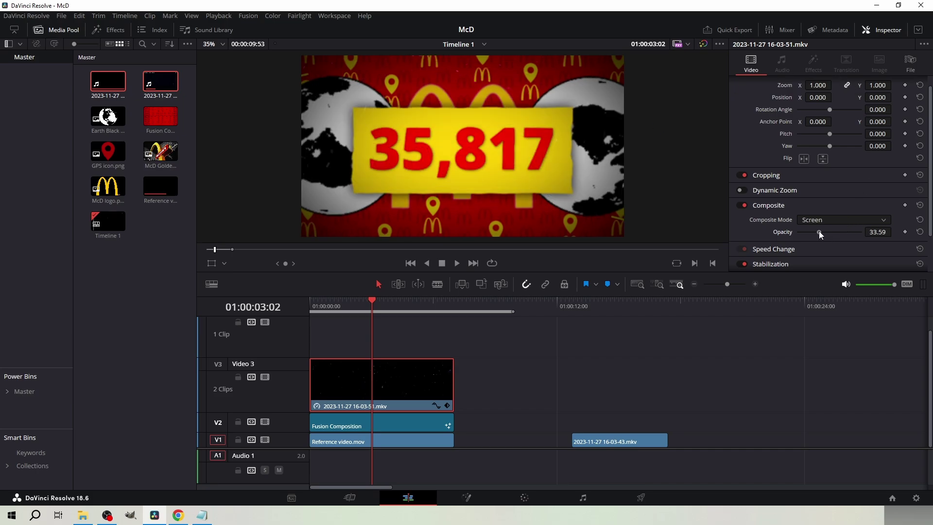
# Step: Set the 16-03-51 overlay clip's Opacity to 55.73 and change its clip speed
pyautogui.rightClick(430, 384)
pyautogui.click(467, 252)
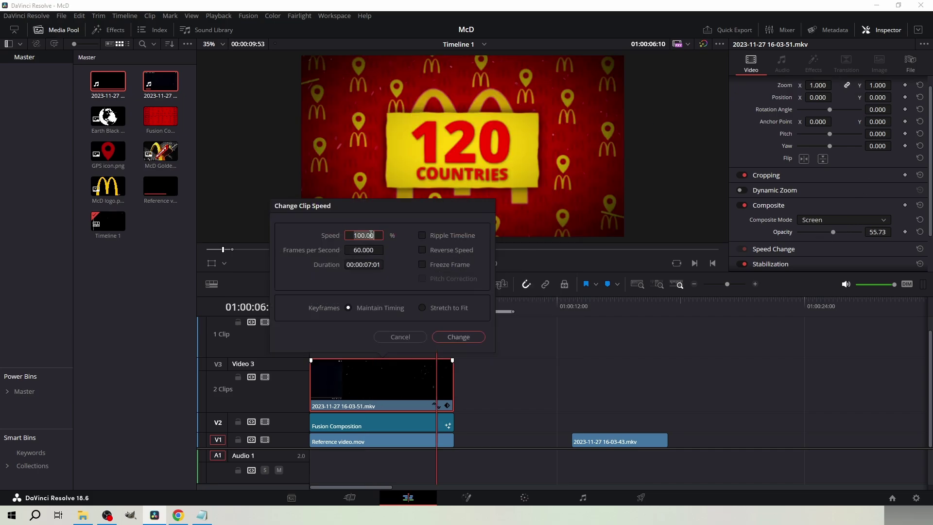
pyautogui.click(446, 336)
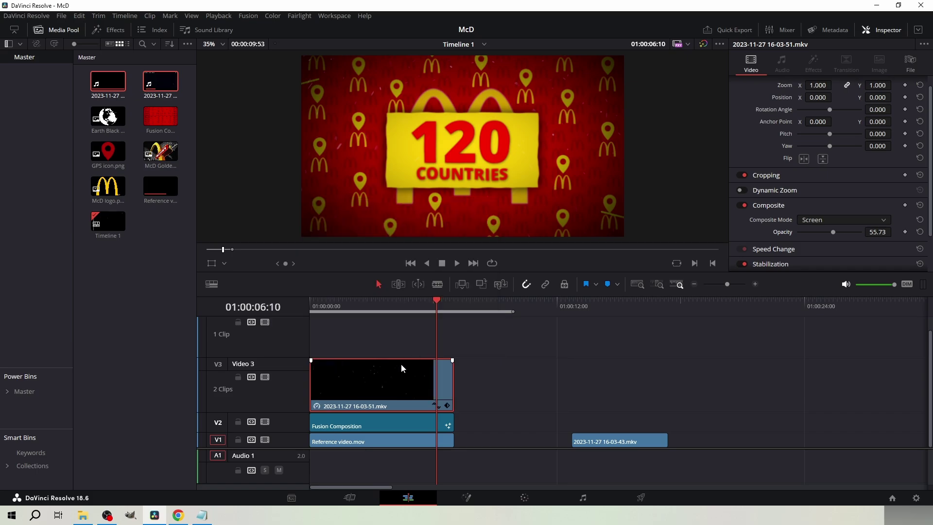
# Step: Keyframe the Zoom Amount of ZoomBlur1 after GaussianBlur1 at about -0.61 on frame 0 in the Fusion composition
pyautogui.hotkey('shift', '5')
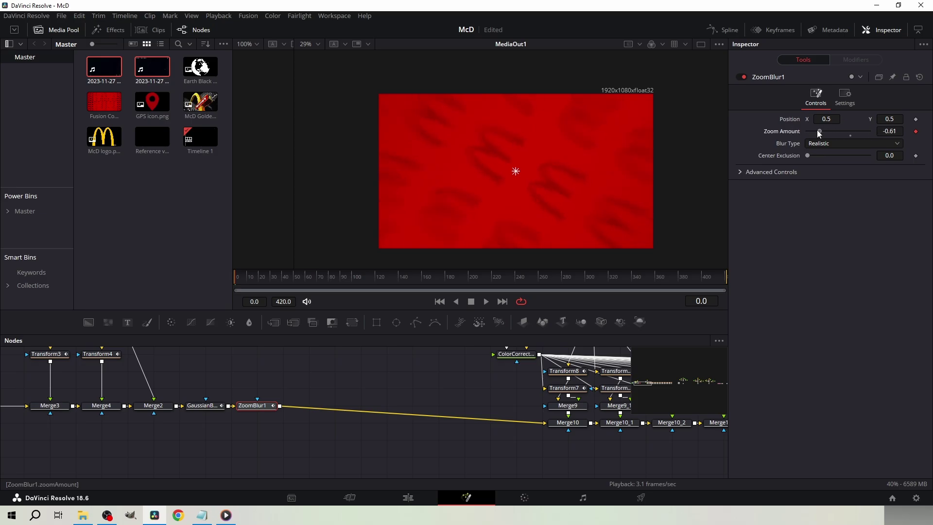
pyautogui.moveTo(819, 134); pyautogui.dragTo(213, 309)
pyautogui.moveTo(237, 279); pyautogui.dragTo(271, 279)
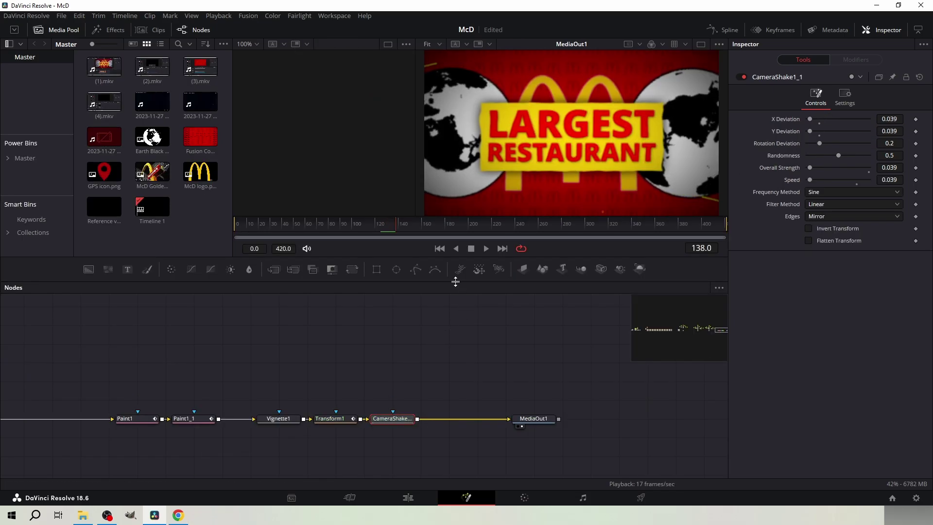
# Step: Review the CameraShake1_1 movement in the composition at frames 48, 178 and 200
pyautogui.moveTo(337, 229); pyautogui.dragTo(293, 234)
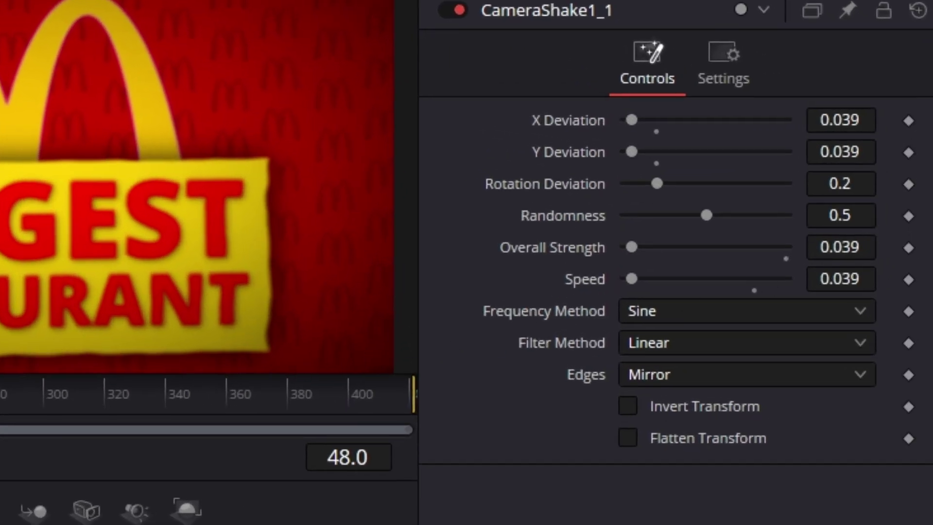
pyautogui.click(436, 229)
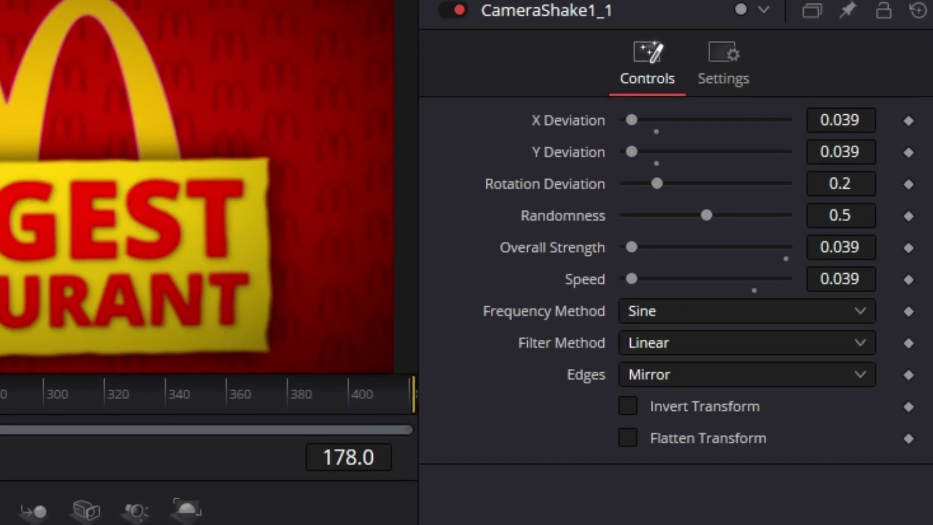
pyautogui.moveTo(443, 225); pyautogui.dragTo(470, 223)
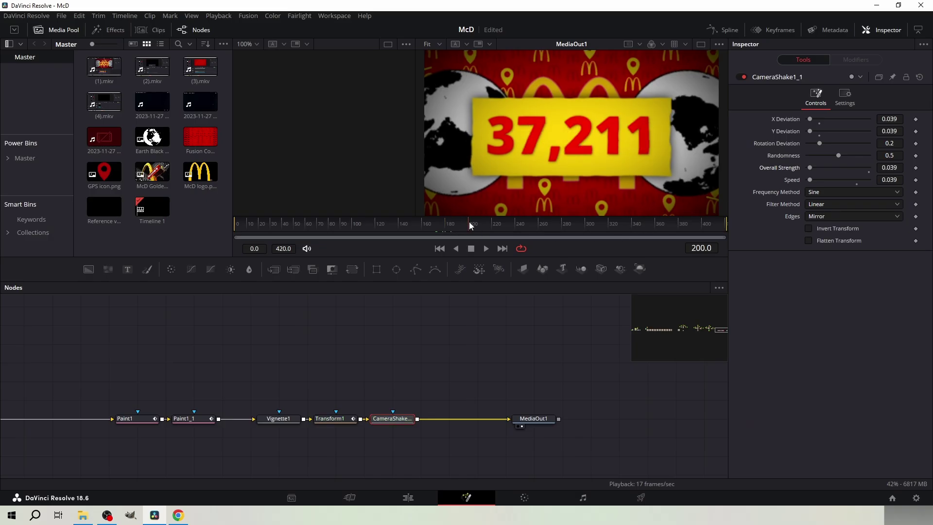
# Step: Keyframe the Overall Strength of CameraShake1_1 at 0.039 on frame 200
pyautogui.click(915, 169)
pyautogui.moveTo(353, 223); pyautogui.dragTo(298, 225)
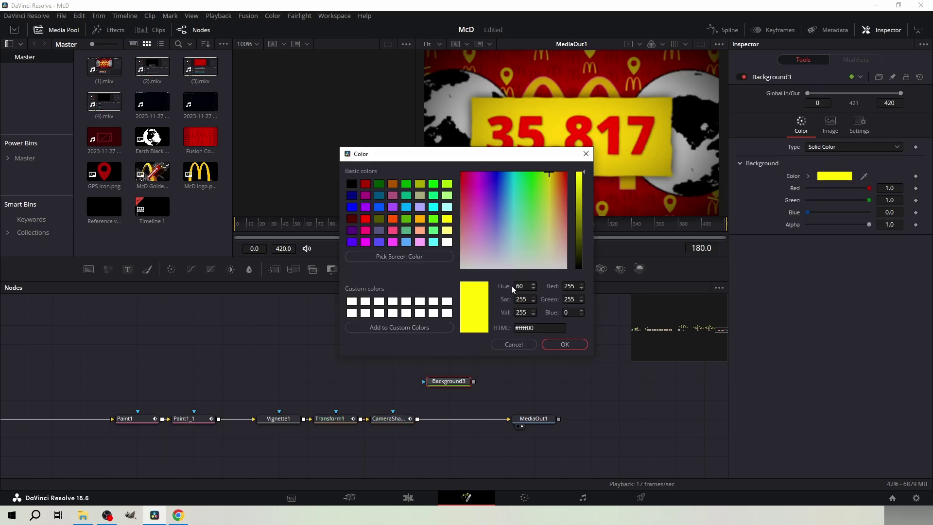
# Step: Give Background3 the yellow colour #ffff00, merge it after CameraShake1_1, and mask it with a Rectangle
pyautogui.click(558, 342)
pyautogui.moveTo(449, 388); pyautogui.dragTo(419, 421)
pyautogui.click(449, 381)
pyautogui.click(376, 269)
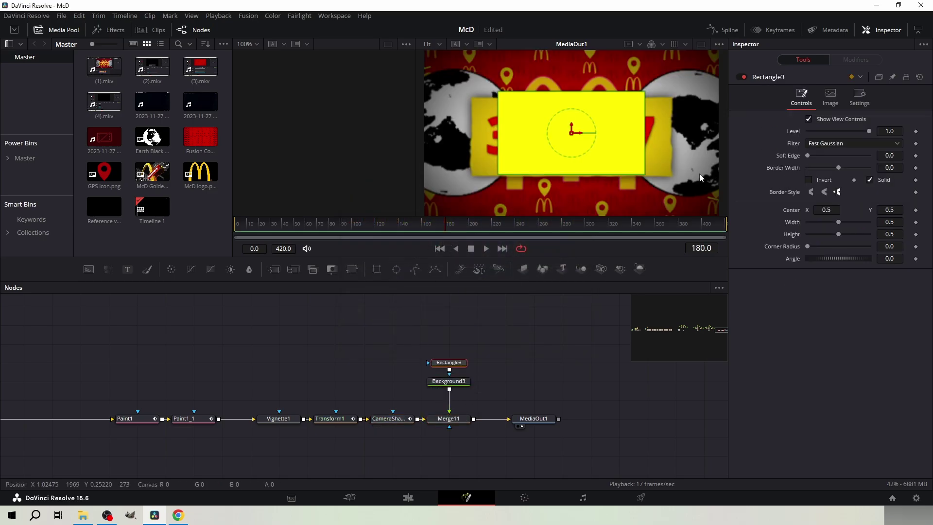
# Step: Set Rectangle3's Soft Edge to 0.2 and enlarge it beyond the frame to about 0.98 wide and 1.13 high
pyautogui.moveTo(807, 155); pyautogui.dragTo(870, 155)
pyautogui.moveTo(603, 173); pyautogui.dragTo(602, 203)
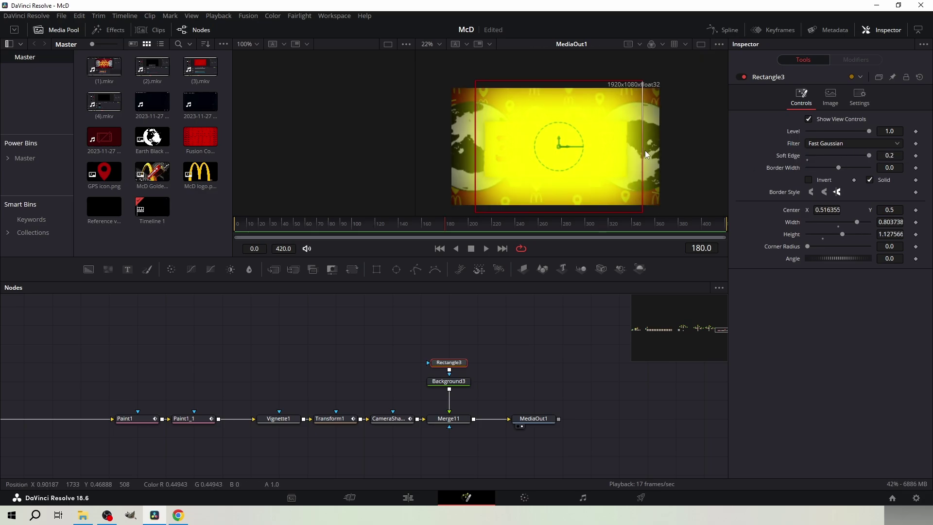
pyautogui.moveTo(645, 150); pyautogui.dragTo(662, 150)
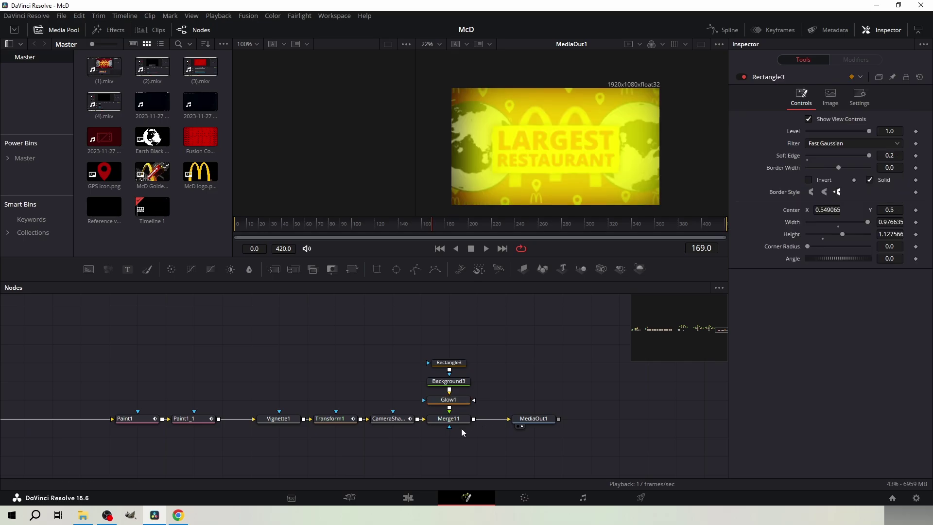
# Step: Keyframe the Blend of Merge11 from frame 169 onward, raising it to 0.7 to fade in the yellow overlay
pyautogui.click(859, 98)
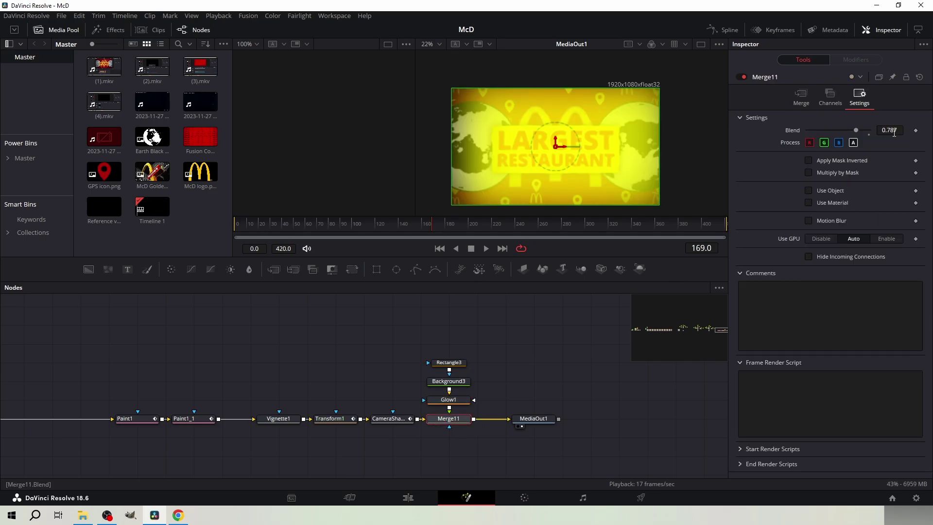
pyautogui.click(916, 131)
pyautogui.press('Right')
pyautogui.moveTo(808, 130); pyautogui.dragTo(856, 135)
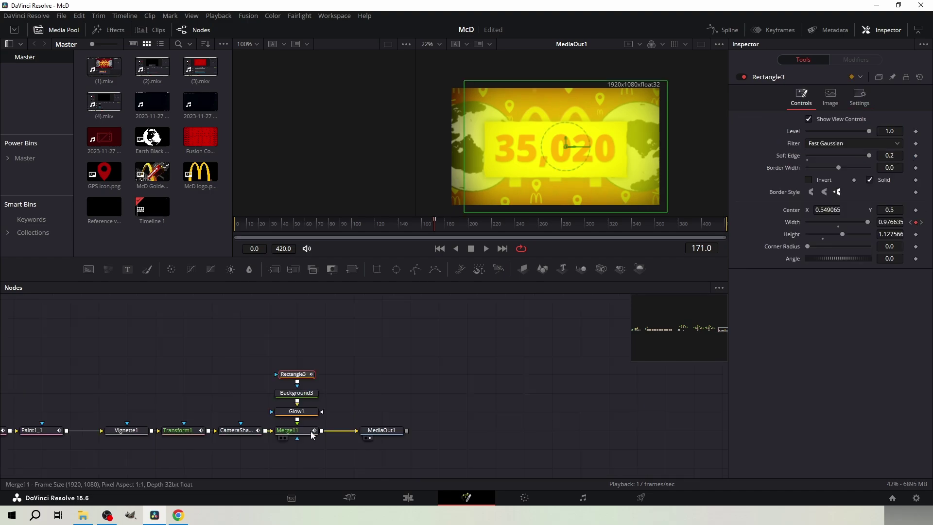
pyautogui.press('Right')
pyautogui.press('Right')
pyautogui.click(305, 431)
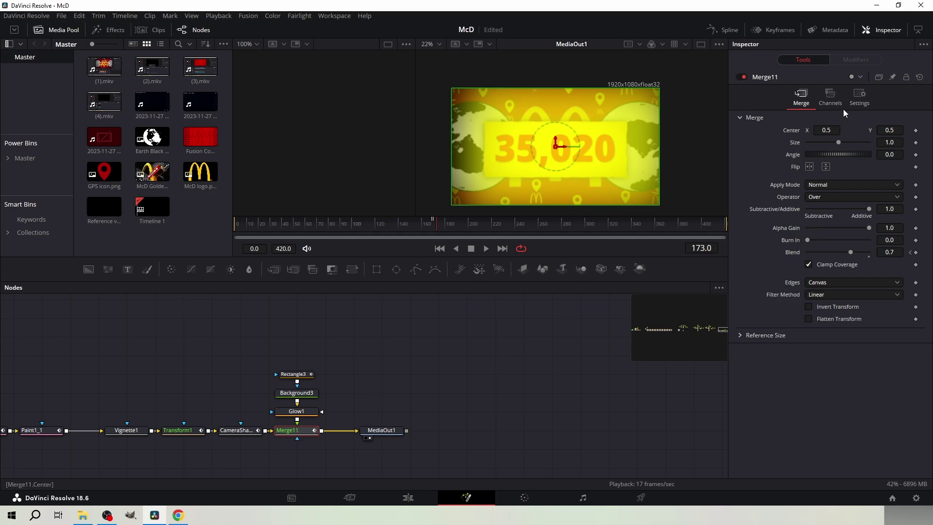
pyautogui.click(858, 97)
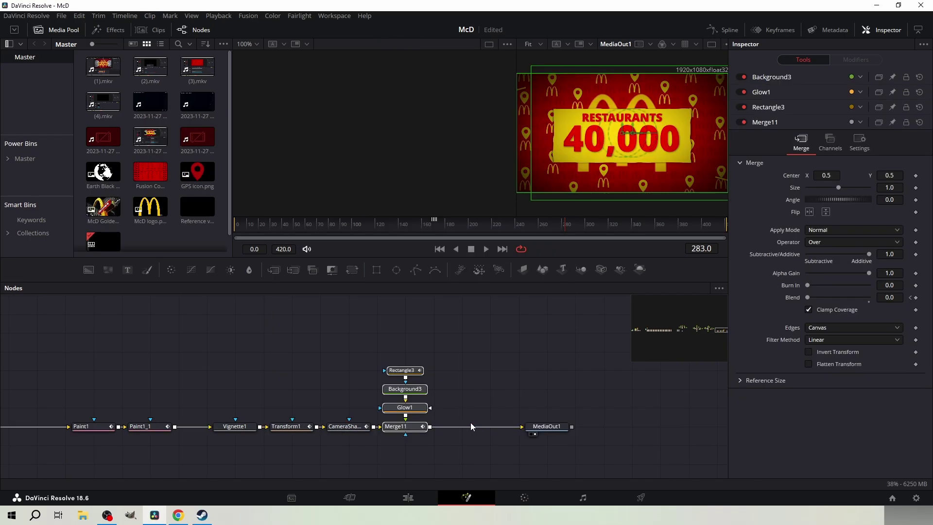
# Step: Paste a copy of the Rectangle3, Background3, Glow1 and Merge11 nodes between Merge11 and MediaOut1
pyautogui.hotkey('ctrl', 'v')
pyautogui.moveTo(459, 445); pyautogui.dragTo(490, 406)
# Step: Shift the Blend keyframes of Merge11_1 to just after frame 309 so the second flash starts there
pyautogui.click(703, 249)
pyautogui.write('30')
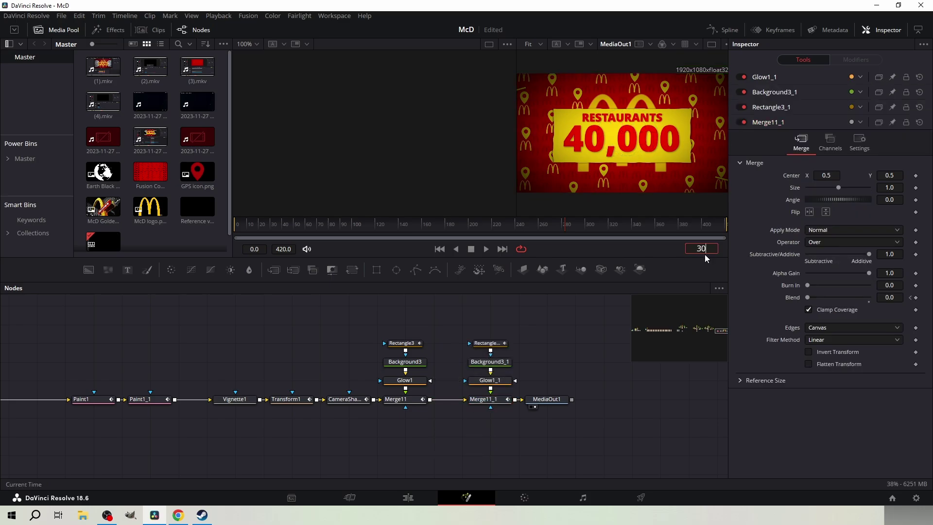
pyautogui.write('9')
pyautogui.press('Return')
pyautogui.click(486, 399)
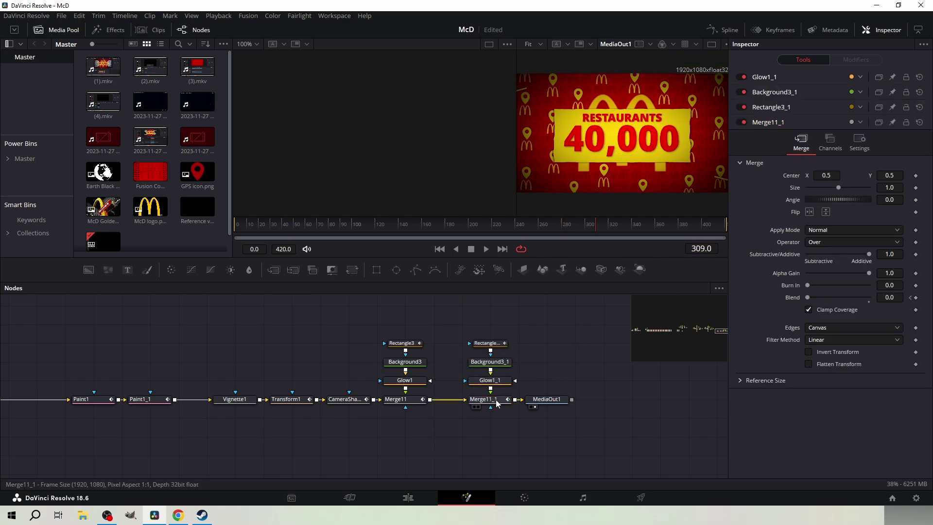
pyautogui.click(777, 30)
pyautogui.click(94, 313)
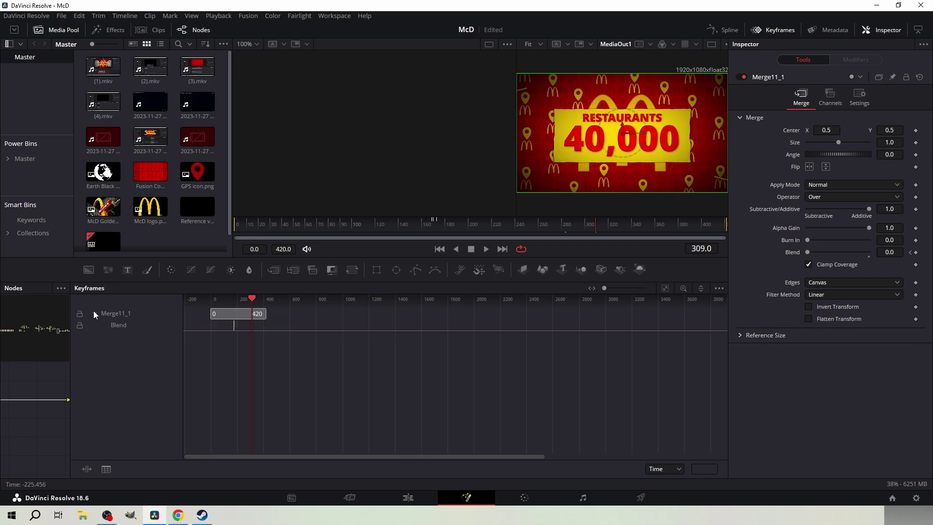
pyautogui.scroll(5, 357, 359)
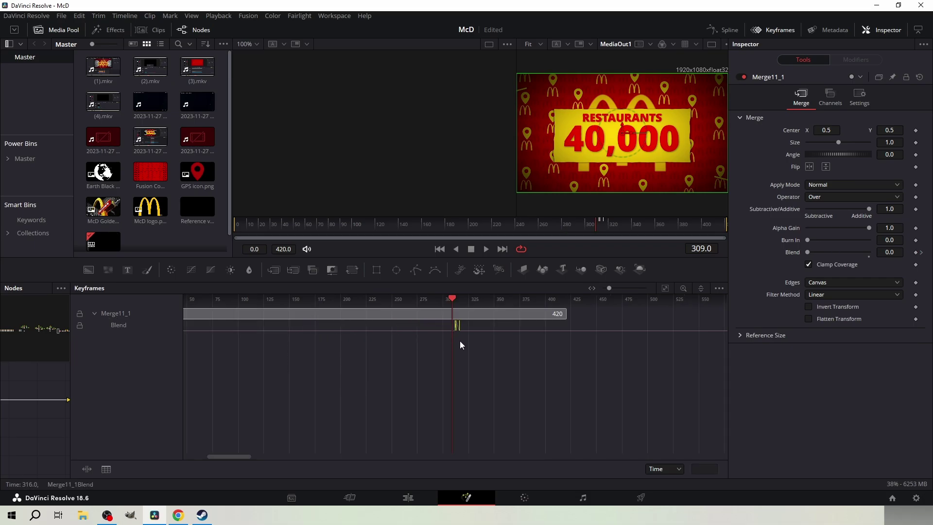
pyautogui.scroll(7, 457, 341)
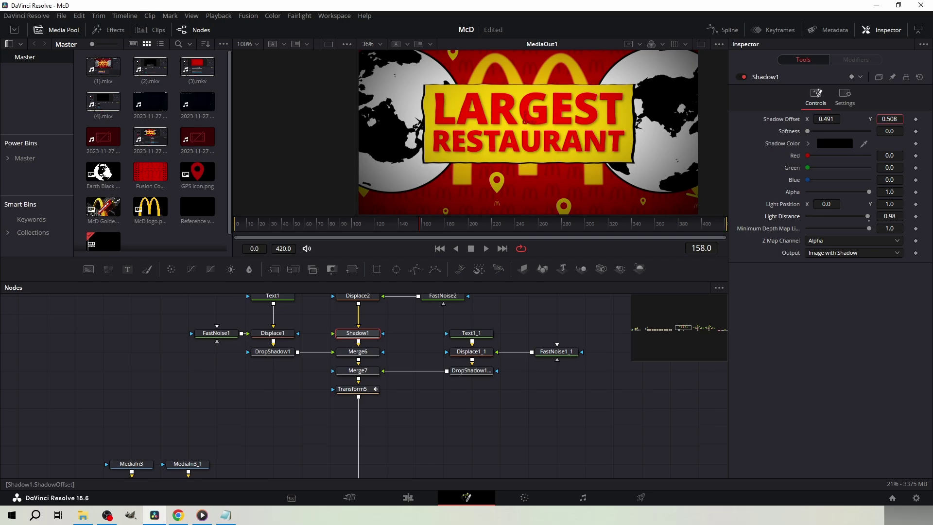
# Step: Set the Shadow Offset of Shadow1 to X 0.491 and Y 0.509, and save the project
pyautogui.moveTo(889, 119); pyautogui.dragTo(833, 127)
pyautogui.click(742, 62)
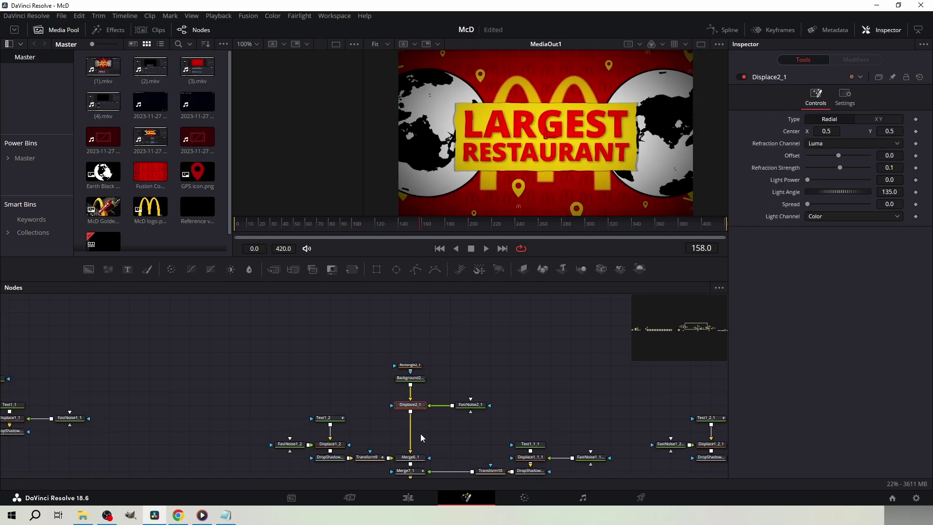
pyautogui.hotkey('ctrl', 's')
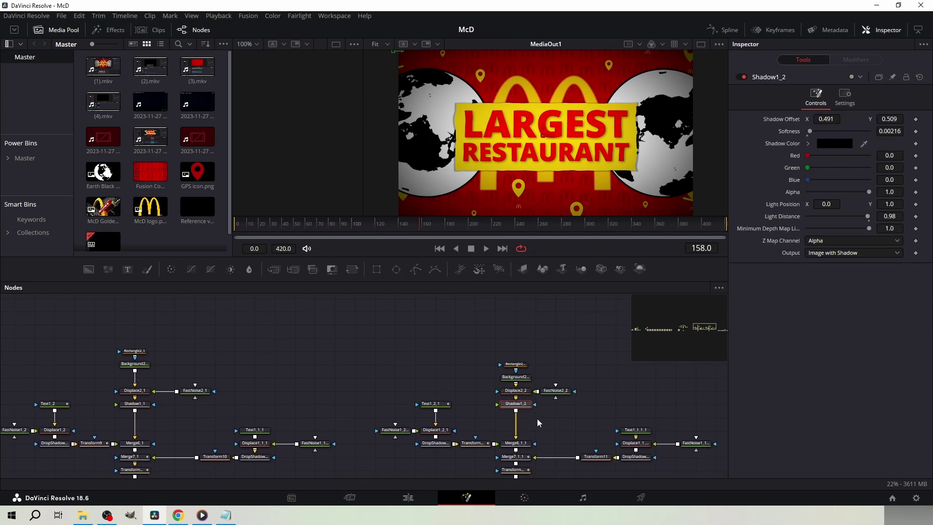